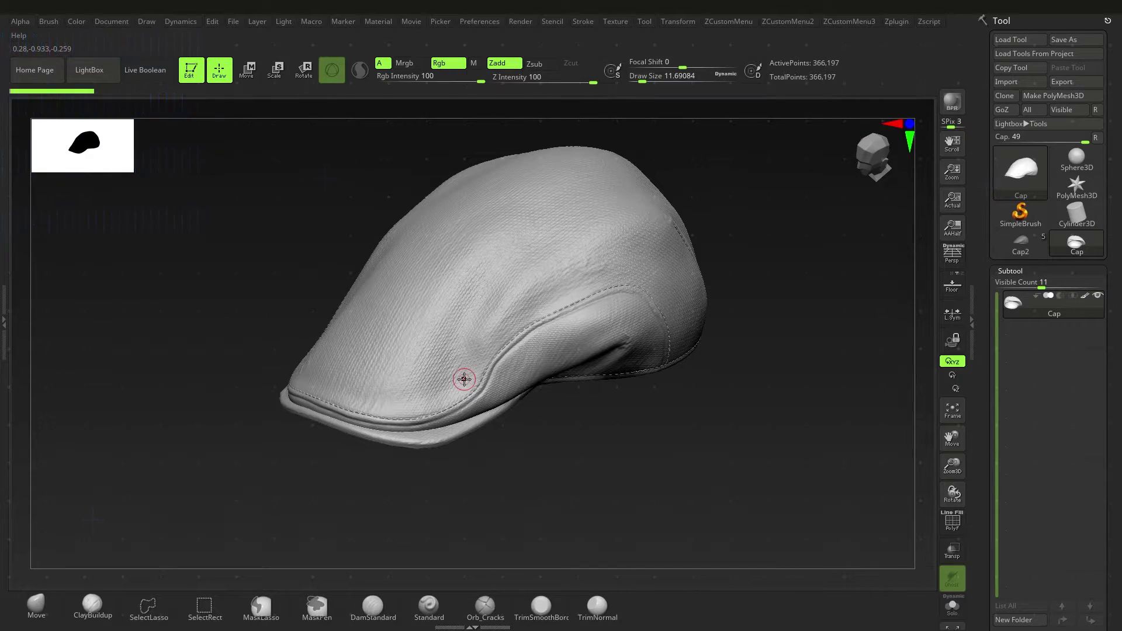
Examine the finished stitching along the flat cap's seam up close, checking its polyframes.
{"action": "mouse_move", "coordinate": [494, 403]}
{"action": "right_mouse_down", "text": "ctrl"}
{"action": "mouse_move", "coordinate": [538, 456]}
{"action": "mouse_move", "coordinate": [471, 371]}
{"action": "right_mouse_up", "text": "ctrl"}
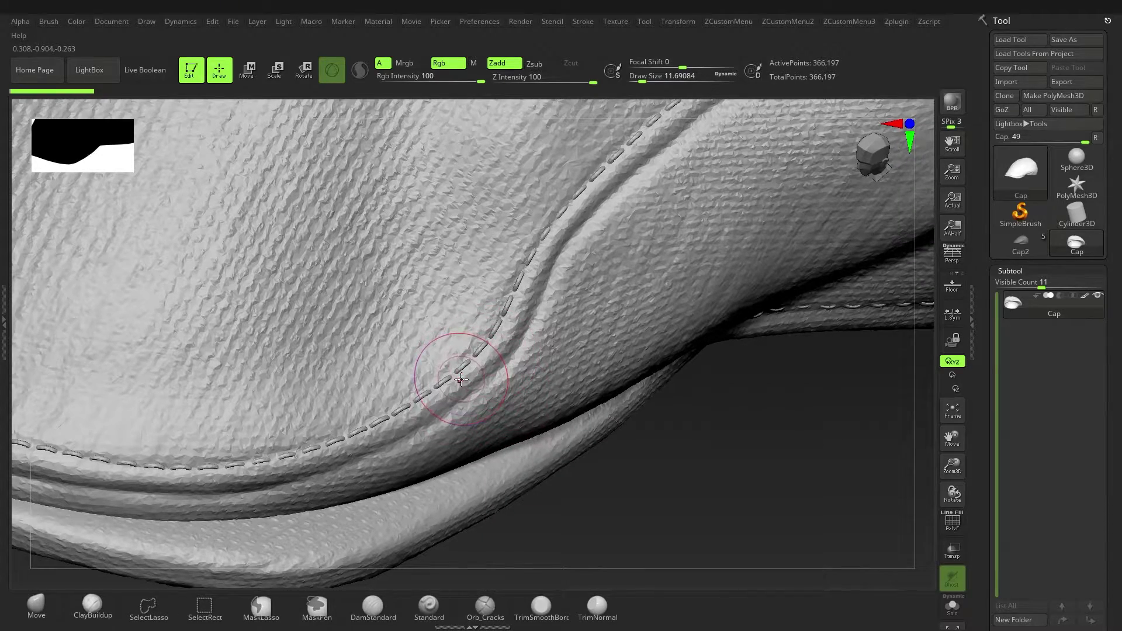
{"action": "key", "text": "shift+f"}
{"action": "key", "text": "shift+f"}
{"action": "right_click_drag", "start_coordinate": [455, 408], "coordinate": [465, 353], "text": "ctrl"}
{"action": "right_click_drag", "start_coordinate": [561, 361], "coordinate": [530, 403], "text": "alt"}
{"action": "mouse_move", "coordinate": [516, 362]}
{"action": "right_mouse_down", "text": "alt"}
{"action": "mouse_move", "coordinate": [487, 385]}
{"action": "mouse_move", "coordinate": [509, 344]}
{"action": "right_mouse_up", "text": "alt"}
Convert the Cylinder3D primitive into a PolyMesh3D and replace it with a Ring 3D primitive.
{"action": "left_click", "coordinate": [1078, 226]}
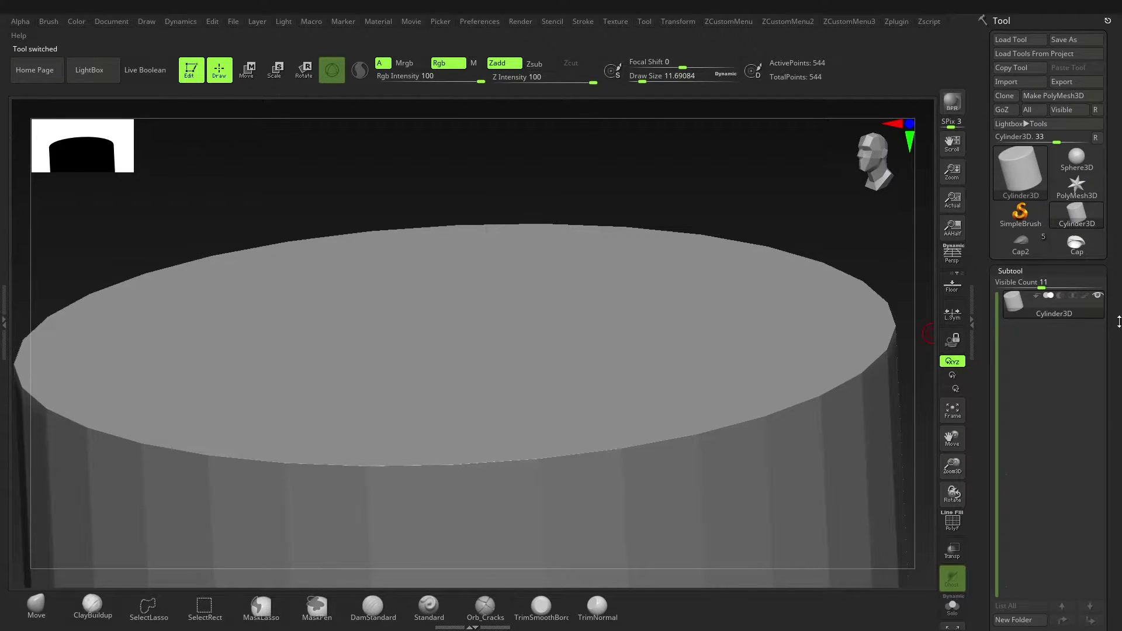
{"action": "left_click", "coordinate": [1053, 96]}
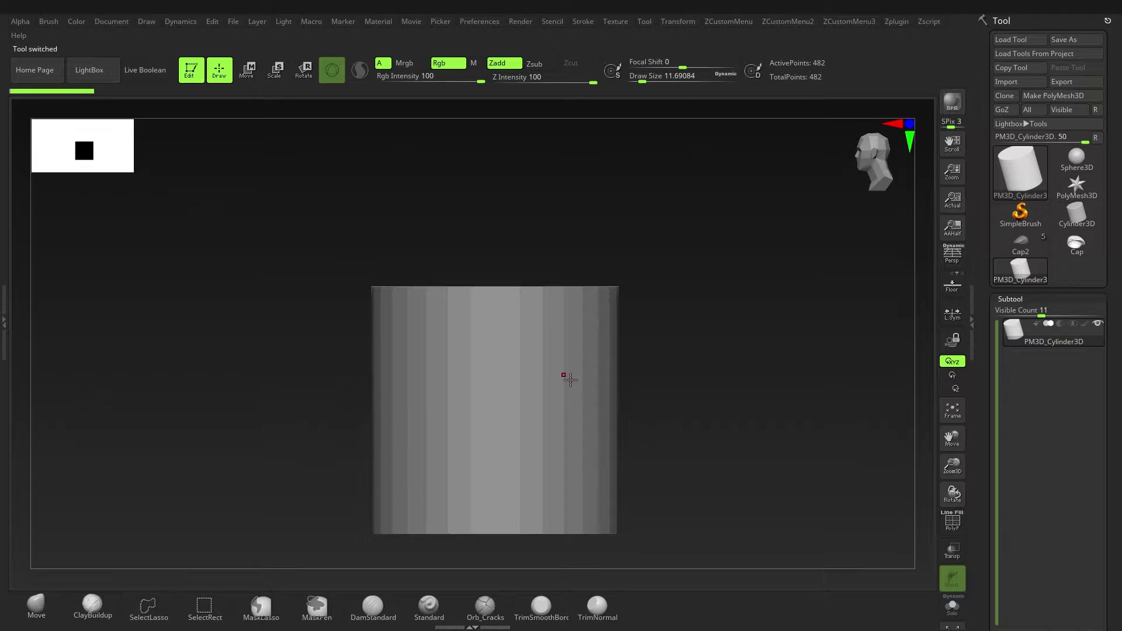
{"action": "key", "text": "w"}
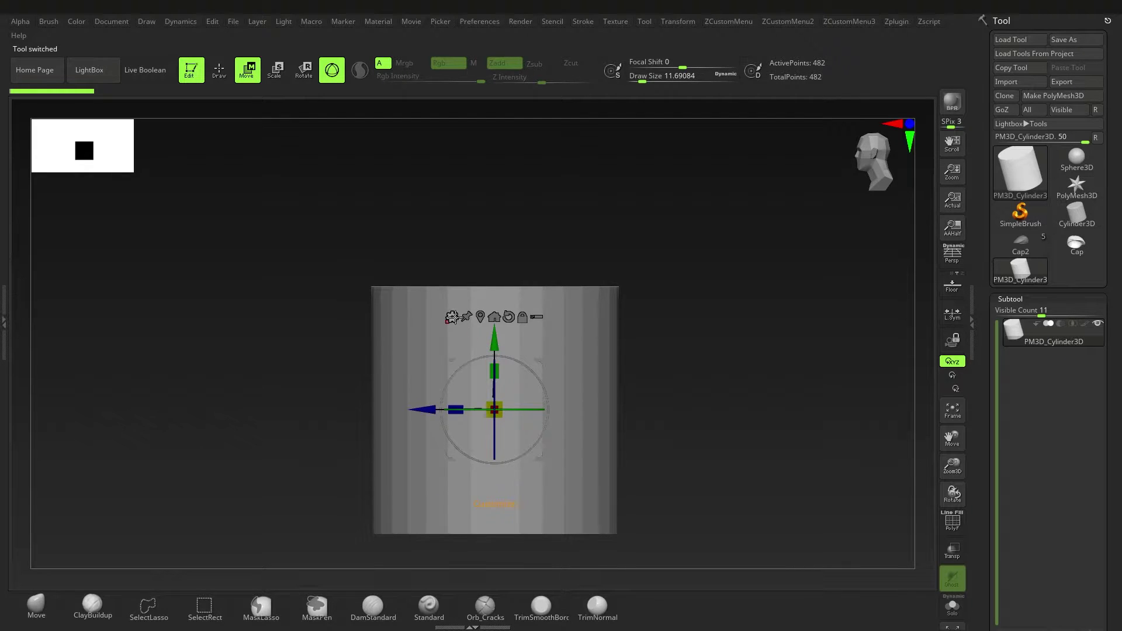
{"action": "left_click", "coordinate": [451, 317]}
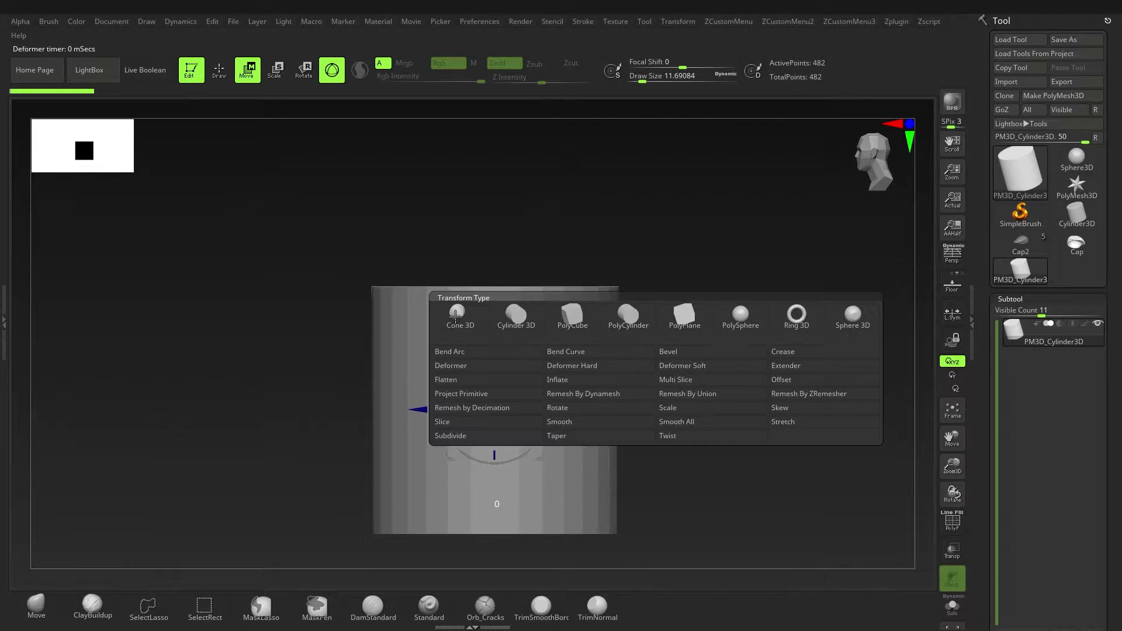
{"action": "left_click", "coordinate": [791, 326]}
Show the polyframes and reduce the ring to 12 segments around with a six-sided cross-section.
{"action": "right_click_drag", "start_coordinate": [523, 433], "coordinate": [595, 432], "text": "shift"}
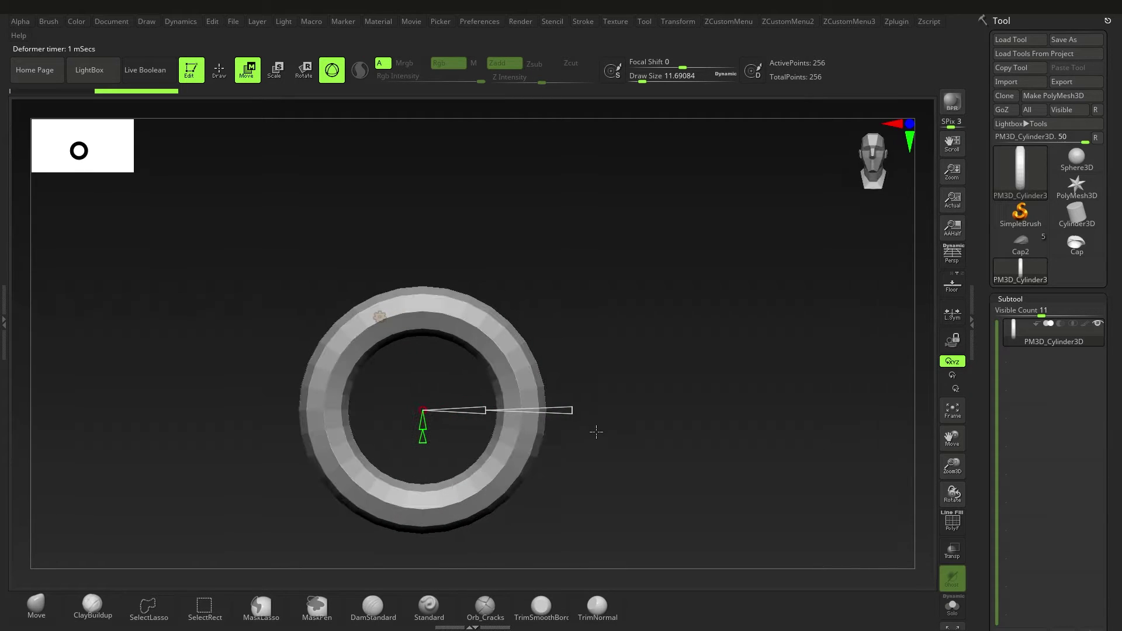
{"action": "right_click_drag", "start_coordinate": [433, 381], "coordinate": [454, 398], "text": "ctrl"}
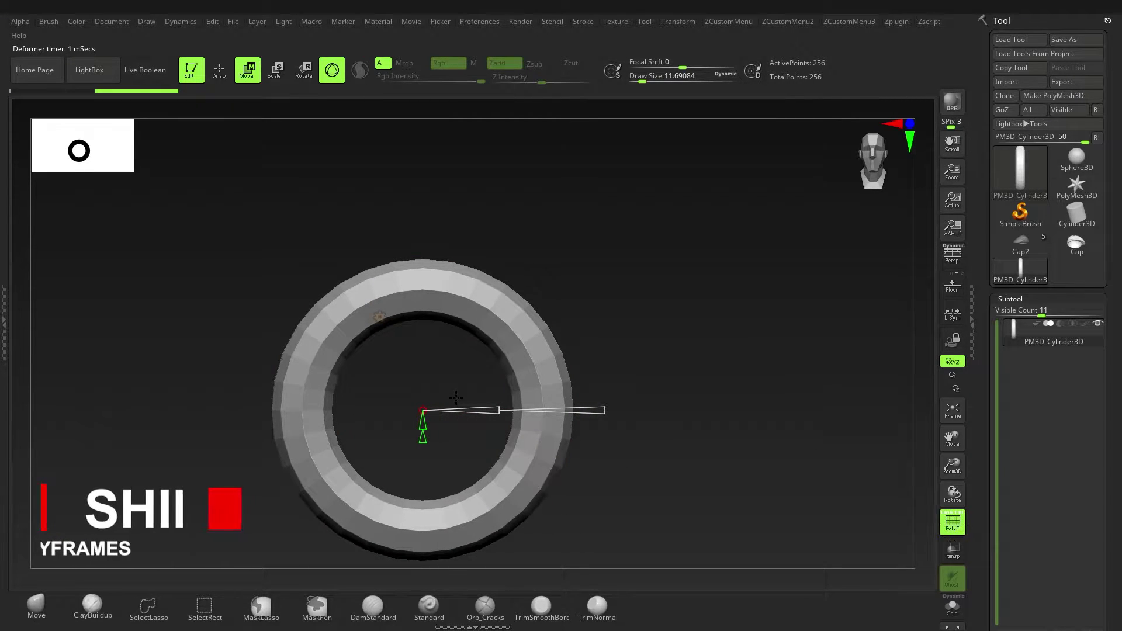
{"action": "key", "text": "shift+f"}
{"action": "left_click_drag", "start_coordinate": [367, 402], "coordinate": [472, 385]}
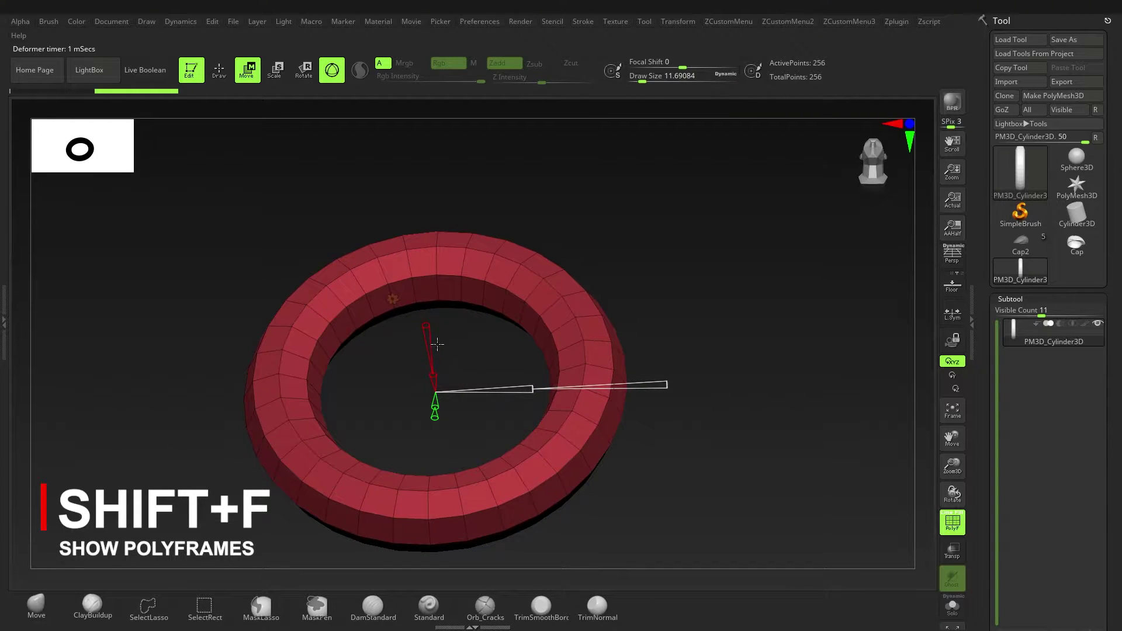
{"action": "left_click_drag", "start_coordinate": [424, 314], "coordinate": [429, 343]}
{"action": "key", "text": "ctrl+z"}
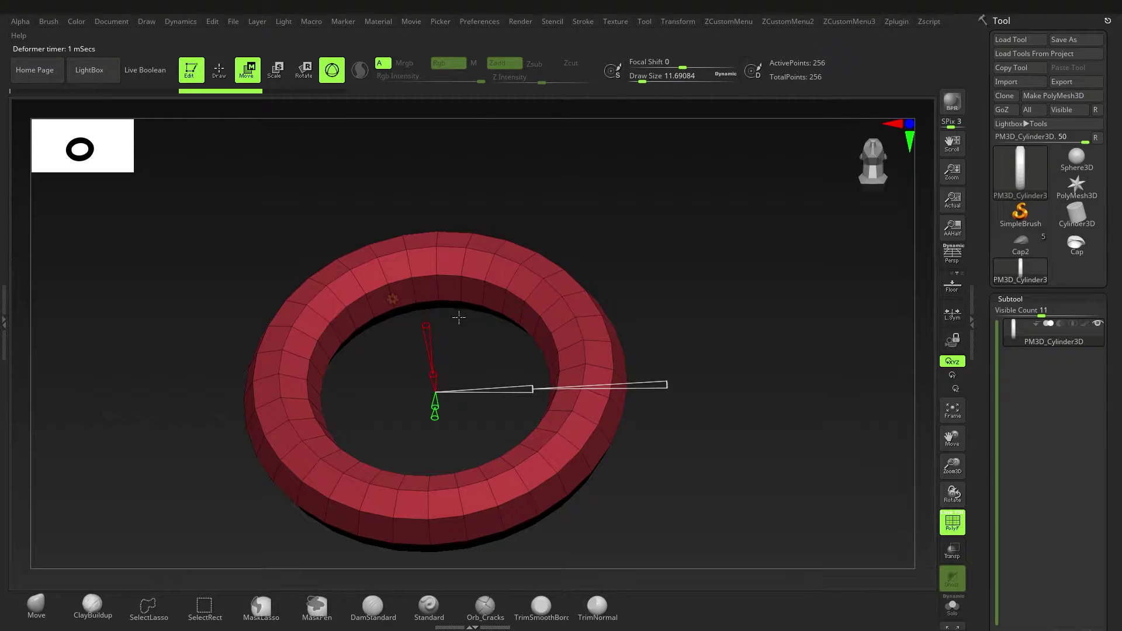
{"action": "left_click_drag", "start_coordinate": [437, 374], "coordinate": [440, 382]}
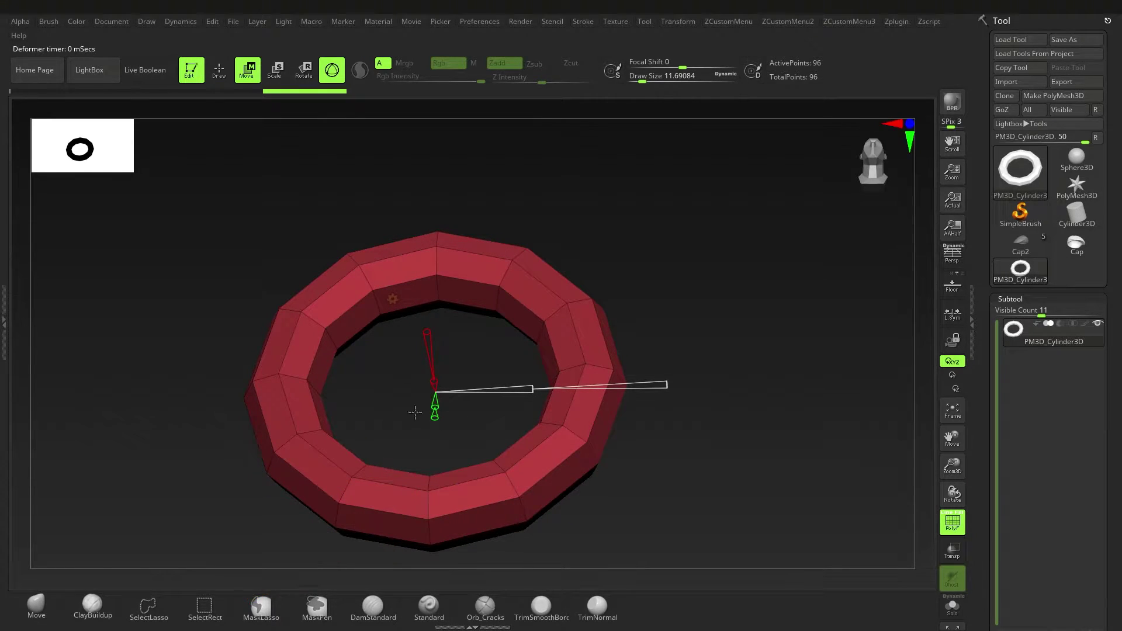
{"action": "right_click_drag", "start_coordinate": [455, 421], "coordinate": [432, 420]}
{"action": "left_click_drag", "start_coordinate": [431, 415], "coordinate": [436, 402]}
{"action": "left_click_drag", "start_coordinate": [358, 364], "coordinate": [362, 385]}
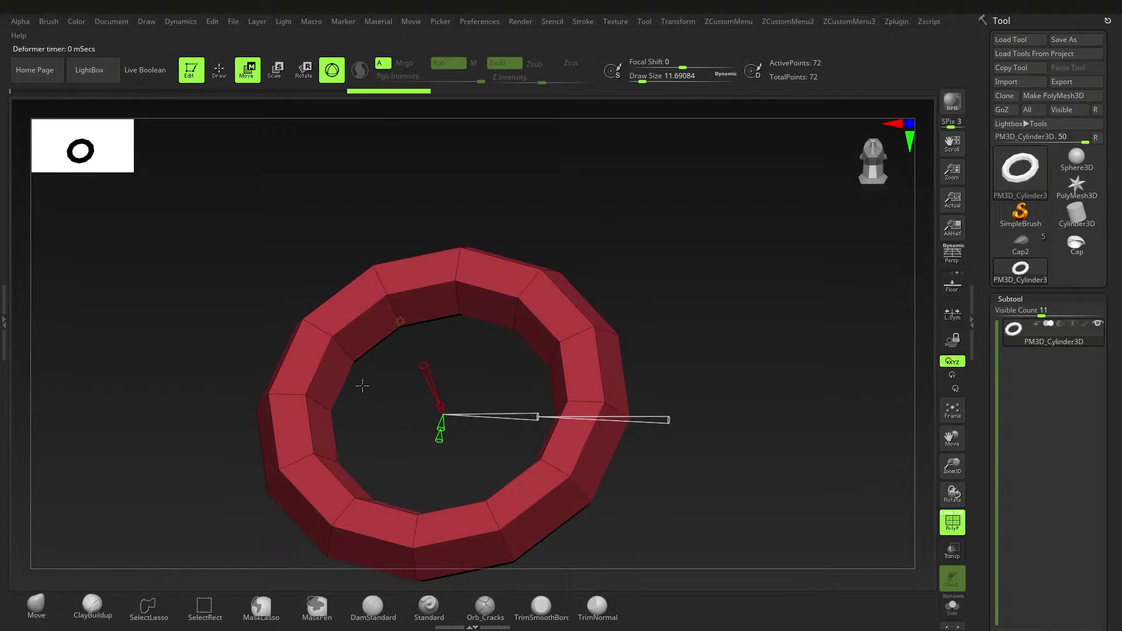
{"action": "right_click_drag", "start_coordinate": [421, 396], "coordinate": [416, 417]}
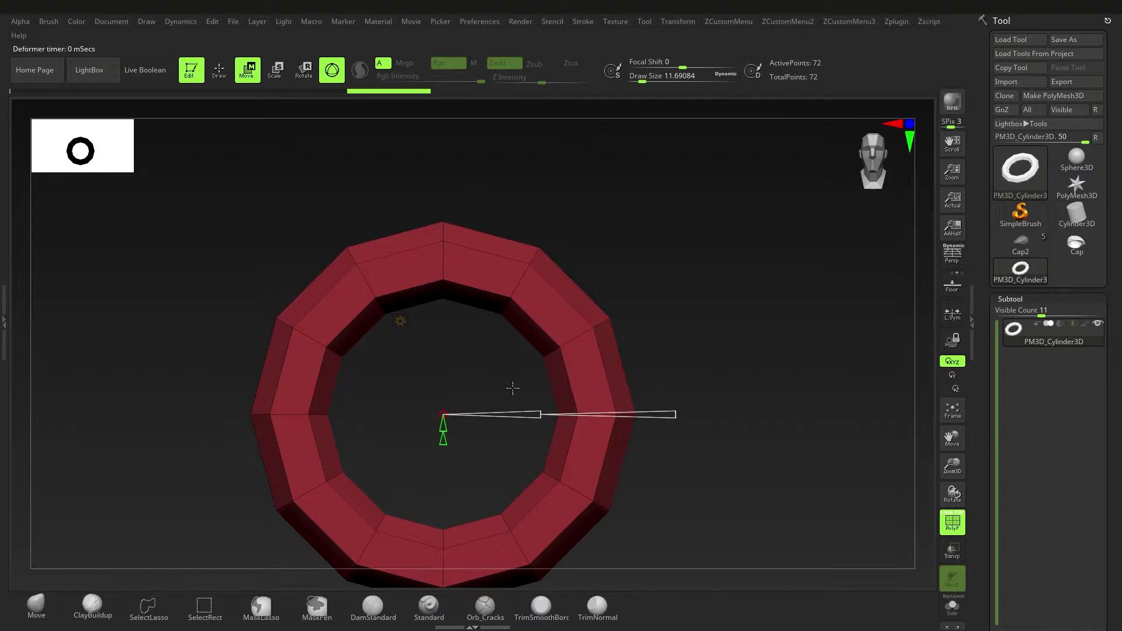
Isolate the upper half of the ring and delete the hidden lower half.
{"action": "right_click_drag", "start_coordinate": [513, 390], "coordinate": [571, 423], "text": "ctrl"}
{"action": "mouse_move", "coordinate": [590, 433]}
{"action": "left_mouse_down", "text": "ctrl+shift"}
{"action": "mouse_move", "coordinate": [293, 300]}
{"action": "mouse_move", "coordinate": [305, 435]}
{"action": "mouse_move", "coordinate": [338, 436]}
{"action": "left_mouse_up", "text": "ctrl+shift"}
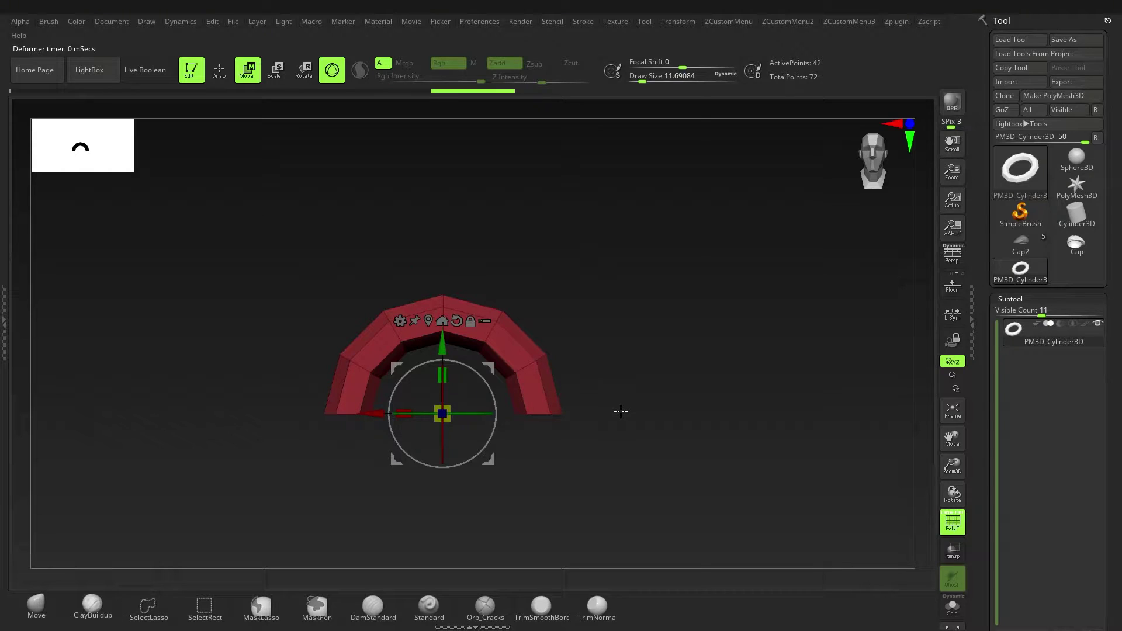
{"action": "key", "text": "alt+q"}
{"action": "left_click", "coordinate": [590, 188]}
Expand the Geometry settings of the half ring to expose the Modify Topology options, collapsing the Project settings.
{"action": "scroll", "coordinate": [1022, 438], "scroll_direction": "down", "scroll_amount": 5}
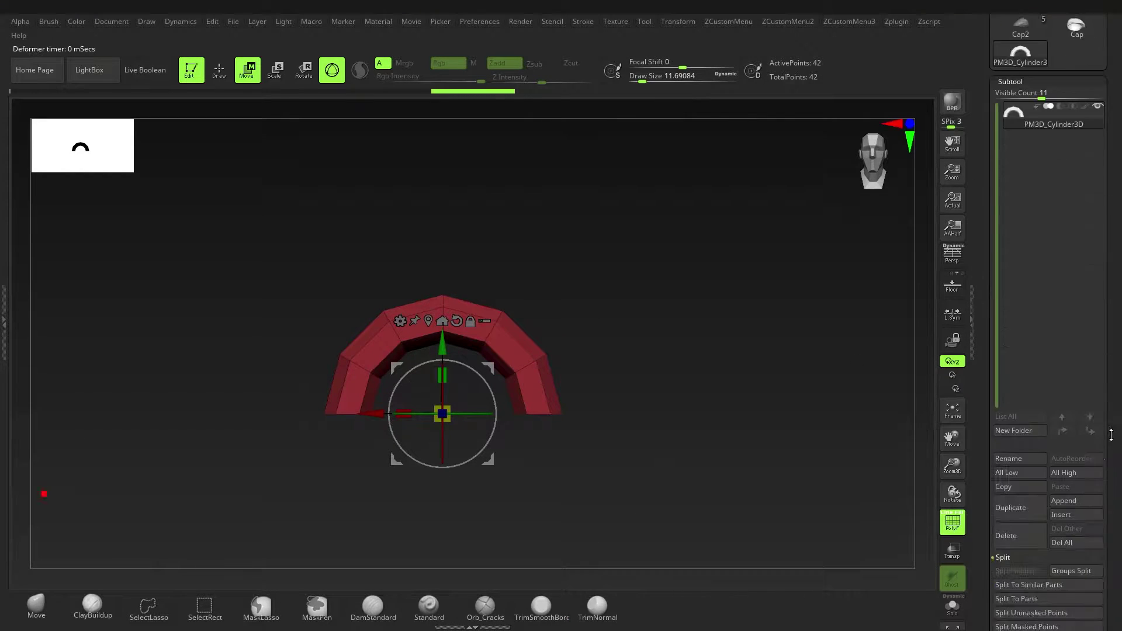
{"action": "left_click", "coordinate": [1006, 469]}
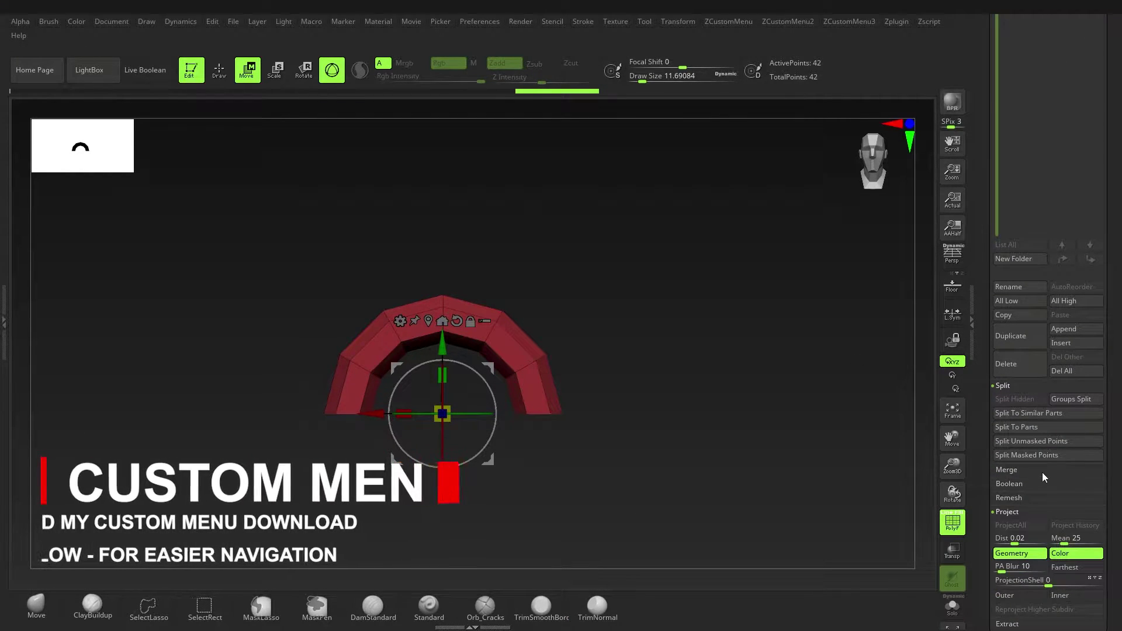
{"action": "left_click", "coordinate": [1009, 511]}
{"action": "left_click_drag", "start_coordinate": [1114, 472], "coordinate": [1113, 326]}
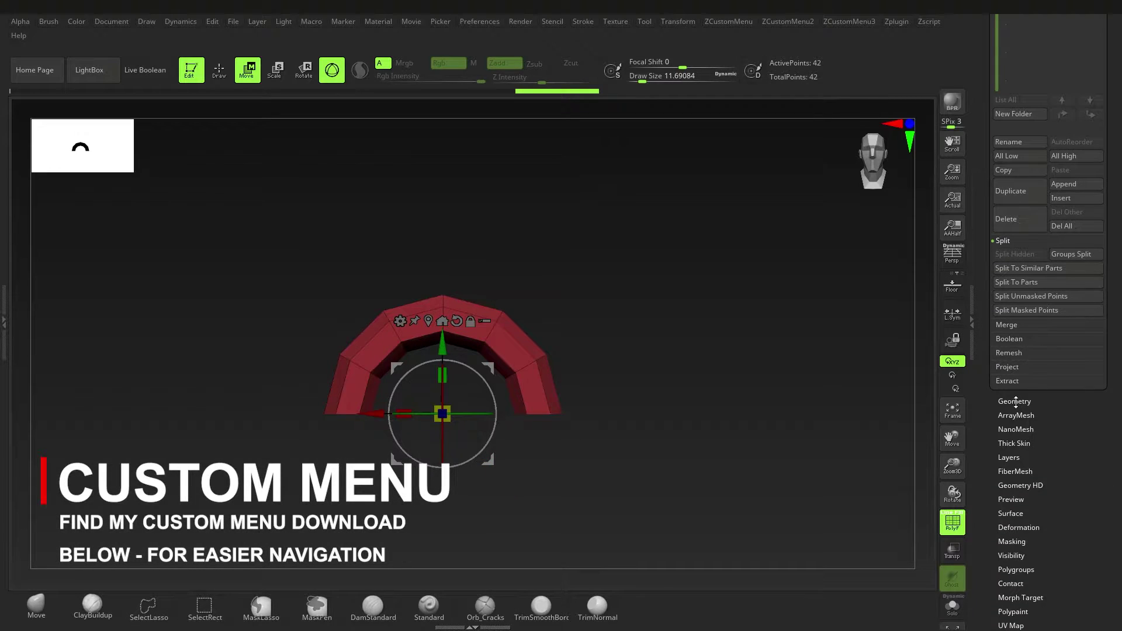
{"action": "left_click", "coordinate": [1019, 401]}
{"action": "left_click_drag", "start_coordinate": [1085, 573], "coordinate": [1084, 420]}
{"action": "left_click", "coordinate": [1017, 442]}
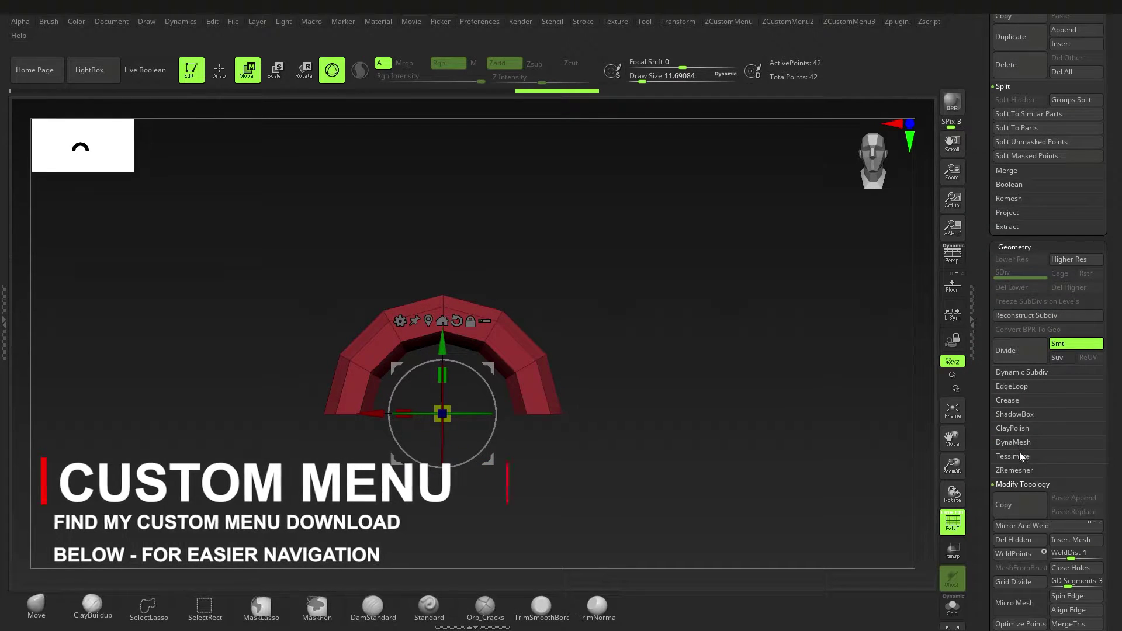
{"action": "scroll", "coordinate": [1020, 474], "scroll_direction": "down", "scroll_amount": 2}
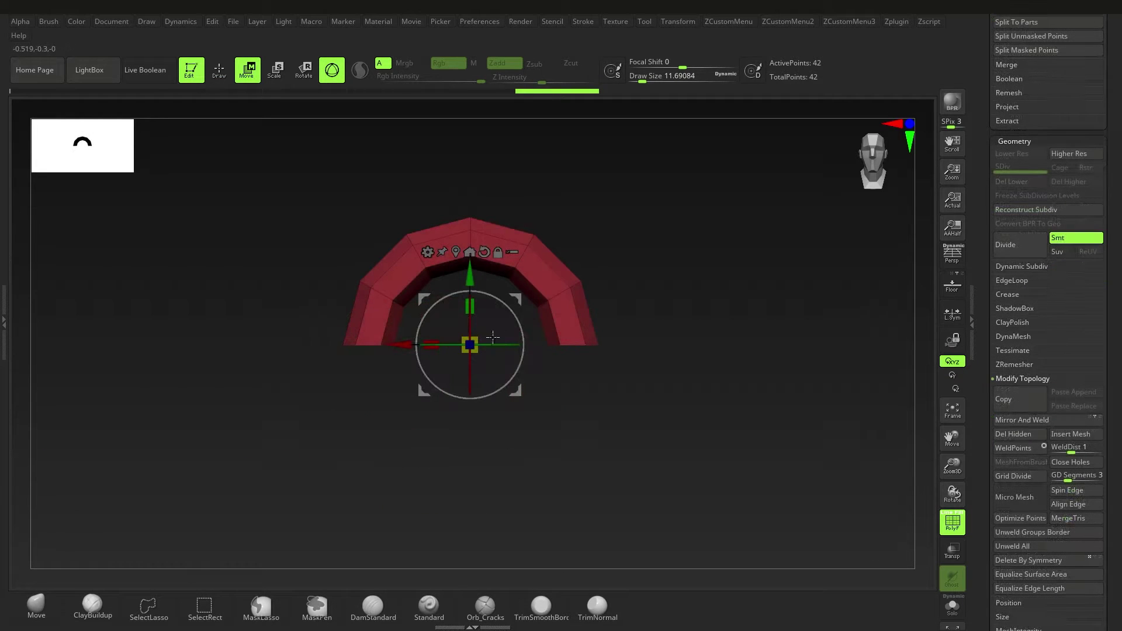
Rotate the half ring so its arc stands upright with the curved outer side facing the front view.
{"action": "left_click_drag", "start_coordinate": [493, 337], "coordinate": [410, 361]}
{"action": "left_click_drag", "start_coordinate": [469, 322], "coordinate": [476, 424], "text": "shift"}
{"action": "key", "text": "q"}
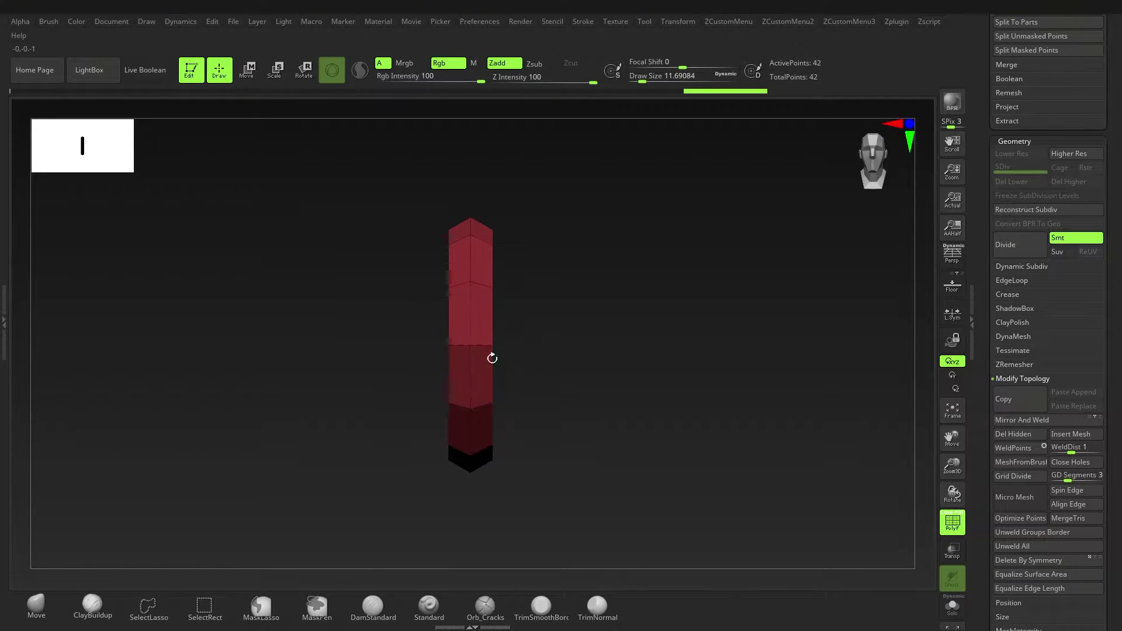
{"action": "left_click_drag", "start_coordinate": [514, 363], "coordinate": [550, 351]}
{"action": "key", "text": "w"}
{"action": "mouse_move", "coordinate": [449, 351]}
{"action": "left_mouse_down"}
{"action": "mouse_move", "coordinate": [426, 357]}
{"action": "mouse_move", "coordinate": [491, 338]}
{"action": "mouse_move", "coordinate": [506, 318]}
{"action": "left_mouse_up"}
{"action": "key", "text": "q"}
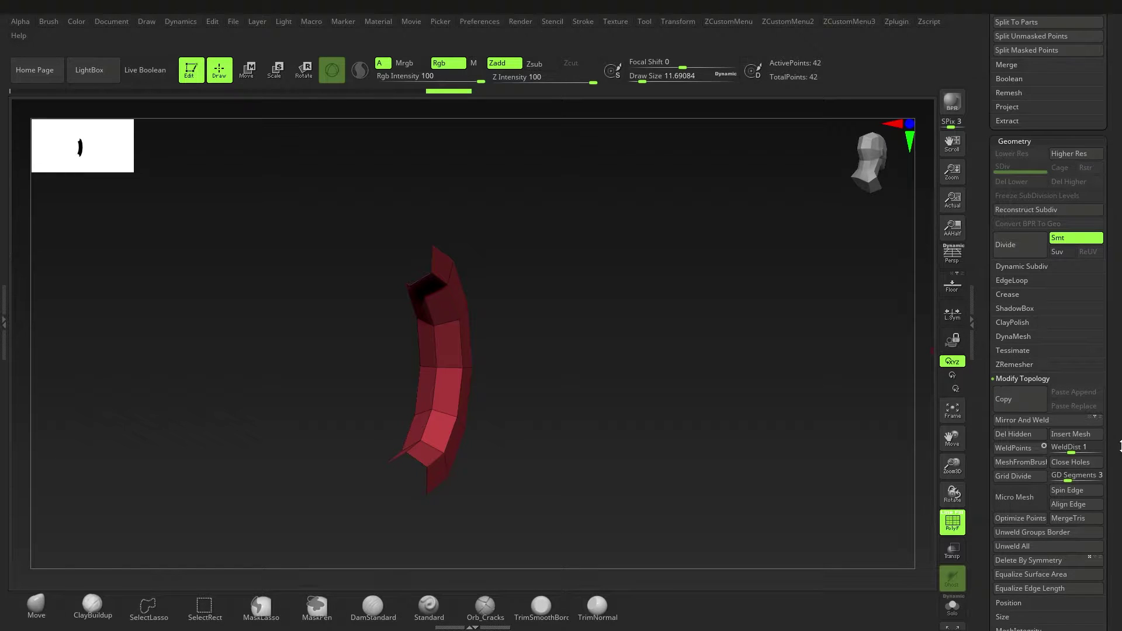
Try capping both open ends of the half ring with Close Holes.
{"action": "scroll", "coordinate": [1081, 444], "scroll_direction": "down", "scroll_amount": 1}
{"action": "left_click", "coordinate": [1069, 447]}
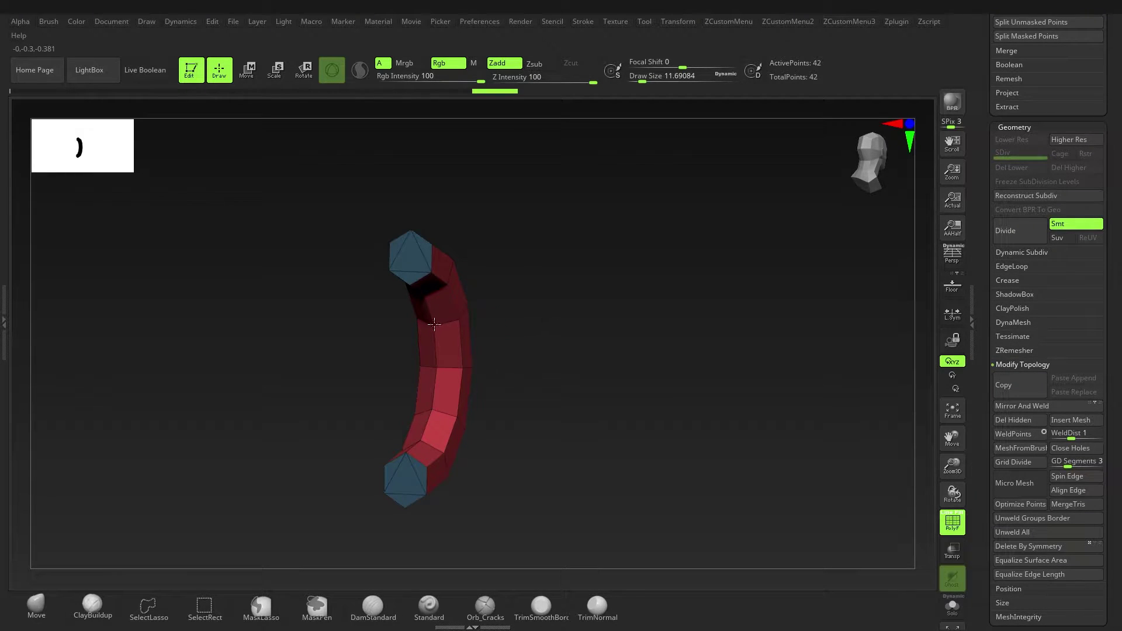
{"action": "key", "text": "space"}
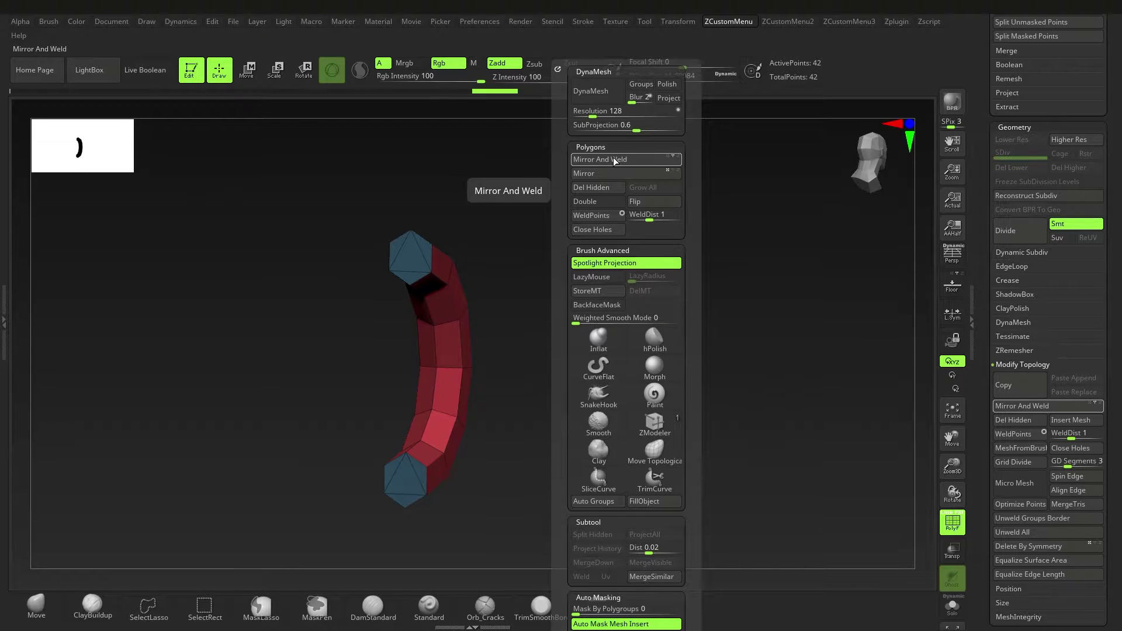
{"action": "left_click_drag", "start_coordinate": [468, 401], "coordinate": [529, 369]}
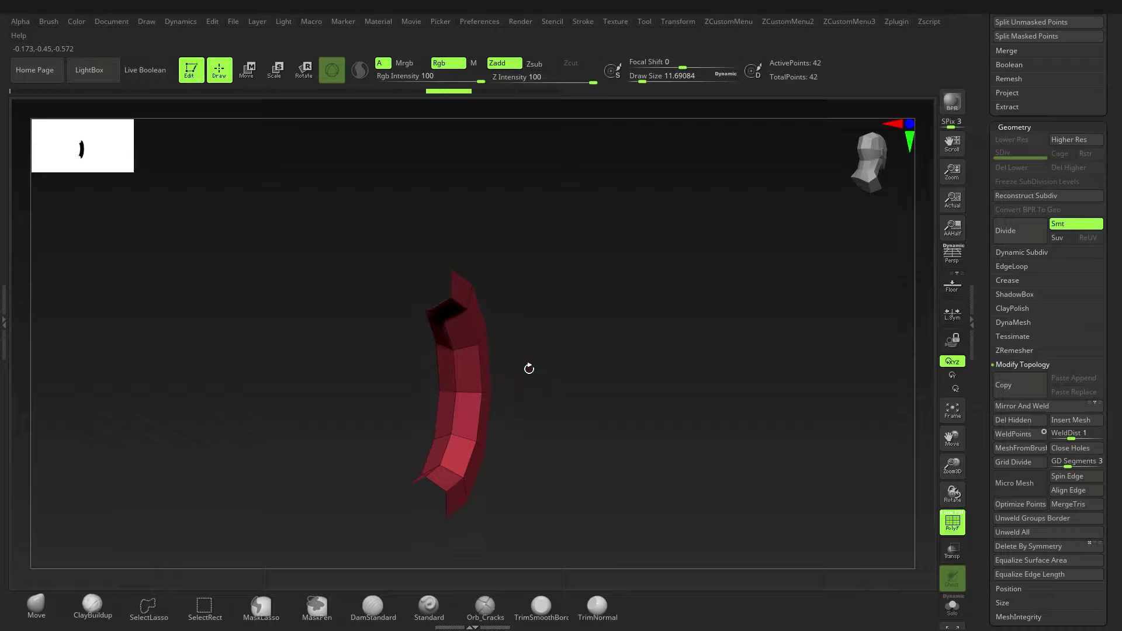
Cap the open upper end of the half ring with a ZModeler edge action.
{"action": "key", "text": "b"}
{"action": "left_click", "coordinate": [573, 436]}
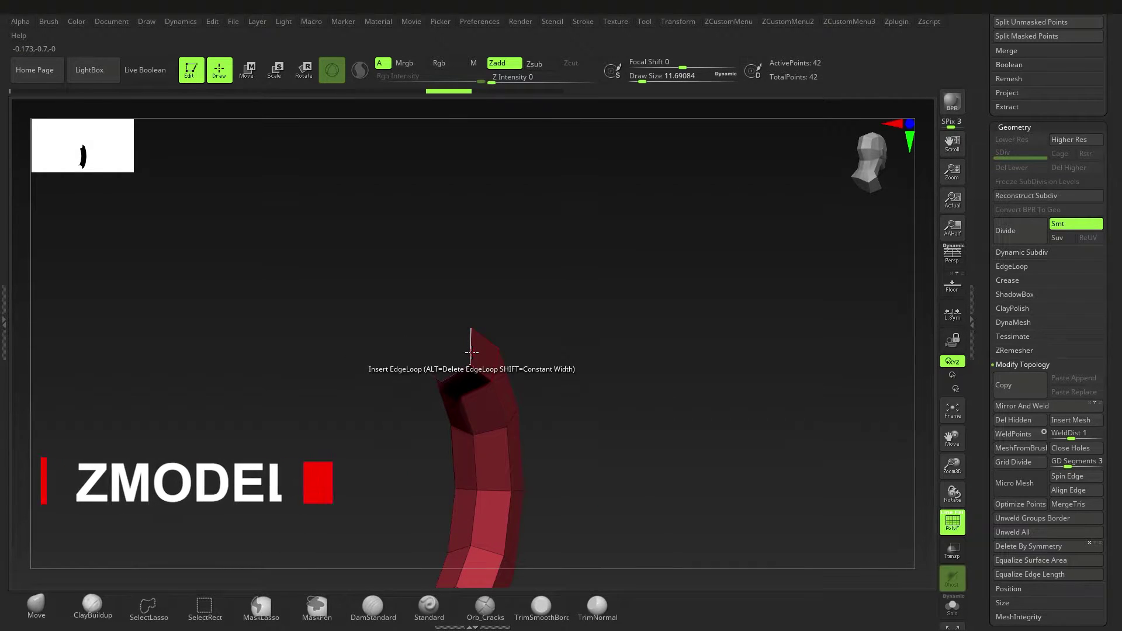
{"action": "key", "text": "space"}
{"action": "left_click", "coordinate": [325, 278]}
{"action": "left_click_drag", "start_coordinate": [544, 344], "coordinate": [420, 311]}
{"action": "left_click", "coordinate": [416, 349]}
{"action": "left_click", "coordinate": [466, 347]}
{"action": "left_click", "coordinate": [450, 372]}
{"action": "left_click", "coordinate": [430, 318]}
{"action": "key", "text": "space"}
{"action": "left_click_drag", "start_coordinate": [467, 344], "coordinate": [525, 315]}
{"action": "key", "text": "1"}
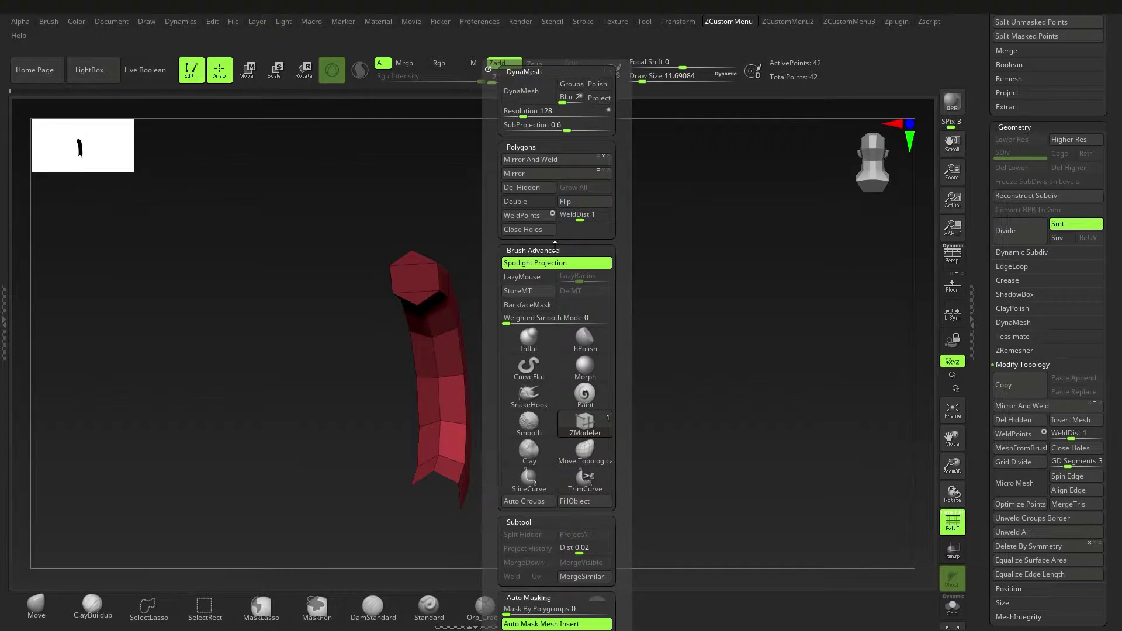
Apply Mirror And Weld to carry the cap over to the half ring's other end, and face the mesh from the front.
{"action": "left_click", "coordinate": [554, 163]}
{"action": "left_click_drag", "start_coordinate": [489, 380], "coordinate": [557, 360]}
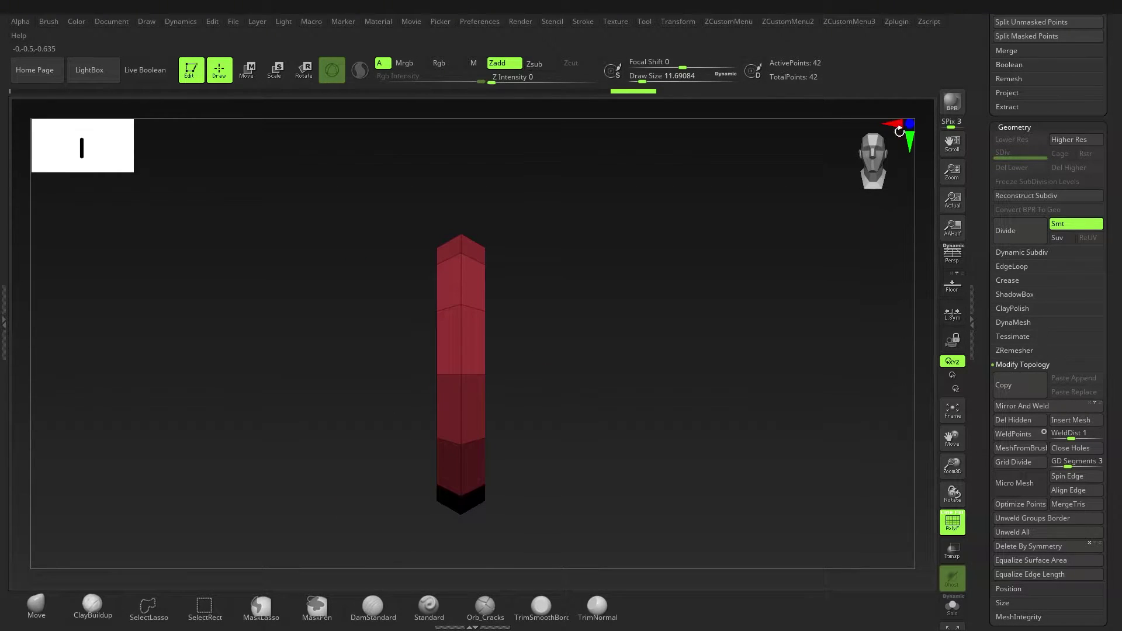
{"action": "left_click_drag", "start_coordinate": [388, 396], "coordinate": [578, 391]}
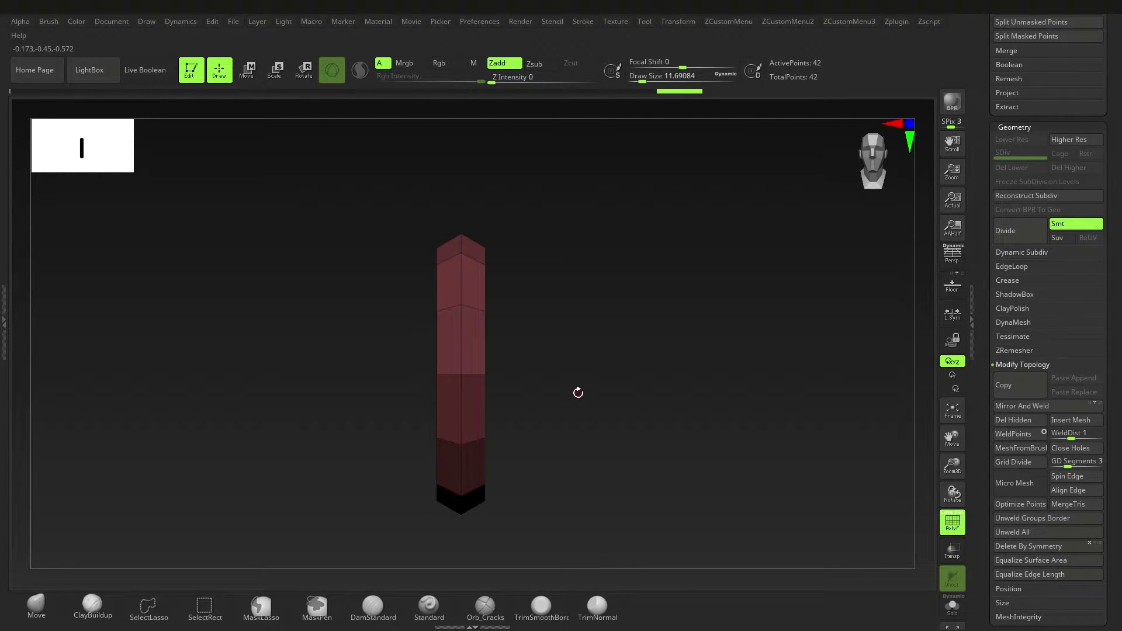
Create a new InsertMesh brush from the capped stitch mesh.
{"action": "key", "text": "b"}
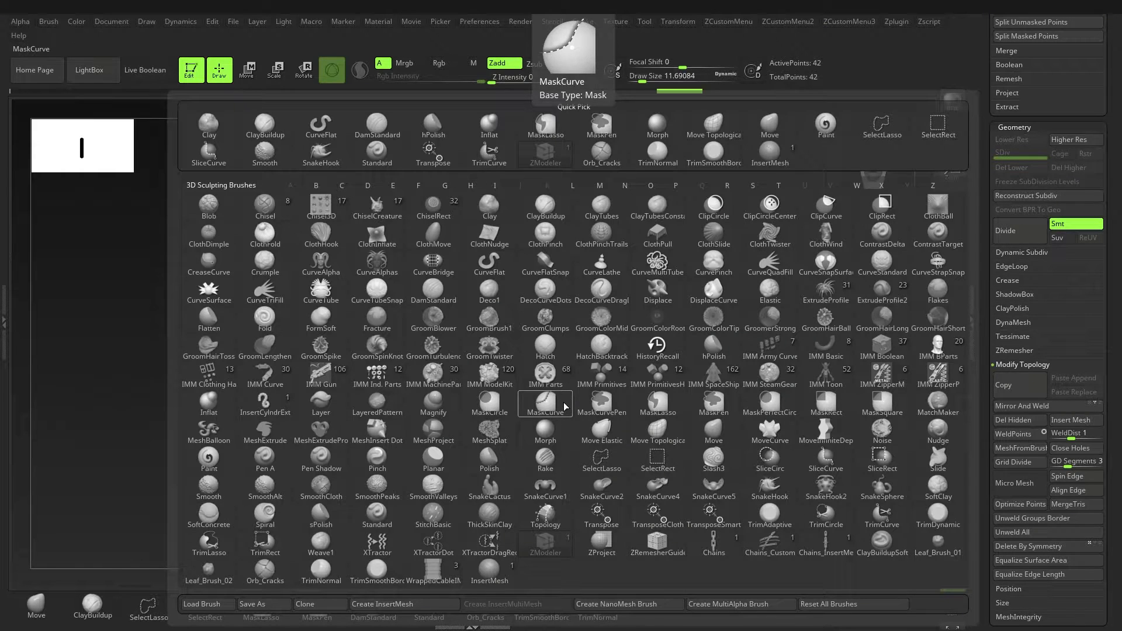
{"action": "left_click", "coordinate": [403, 605]}
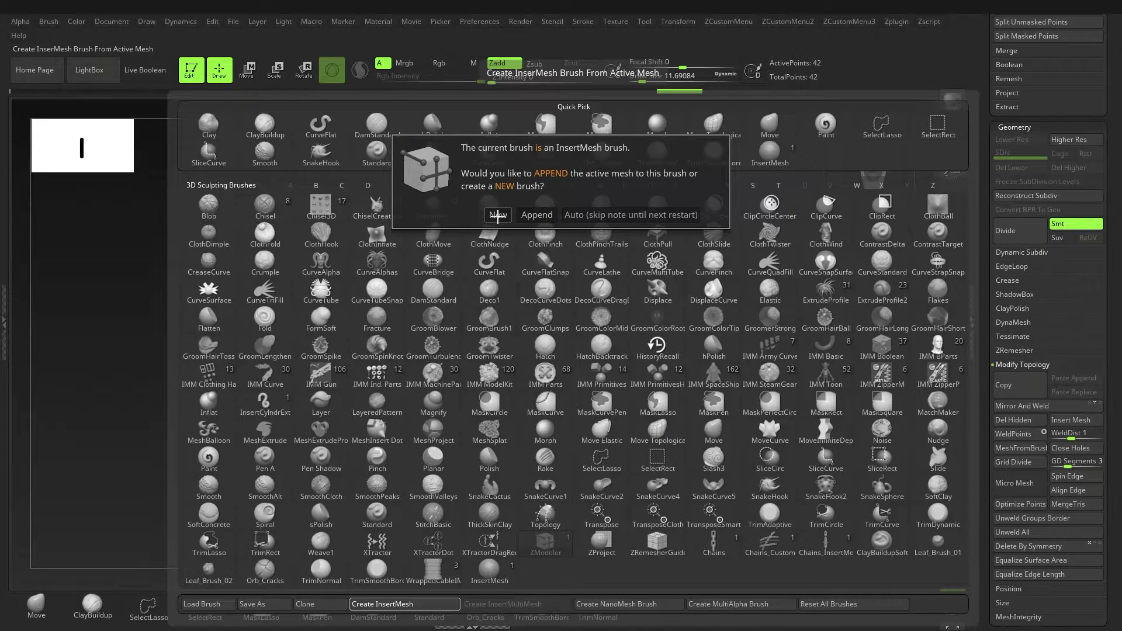
{"action": "left_click", "coordinate": [497, 215]}
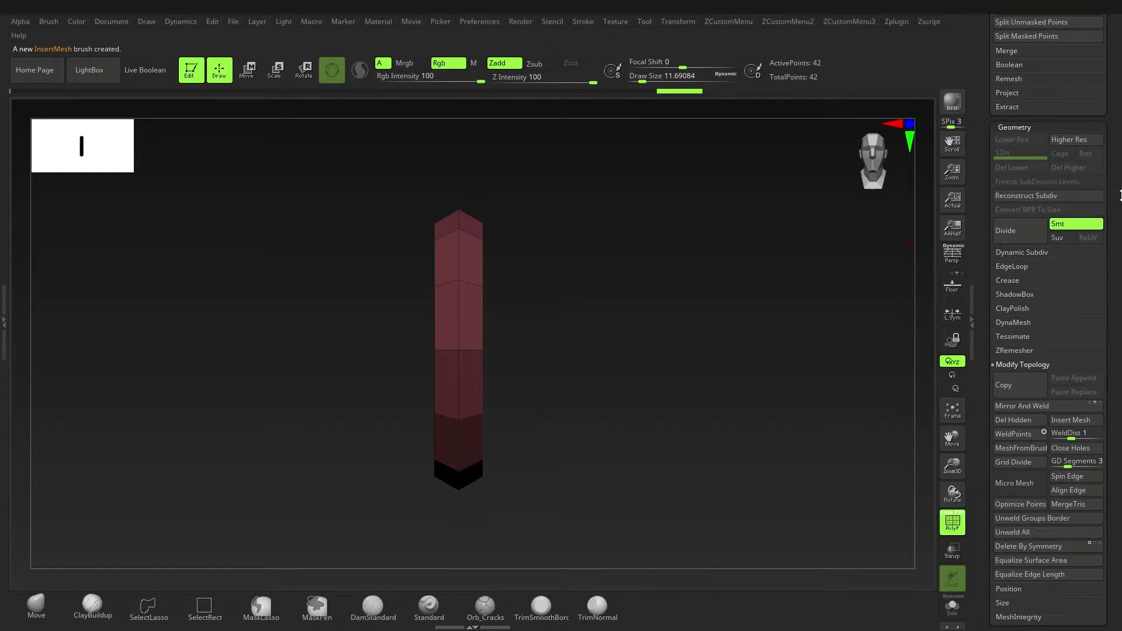
{"action": "scroll", "coordinate": [1114, 331], "scroll_direction": "up", "scroll_amount": 10}
{"action": "mouse_move", "coordinate": [1050, 282]}
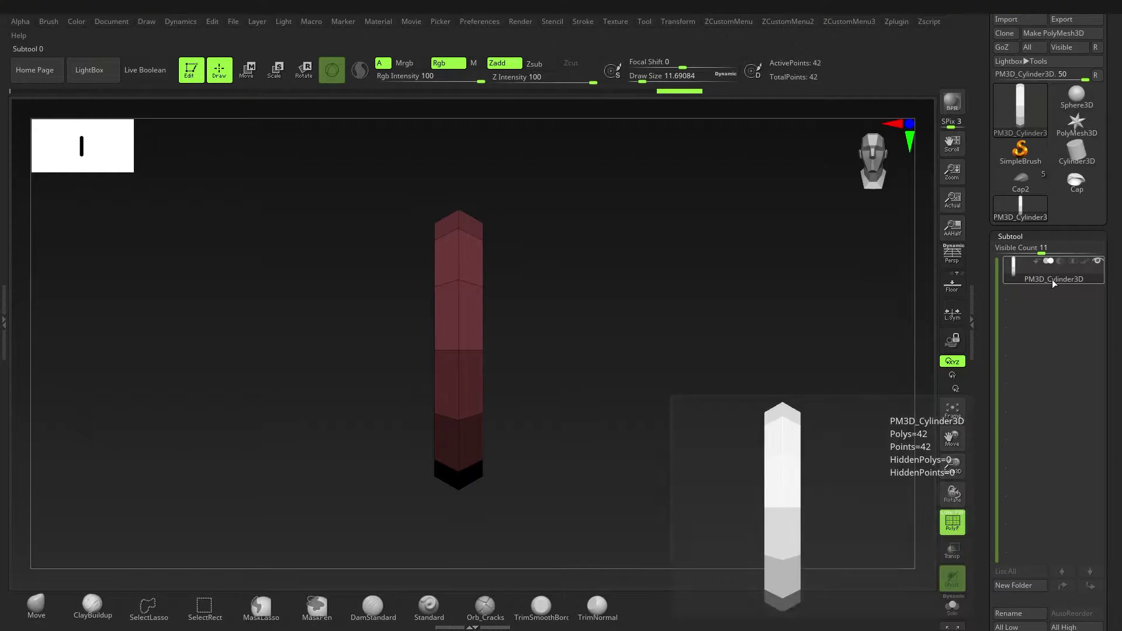
Try drawing stitch inserts on the stitch mesh with the new brush, and undo them.
{"action": "left_click_drag", "start_coordinate": [438, 302], "coordinate": [482, 388]}
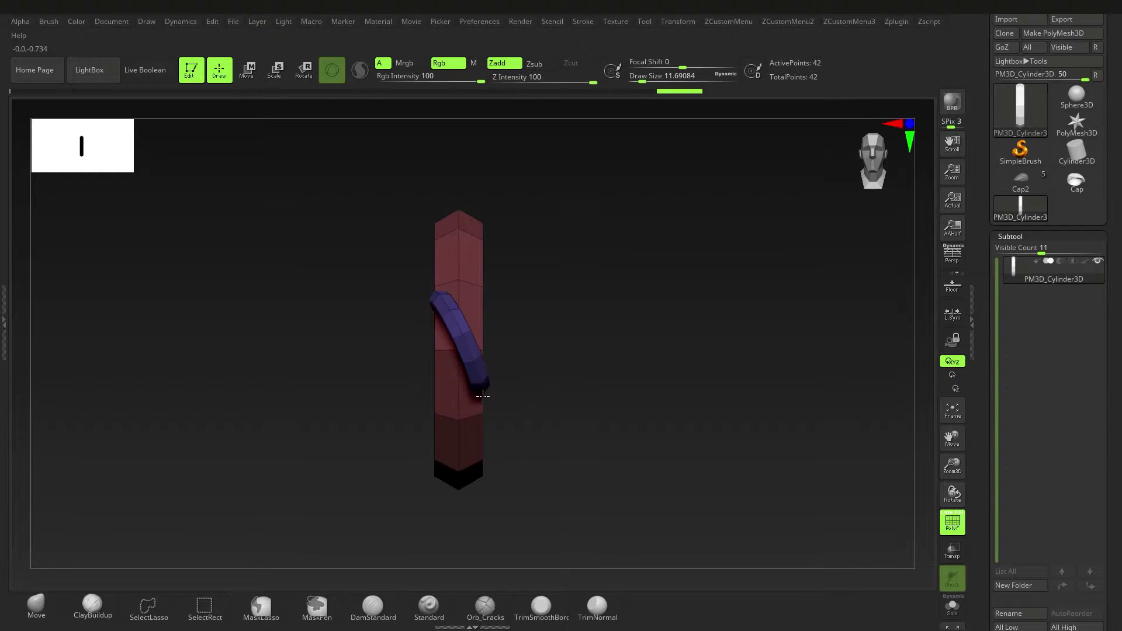
{"action": "mouse_move", "coordinate": [450, 257]}
{"action": "left_mouse_down"}
{"action": "mouse_move", "coordinate": [482, 340]}
{"action": "mouse_move", "coordinate": [474, 418]}
{"action": "left_mouse_up"}
{"action": "key", "text": "ctrl+z"}
{"action": "key", "text": "ctrl+z"}
{"action": "key", "text": "ctrl+z"}
{"action": "key", "text": "ctrl+z"}
Switch to the cap model worn on the head.
{"action": "scroll", "coordinate": [1039, 253], "scroll_direction": "up", "scroll_amount": 2}
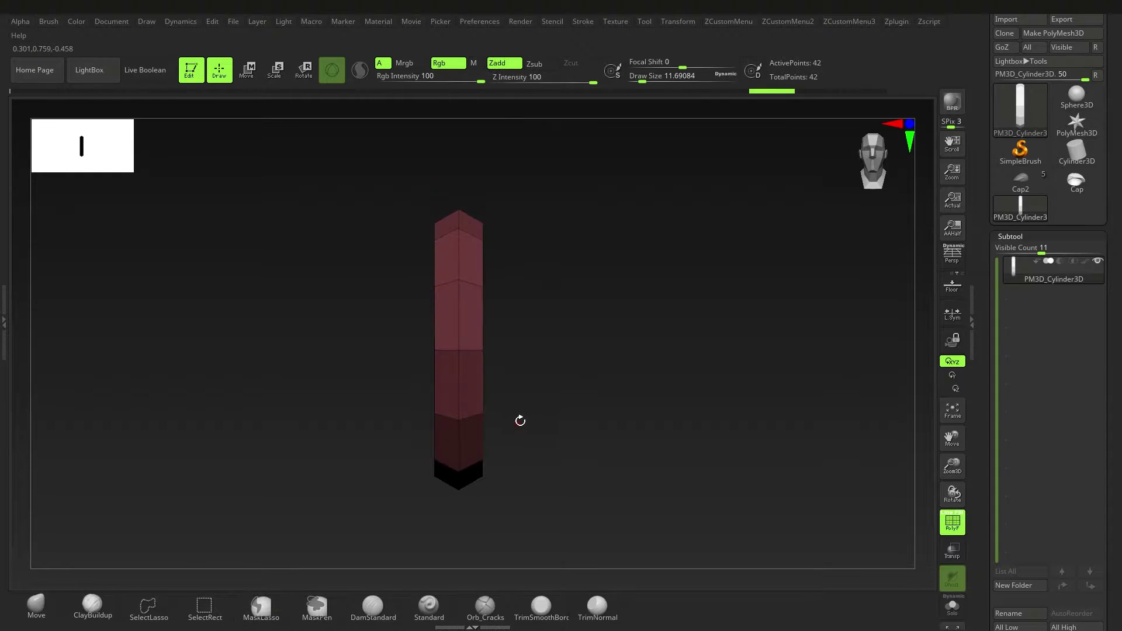
{"action": "left_click", "coordinate": [1066, 238]}
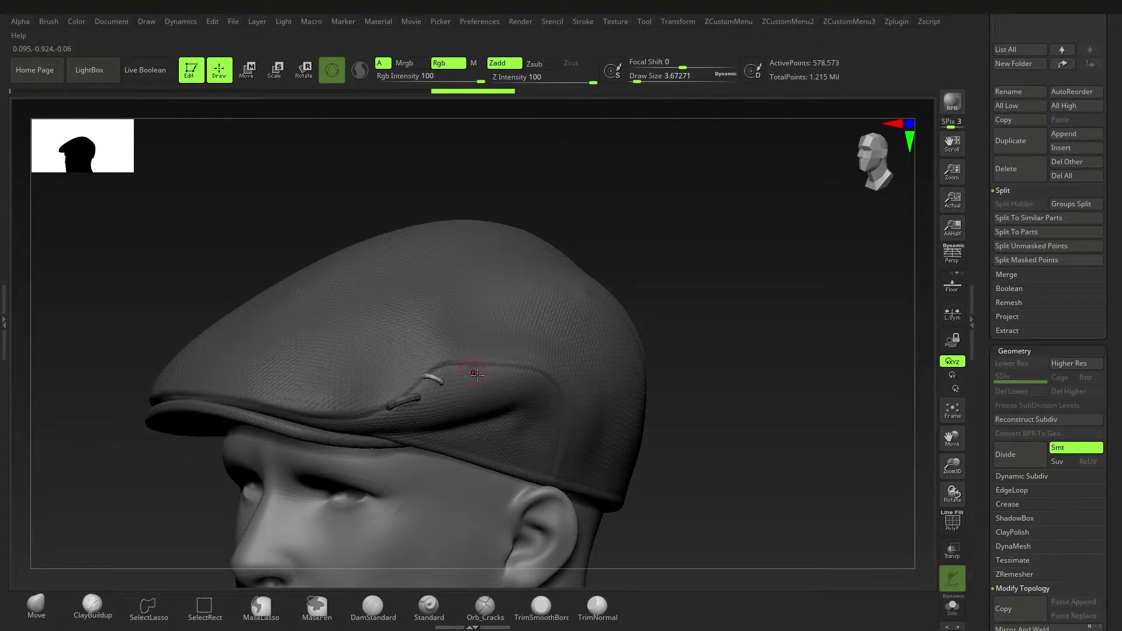
Try placing individual stitch inserts along the cap's side seam, and undo them.
{"action": "left_click", "coordinate": [476, 373]}
{"action": "key", "text": "ctrl"}
{"action": "key", "text": "ctrl+z"}
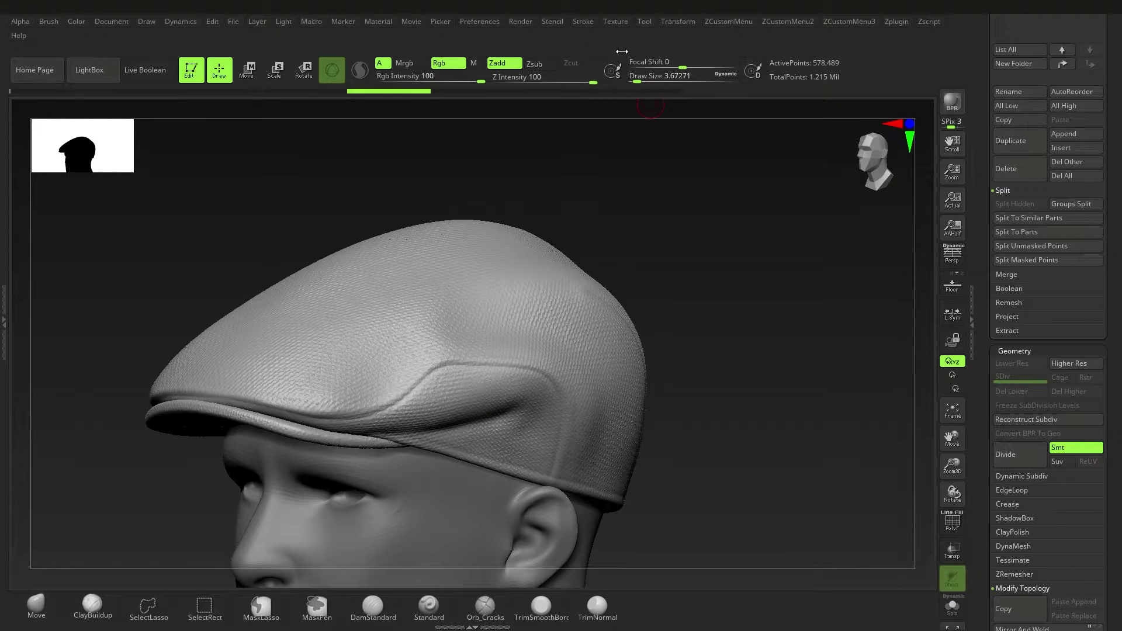
Enable Curve Mode for the stitch brush and draw a trial stitch curve along the cap's side seam.
{"action": "left_click", "coordinate": [583, 21]}
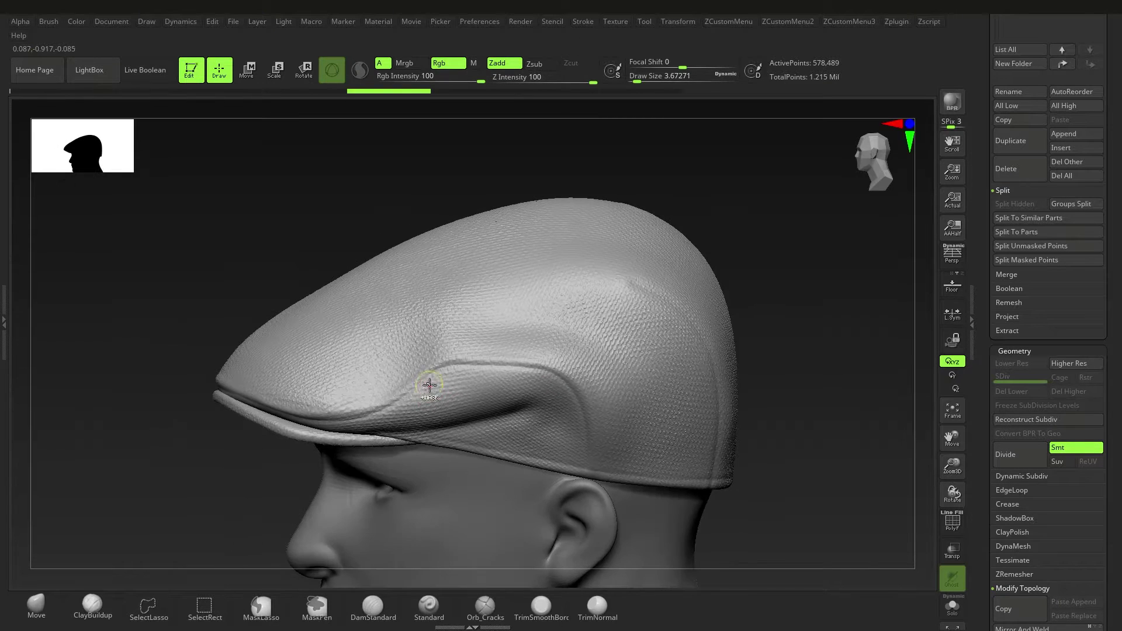
{"action": "right_click_drag", "start_coordinate": [429, 385], "coordinate": [383, 407], "text": "ctrl"}
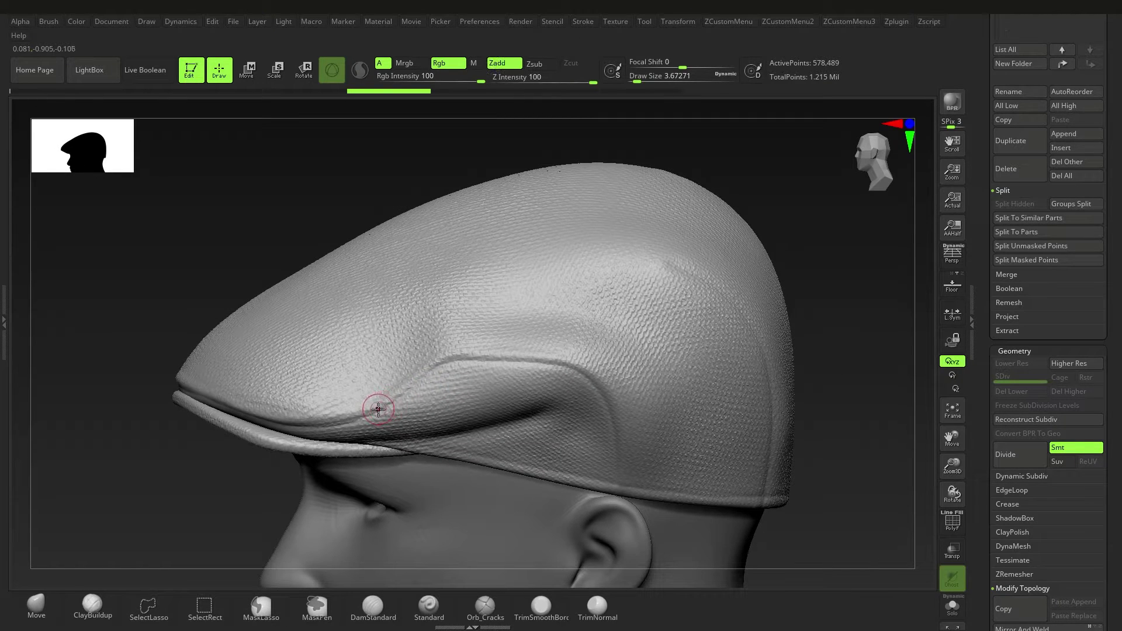
{"action": "left_click_drag", "start_coordinate": [603, 426], "coordinate": [604, 435]}
{"action": "mouse_move", "coordinate": [436, 388]}
{"action": "right_mouse_down", "text": "ctrl"}
{"action": "mouse_move", "coordinate": [374, 429]}
{"action": "mouse_move", "coordinate": [382, 350]}
{"action": "mouse_move", "coordinate": [386, 368]}
{"action": "mouse_move", "coordinate": [370, 303]}
{"action": "mouse_move", "coordinate": [424, 344]}
{"action": "right_mouse_up", "text": "ctrl"}
{"action": "left_click", "coordinate": [433, 394]}
{"action": "mouse_move", "coordinate": [721, 393]}
{"action": "right_mouse_down"}
{"action": "mouse_move", "coordinate": [488, 450]}
{"action": "mouse_move", "coordinate": [474, 491]}
{"action": "right_mouse_up"}
{"action": "mouse_move", "coordinate": [437, 363]}
{"action": "right_mouse_down"}
{"action": "mouse_move", "coordinate": [382, 365]}
{"action": "mouse_move", "coordinate": [362, 380]}
{"action": "right_mouse_up"}
{"action": "right_click_drag", "start_coordinate": [459, 380], "coordinate": [217, 199]}
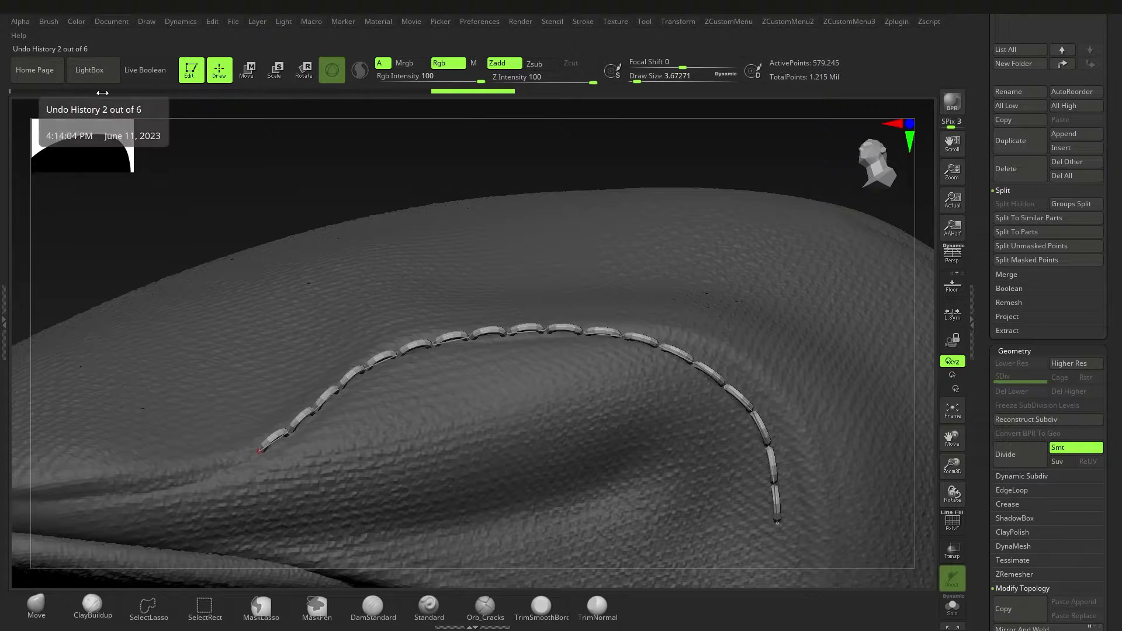
Set the stitch brush's Imbed depth to 4 and undo the trial stitch curve.
{"action": "left_click", "coordinate": [52, 21]}
{"action": "scroll", "coordinate": [110, 442], "scroll_direction": "down", "scroll_amount": 2}
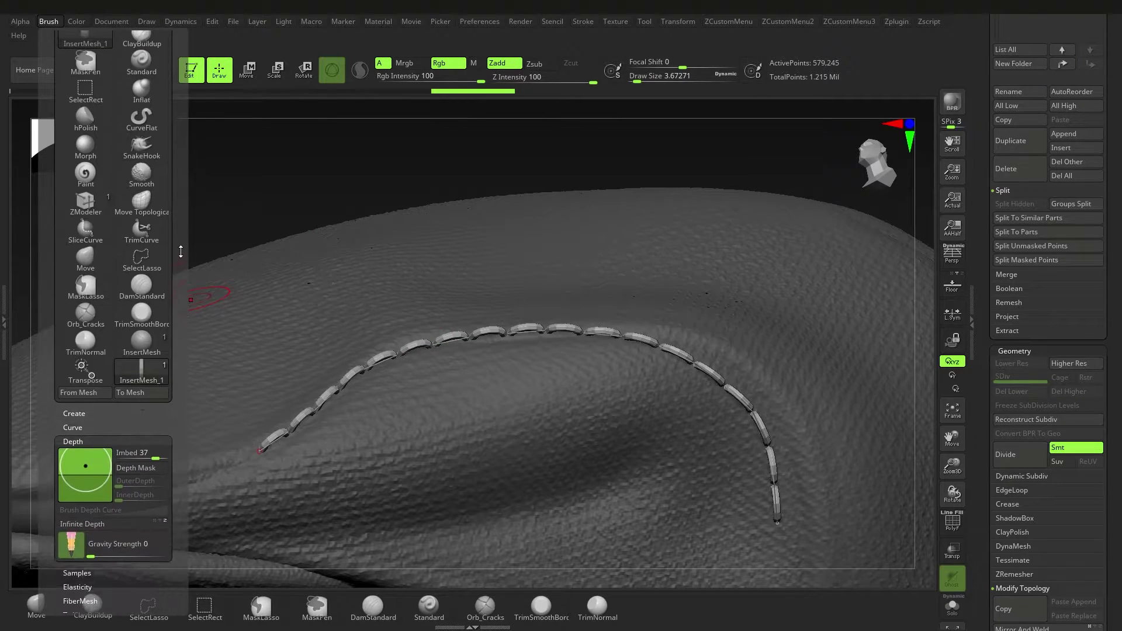
{"action": "left_click", "coordinate": [97, 444]}
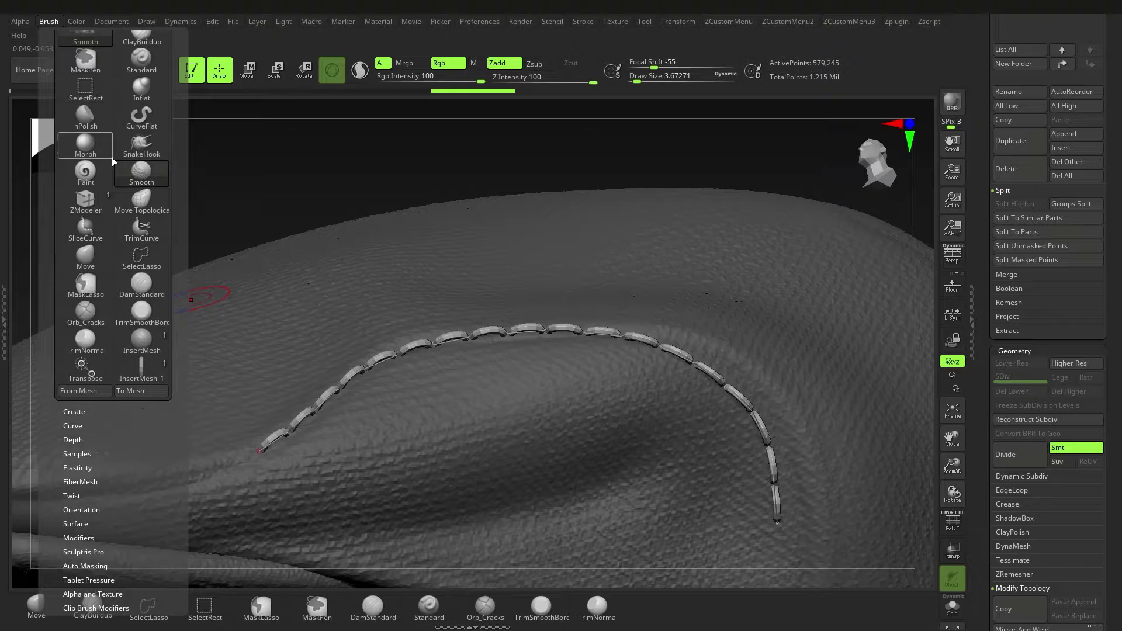
{"action": "left_click", "coordinate": [81, 437]}
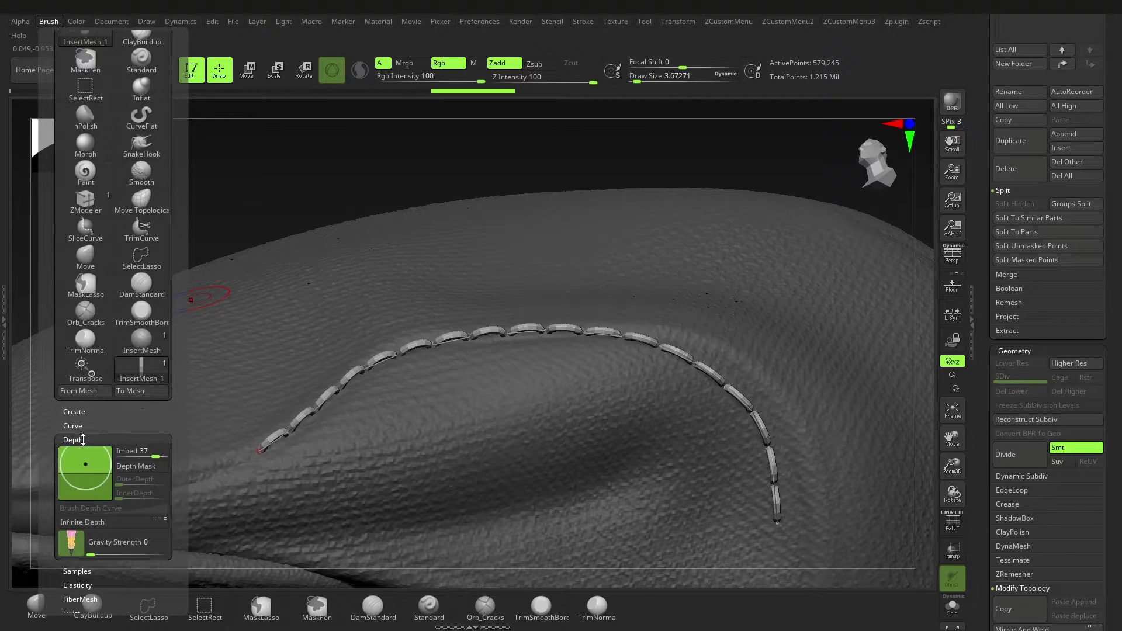
{"action": "left_click_drag", "start_coordinate": [99, 463], "coordinate": [93, 465]}
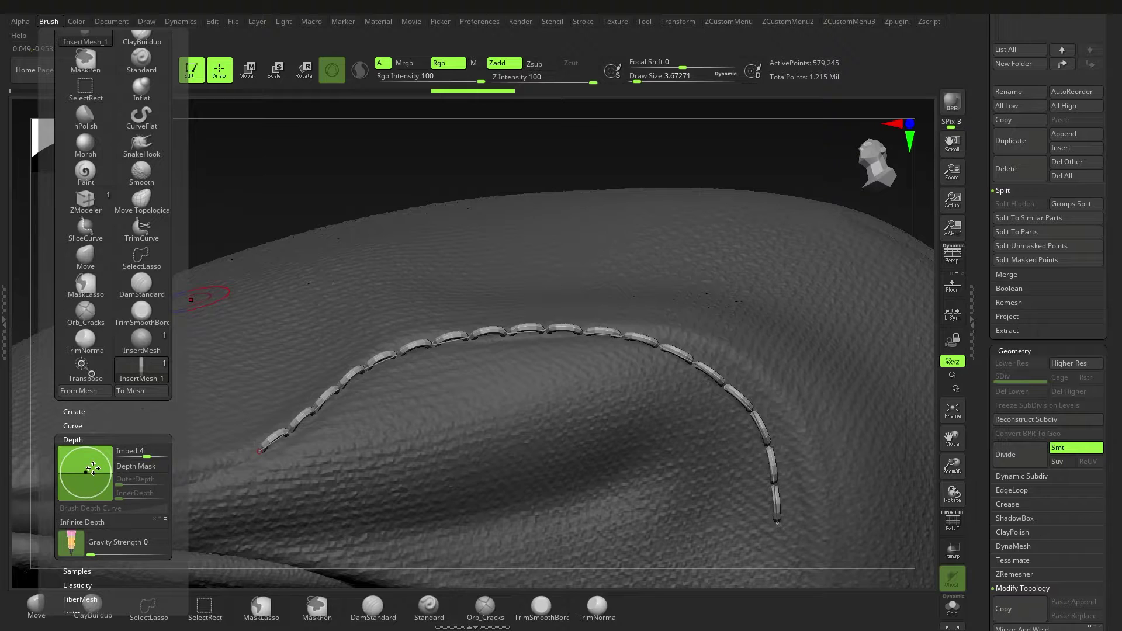
{"action": "key", "text": "shift+f"}
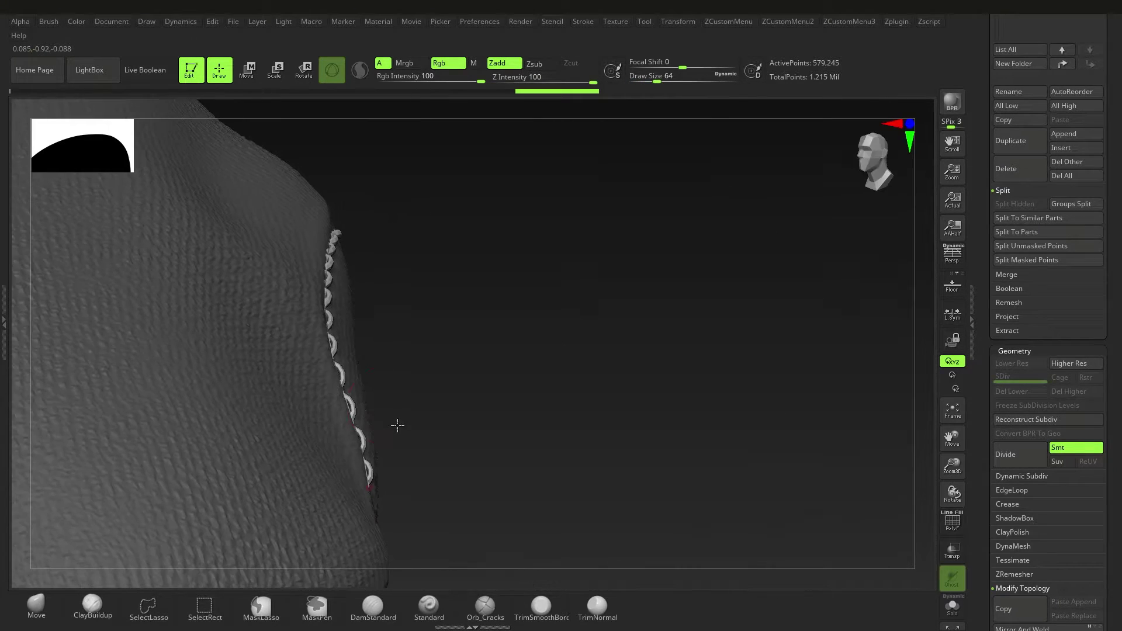
{"action": "key", "text": "shift+f"}
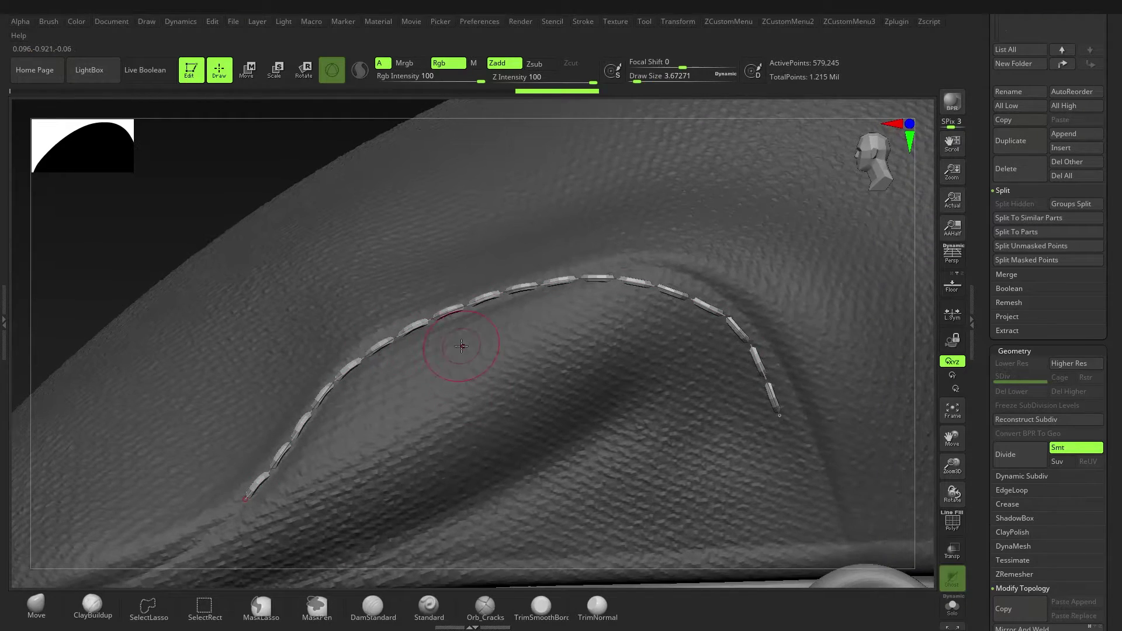
{"action": "key", "text": "ctrl"}
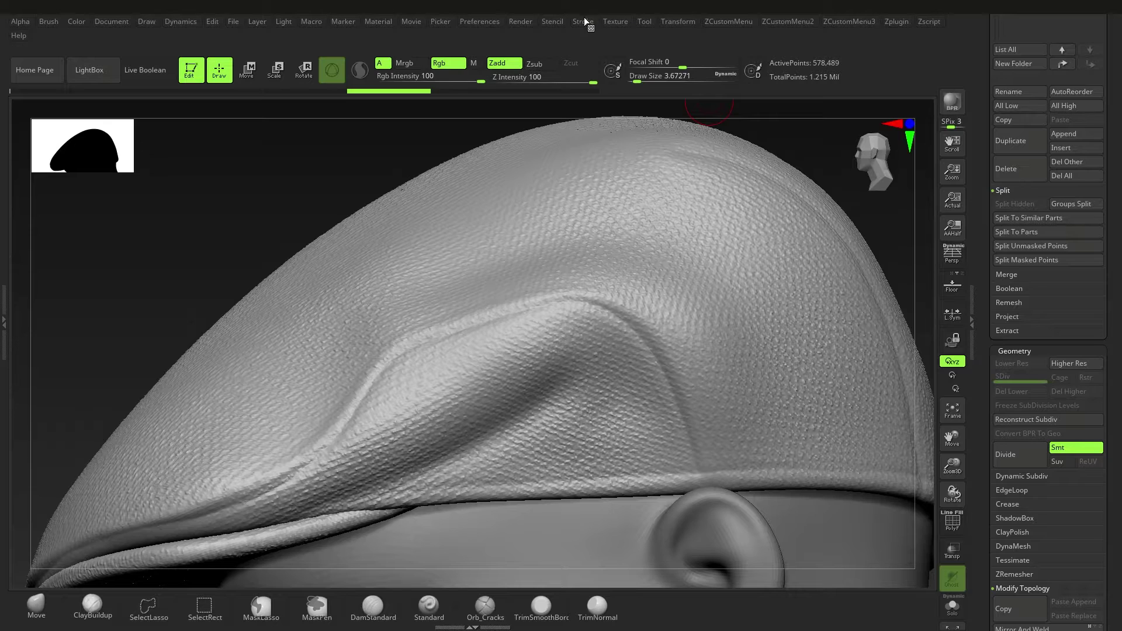
Try a stitch curve along the cap's side seam with CurveStep 1.3, and undo it.
{"action": "left_click", "coordinate": [583, 22]}
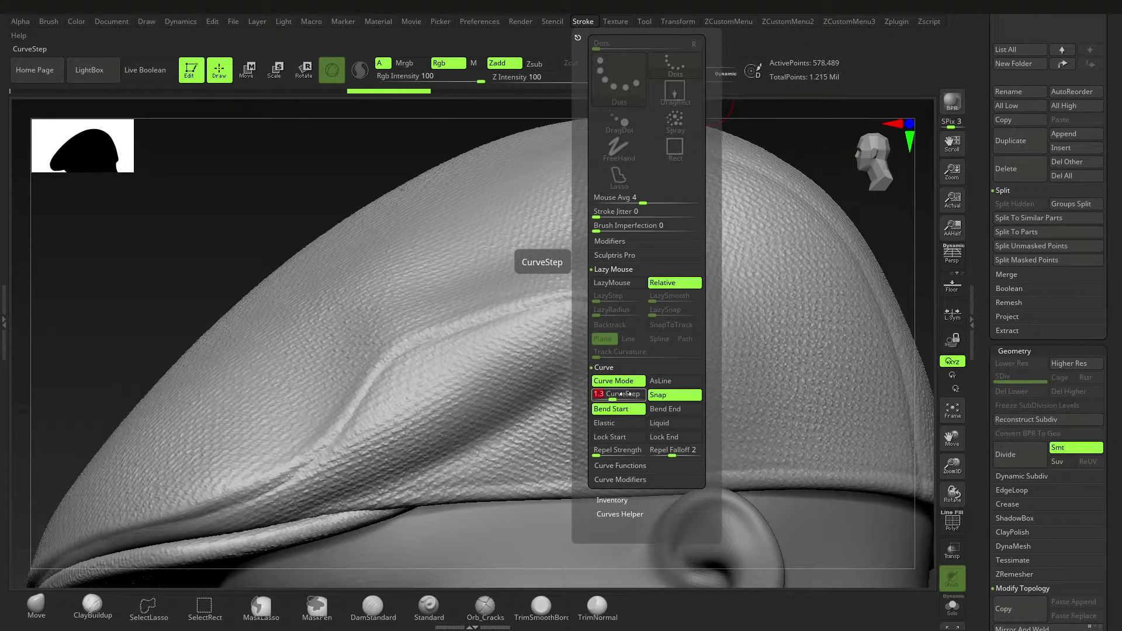
{"action": "key", "text": "Return"}
{"action": "left_click_drag", "start_coordinate": [351, 418], "coordinate": [381, 371]}
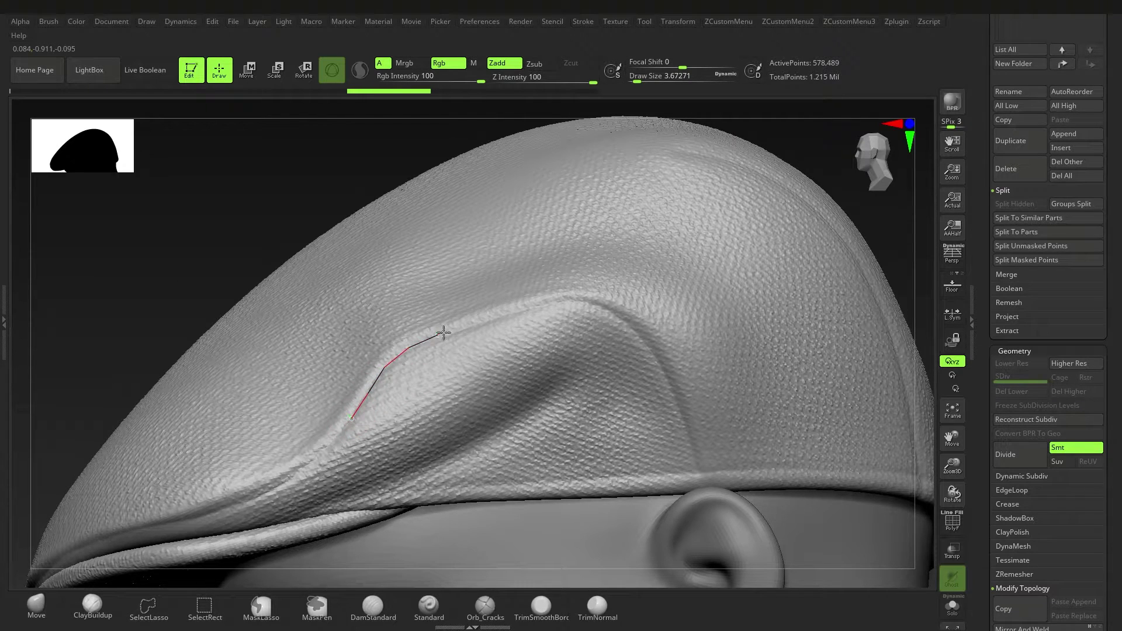
{"action": "left_click_drag", "start_coordinate": [687, 426], "coordinate": [688, 431]}
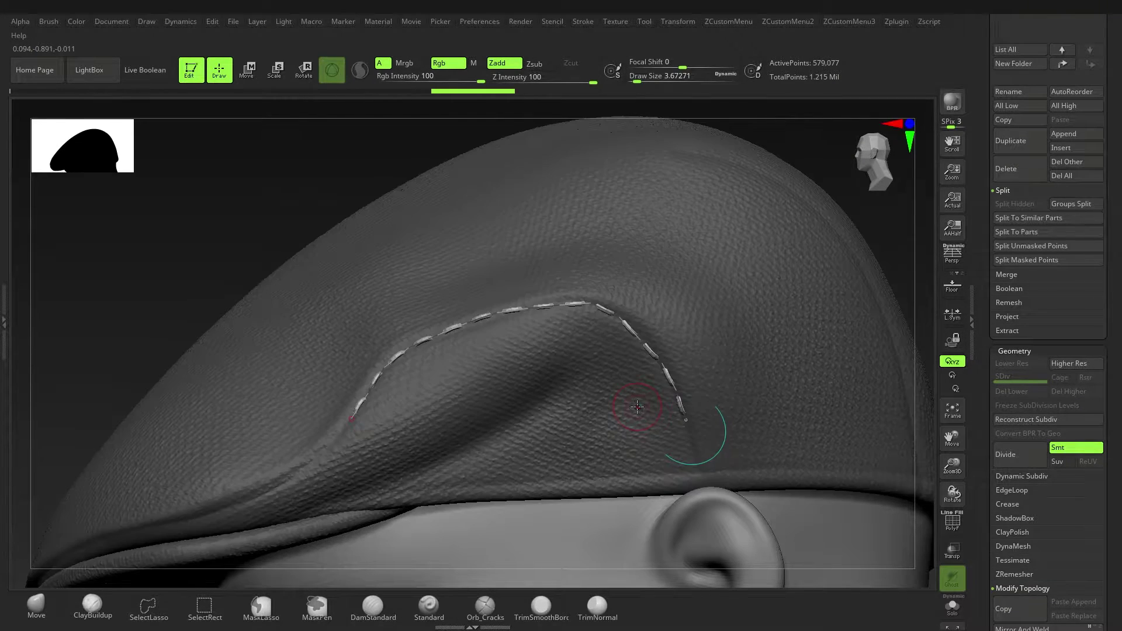
{"action": "mouse_move", "coordinate": [487, 358]}
{"action": "right_mouse_down"}
{"action": "mouse_move", "coordinate": [490, 368]}
{"action": "mouse_move", "coordinate": [458, 343]}
{"action": "mouse_move", "coordinate": [536, 390]}
{"action": "right_mouse_up"}
{"action": "key", "text": "ctrl+z"}
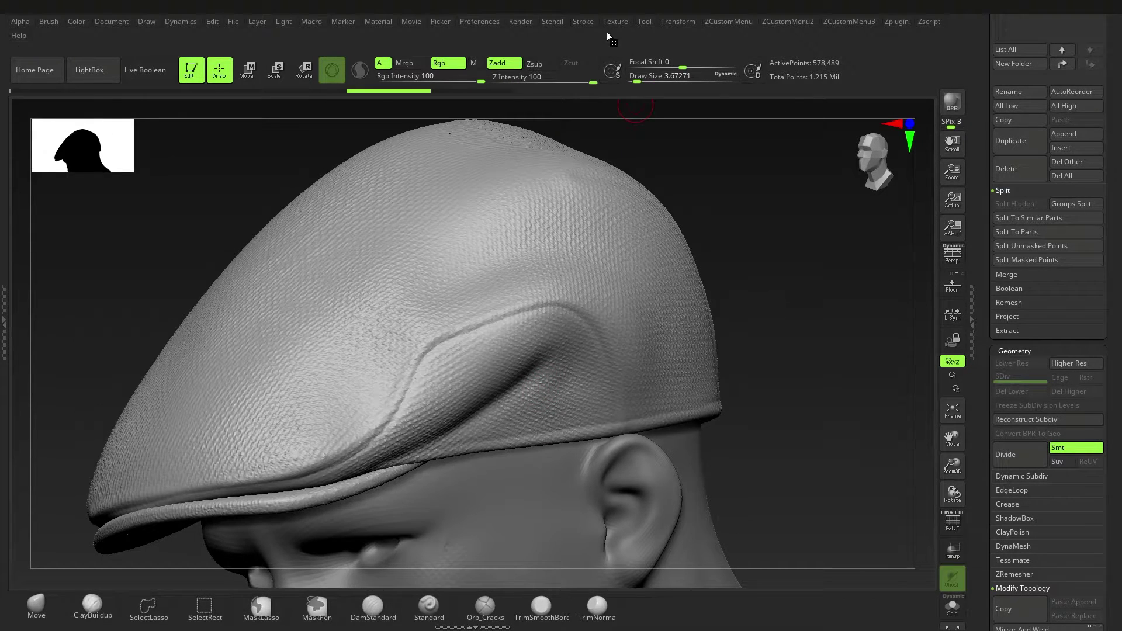
Set CurveStep to 1.15 and draw a stitch curve along the arched part of the cap's side seam.
{"action": "left_click", "coordinate": [584, 22]}
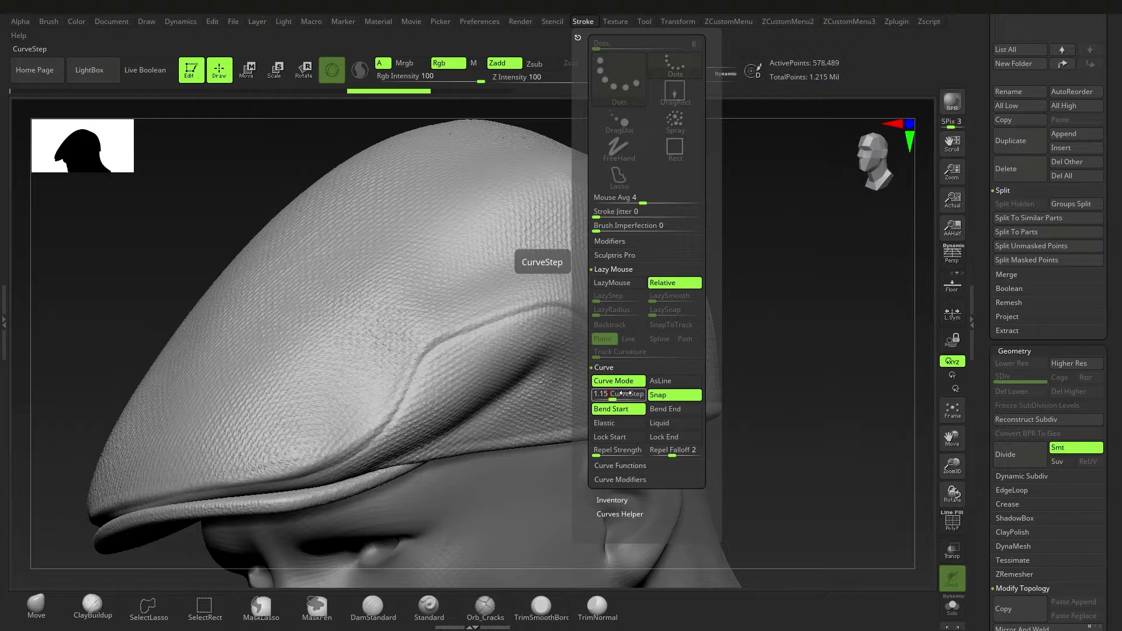
{"action": "right_click_drag", "start_coordinate": [416, 373], "coordinate": [415, 386], "text": "ctrl"}
{"action": "left_click_drag", "start_coordinate": [407, 389], "coordinate": [486, 320]}
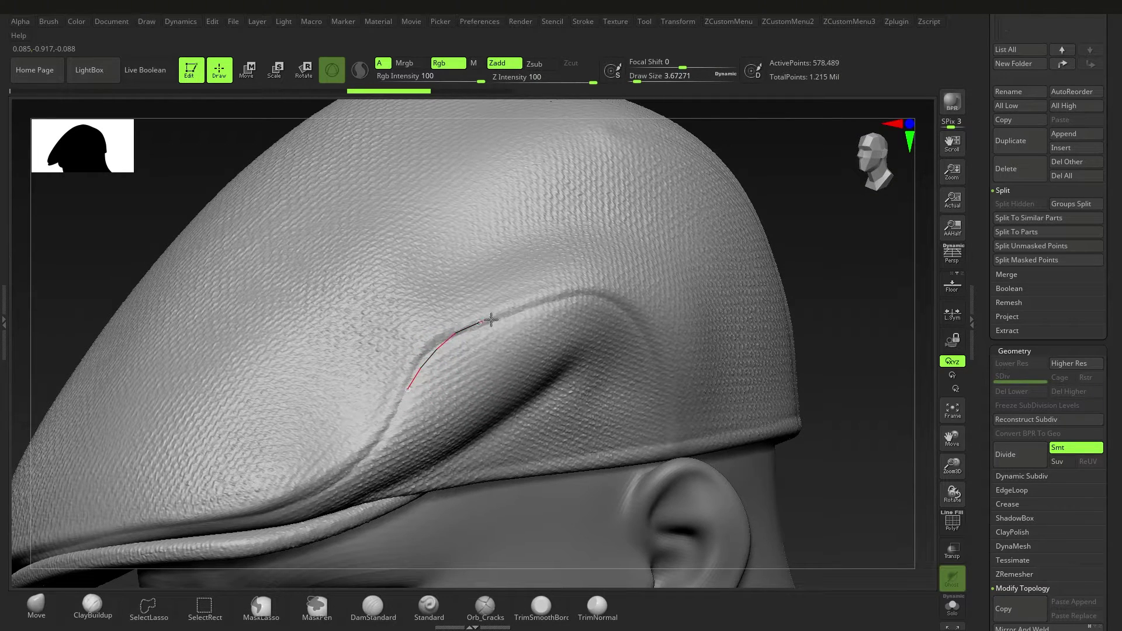
{"action": "left_click_drag", "start_coordinate": [618, 308], "coordinate": [652, 341]}
{"action": "mouse_move", "coordinate": [520, 371]}
{"action": "right_mouse_down"}
{"action": "mouse_move", "coordinate": [494, 333]}
{"action": "mouse_move", "coordinate": [458, 327]}
{"action": "right_mouse_up"}
Adjust the middle of the stitch curve so that it follows the cap's side seam.
{"action": "left_click", "coordinate": [486, 367]}
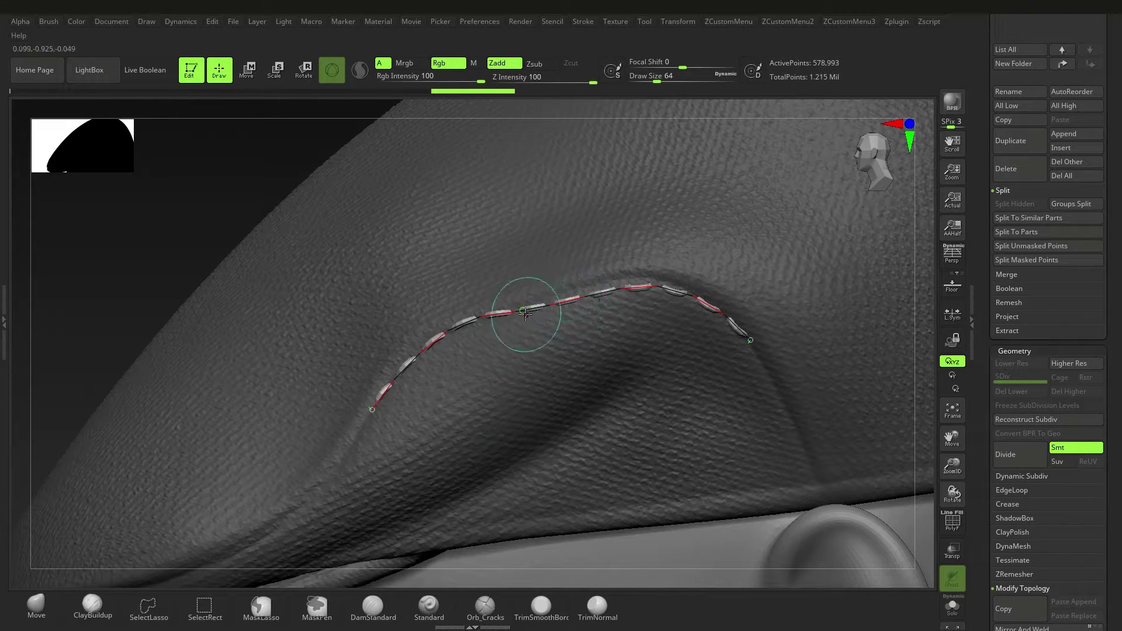
{"action": "left_click_drag", "start_coordinate": [490, 307], "coordinate": [564, 290]}
{"action": "left_click", "coordinate": [579, 295]}
{"action": "mouse_move", "coordinate": [577, 295]}
{"action": "right_mouse_down"}
{"action": "mouse_move", "coordinate": [568, 323]}
{"action": "mouse_move", "coordinate": [563, 292]}
{"action": "right_mouse_up"}
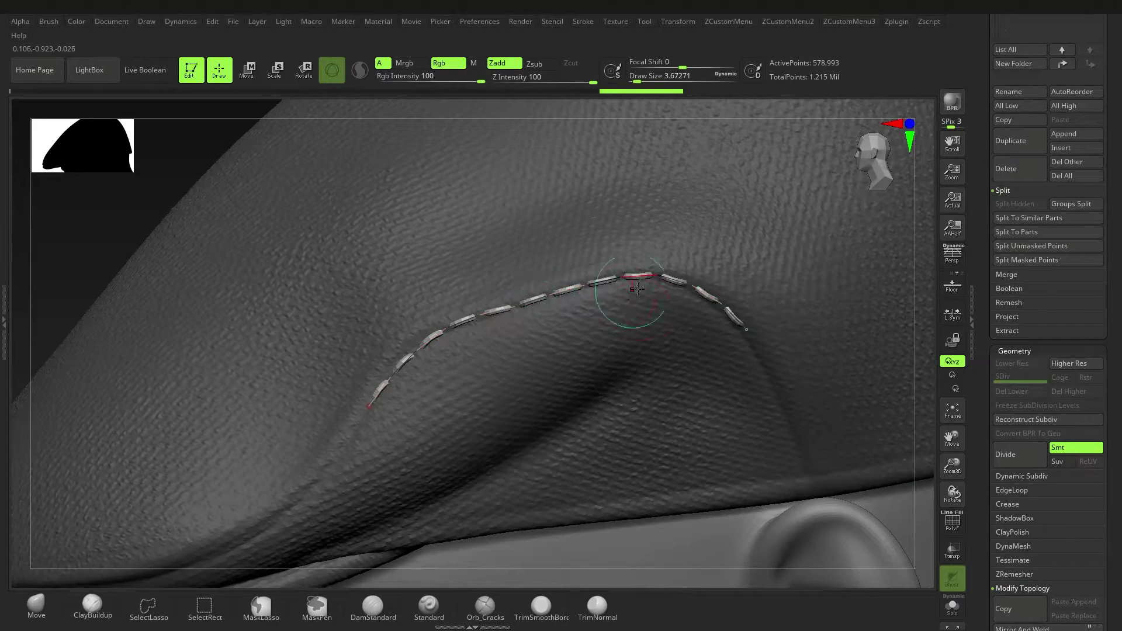
Try extending the stitch curve along the seam from its rear and front ends, and undo each extension.
{"action": "left_click_drag", "start_coordinate": [748, 330], "coordinate": [814, 436]}
{"action": "key", "text": "ctrl+z"}
{"action": "left_click_drag", "start_coordinate": [371, 408], "coordinate": [343, 446]}
{"action": "key", "text": "ctrl+z"}
Try extending the stitch curve from its front end towards the brim, and undo the extension.
{"action": "right_click_drag", "start_coordinate": [402, 395], "coordinate": [533, 331], "text": "alt"}
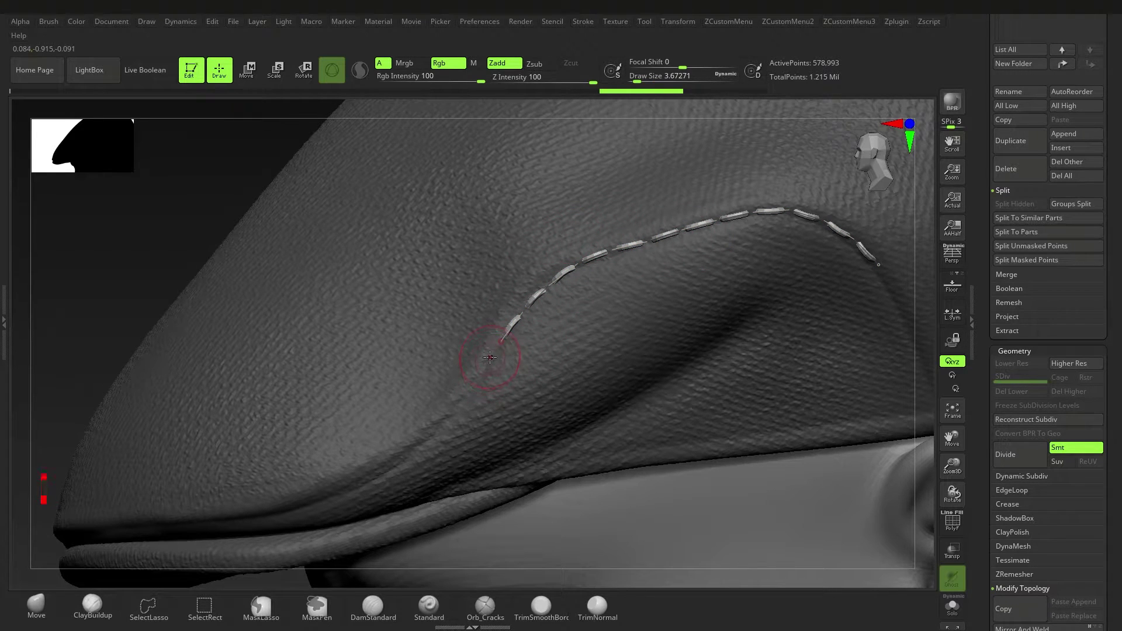
{"action": "left_click_drag", "start_coordinate": [458, 412], "coordinate": [345, 485]}
{"action": "right_click_drag", "start_coordinate": [429, 418], "coordinate": [588, 250]}
{"action": "right_click_drag", "start_coordinate": [489, 266], "coordinate": [548, 344], "text": "ctrl"}
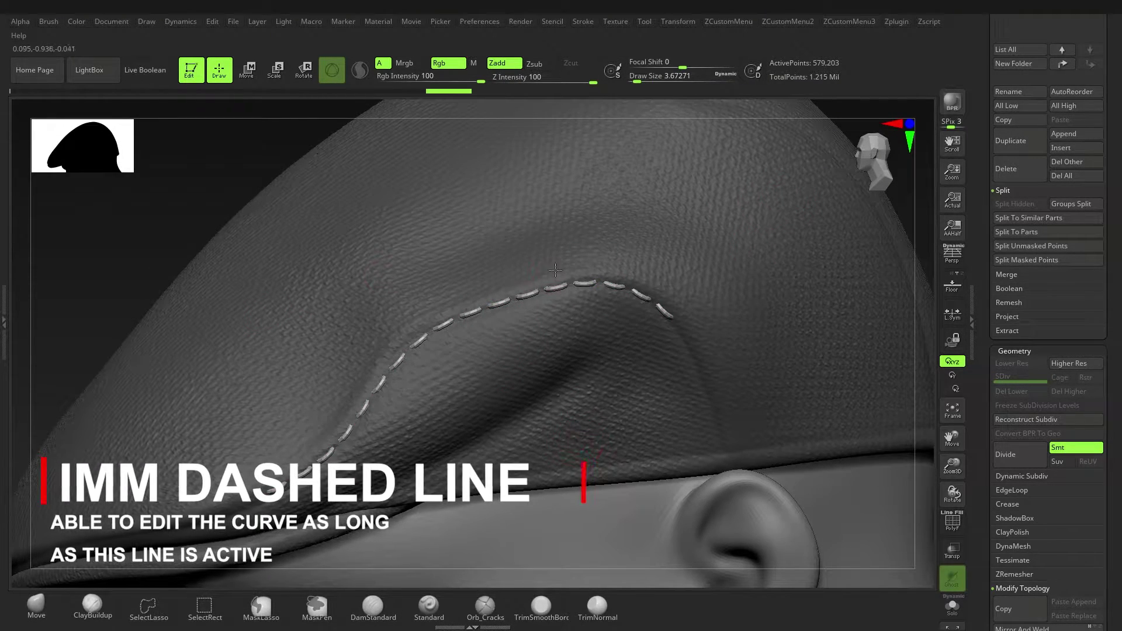
{"action": "key", "text": "ctrl+z"}
{"action": "key", "text": "ctrl+z"}
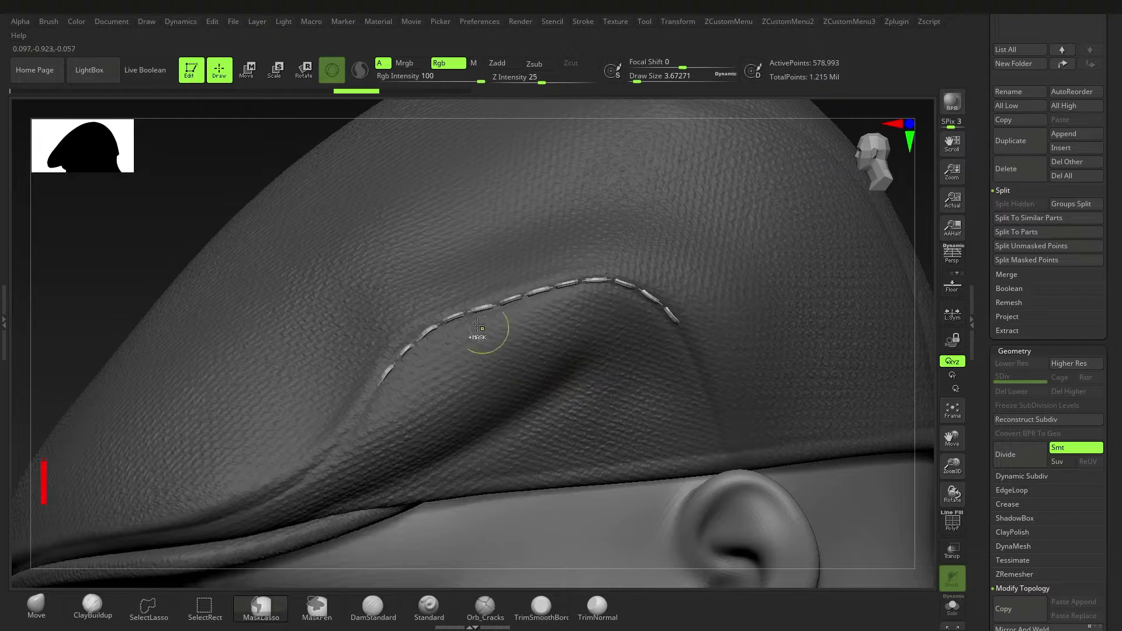
Reduce the Draw Size and update the stitches along the active curve to the smaller size.
{"action": "key", "text": "s"}
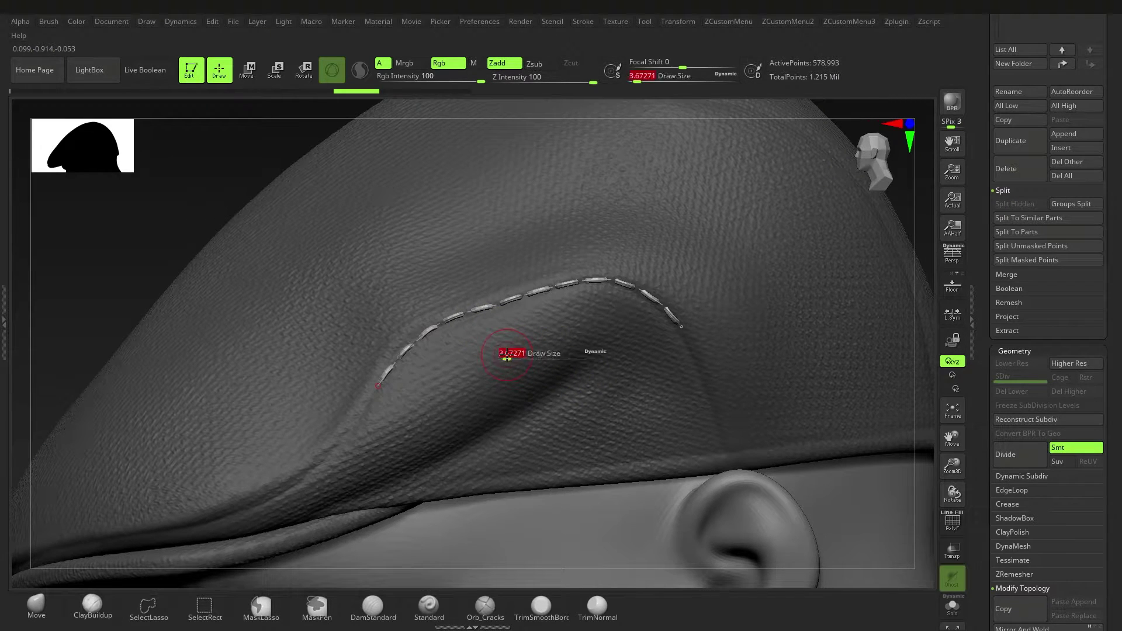
{"action": "left_click_drag", "start_coordinate": [505, 354], "coordinate": [526, 355]}
{"action": "left_click", "coordinate": [510, 301]}
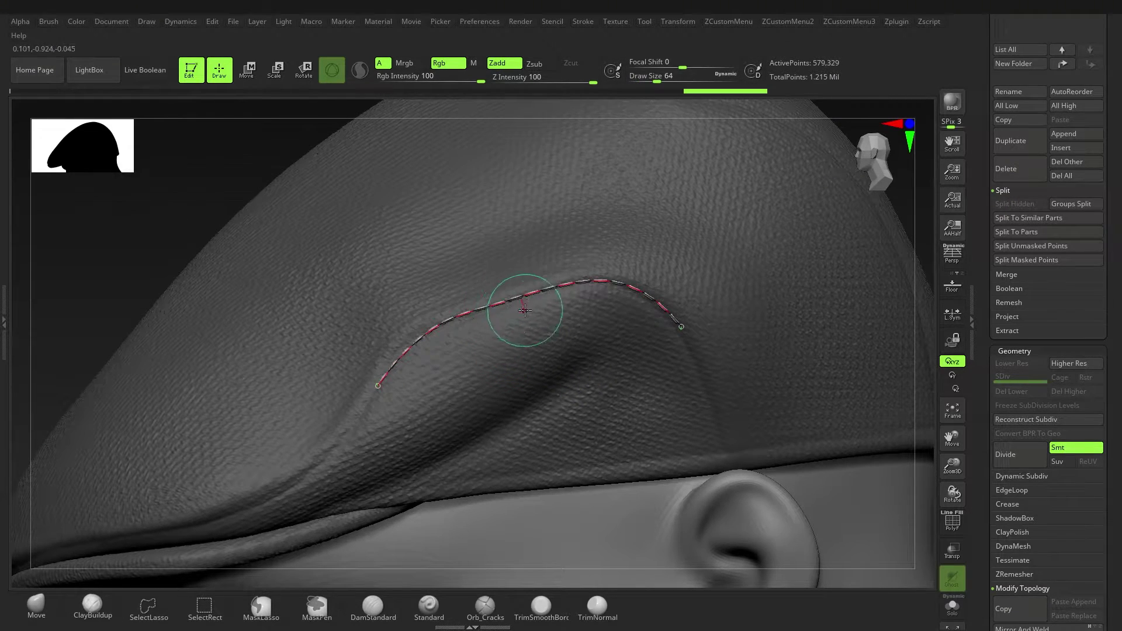
{"action": "right_click_drag", "start_coordinate": [441, 310], "coordinate": [467, 328], "text": "ctrl"}
Set the Draw Size to 4.99256 and update the stitches along the curve to the larger size.
{"action": "scroll", "coordinate": [468, 329], "scroll_direction": "down", "scroll_amount": 3}
{"action": "key", "text": "s"}
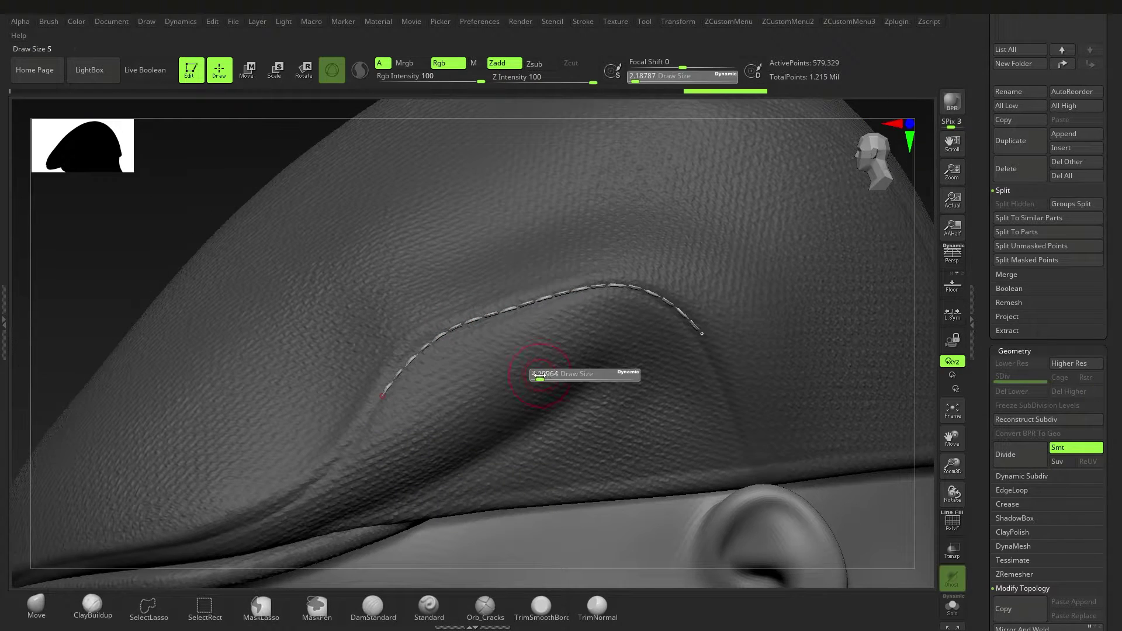
{"action": "left_click", "coordinate": [554, 301]}
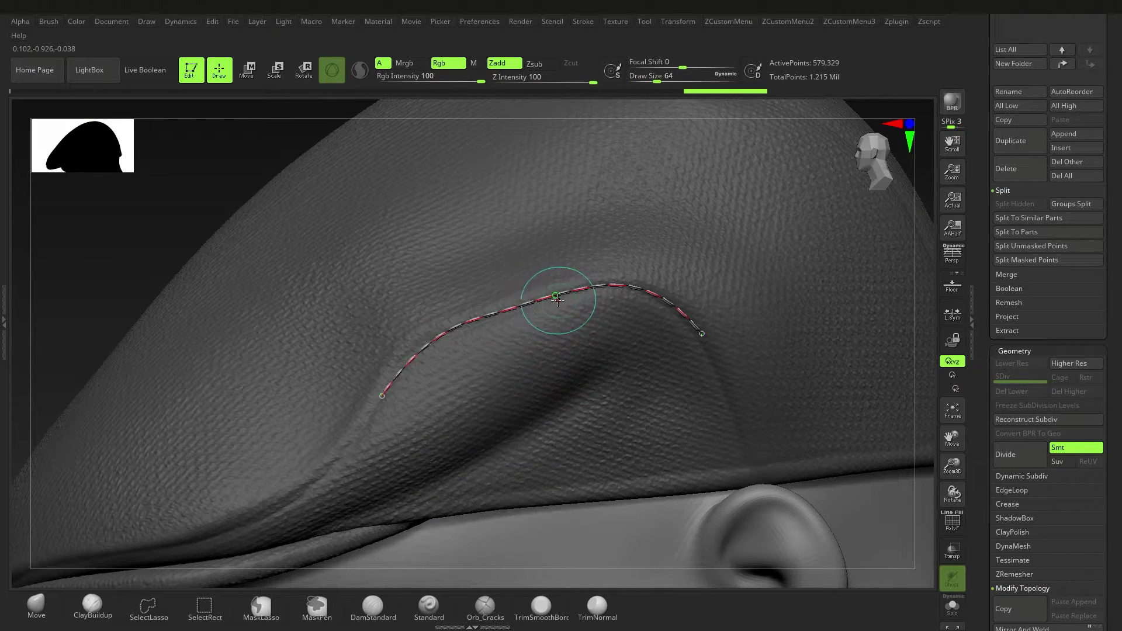
{"action": "left_click_drag", "start_coordinate": [502, 310], "coordinate": [580, 321]}
{"action": "key", "text": "ctrl+z"}
{"action": "key", "text": "ctrl+z"}
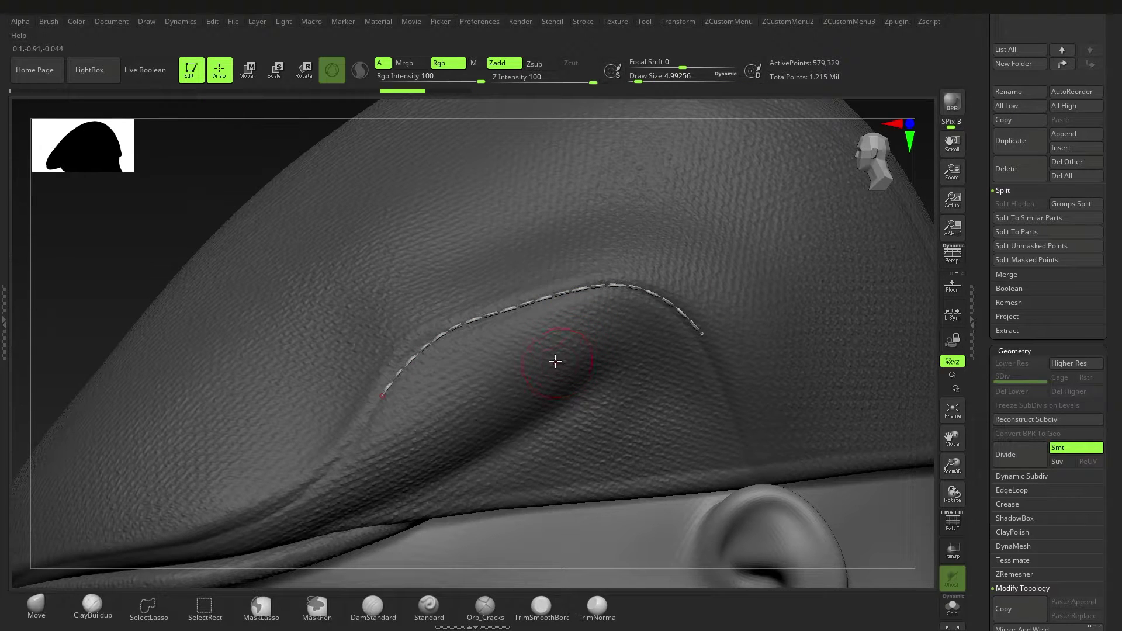
{"action": "left_click", "coordinate": [528, 305]}
{"action": "mouse_move", "coordinate": [473, 357]}
{"action": "right_mouse_down"}
{"action": "mouse_move", "coordinate": [476, 345]}
{"action": "mouse_move", "coordinate": [499, 356]}
{"action": "right_mouse_up"}
Set the Draw Size to 2.61682 and update the stitches along the curve.
{"action": "key", "text": "s"}
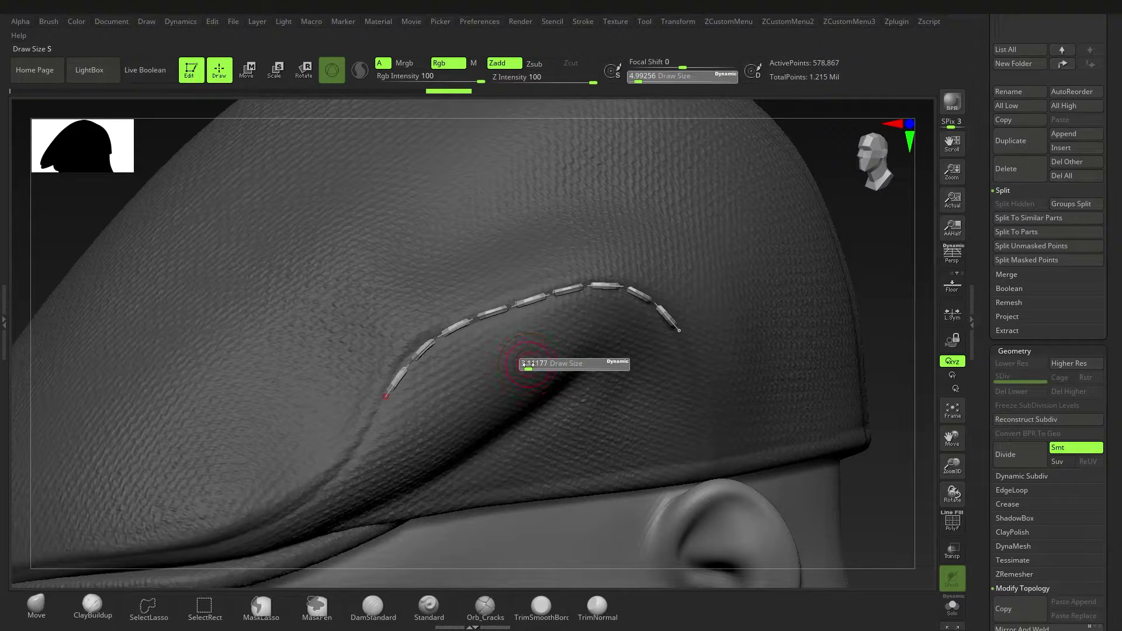
{"action": "left_click", "coordinate": [529, 364]}
{"action": "key", "text": "s"}
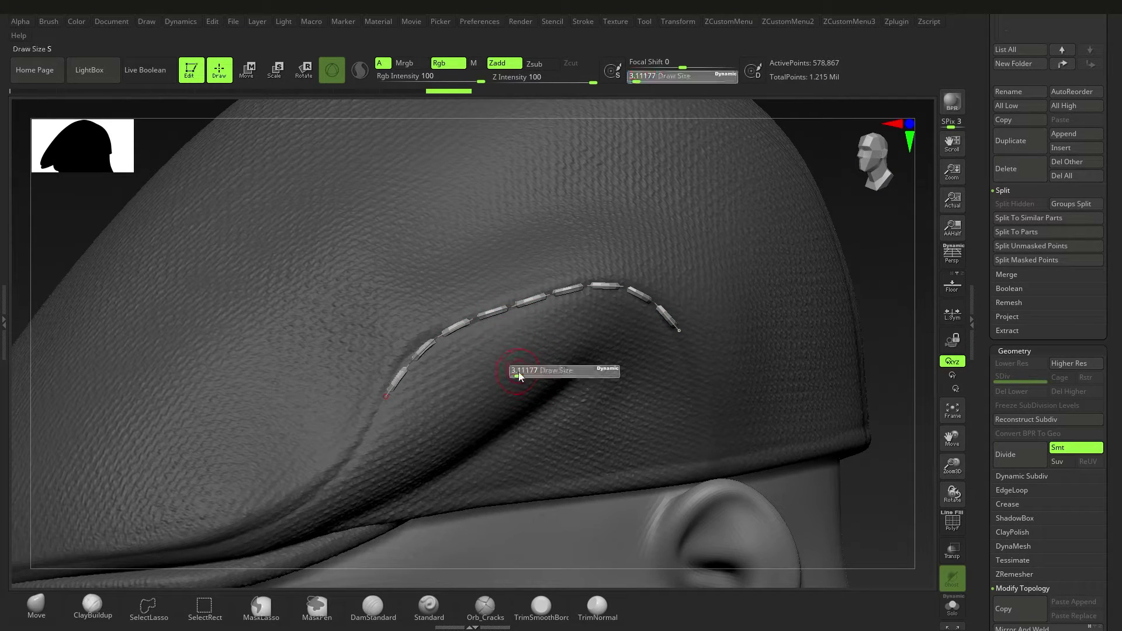
{"action": "left_click", "coordinate": [517, 372]}
{"action": "left_click", "coordinate": [490, 322]}
{"action": "mouse_move", "coordinate": [491, 325]}
{"action": "right_mouse_down"}
{"action": "mouse_move", "coordinate": [456, 368]}
{"action": "mouse_move", "coordinate": [481, 401]}
{"action": "mouse_move", "coordinate": [479, 377]}
{"action": "right_mouse_up"}
Set the Draw Size to 2.18787 and rebuild the seam's stitches at that size.
{"action": "key", "text": "s"}
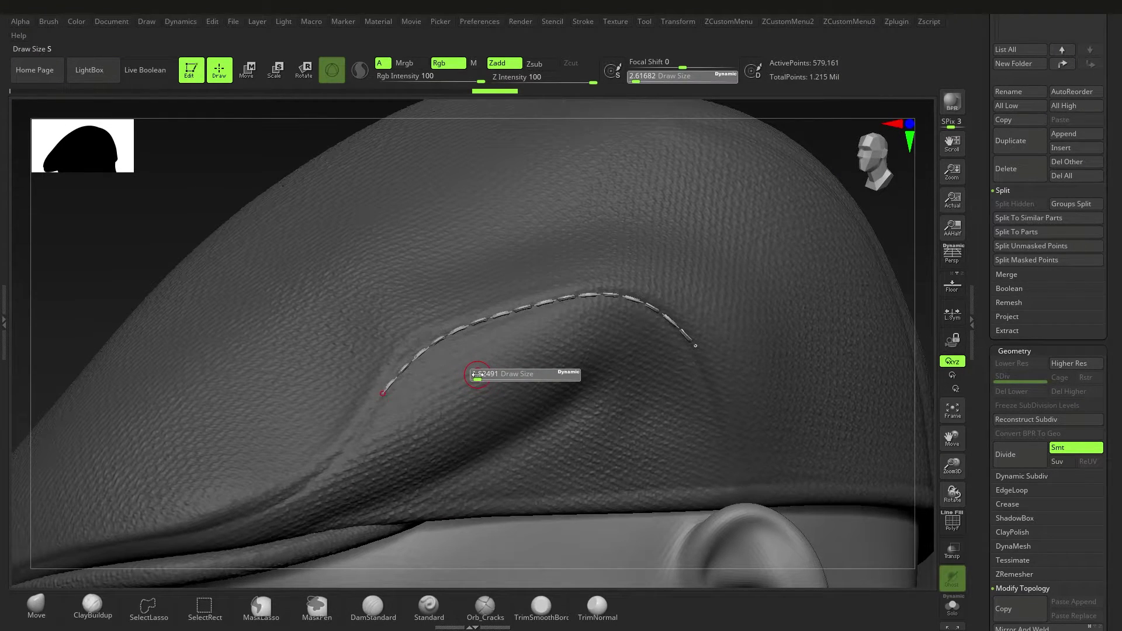
{"action": "left_click_drag", "start_coordinate": [477, 374], "coordinate": [478, 374]}
{"action": "left_click", "coordinate": [471, 324]}
{"action": "mouse_move", "coordinate": [420, 410]}
{"action": "right_mouse_down", "text": "alt"}
{"action": "mouse_move", "coordinate": [483, 369]}
{"action": "mouse_move", "coordinate": [480, 342]}
{"action": "mouse_move", "coordinate": [507, 304]}
{"action": "mouse_move", "coordinate": [478, 327]}
{"action": "right_mouse_up", "text": "alt"}
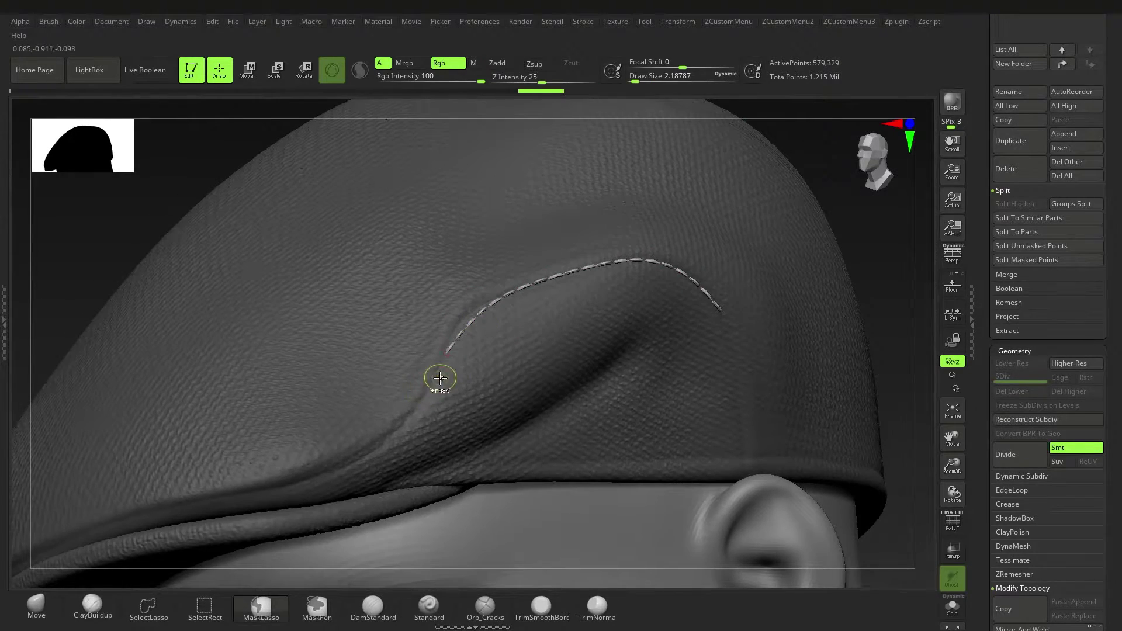
Extend the stitch curve from its front end along the side seam to the front of the cap.
{"action": "right_click_drag", "start_coordinate": [440, 377], "coordinate": [442, 356], "text": "ctrl"}
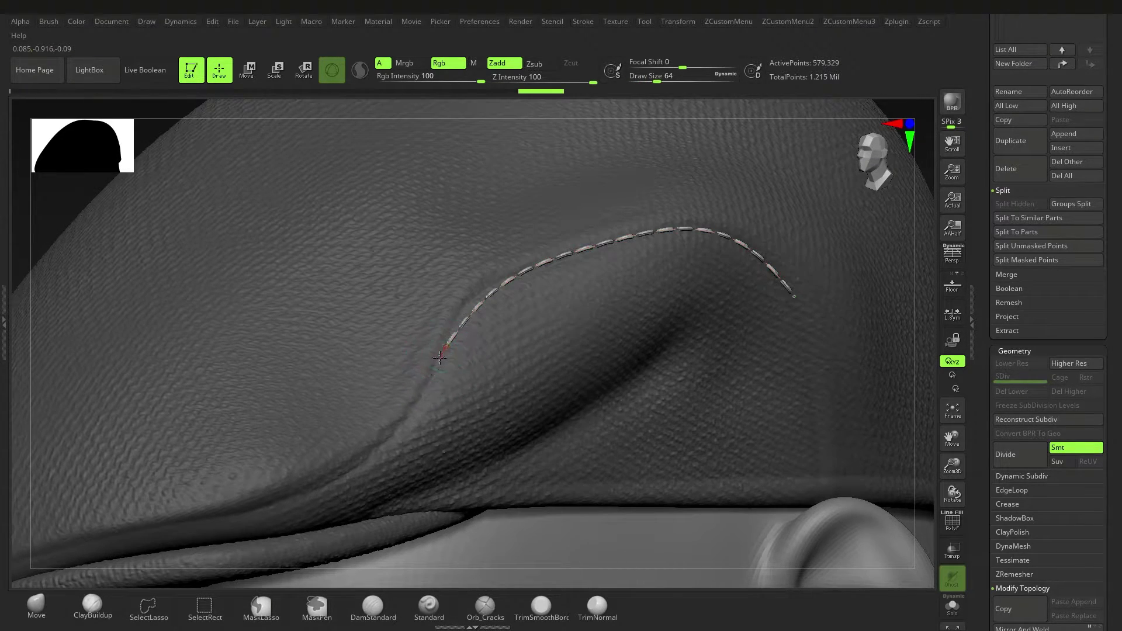
{"action": "right_click_drag", "start_coordinate": [337, 449], "coordinate": [345, 403], "text": "ctrl"}
{"action": "right_click_drag", "start_coordinate": [503, 406], "coordinate": [446, 404]}
{"action": "right_click_drag", "start_coordinate": [555, 330], "coordinate": [451, 336], "text": "ctrl"}
{"action": "right_click_drag", "start_coordinate": [538, 380], "coordinate": [519, 400]}
{"action": "key", "text": "space"}
{"action": "key", "text": "s"}
Turn on LazyMouse for the stitch brush and set the LazyRadius to 20.
{"action": "left_click", "coordinate": [583, 22]}
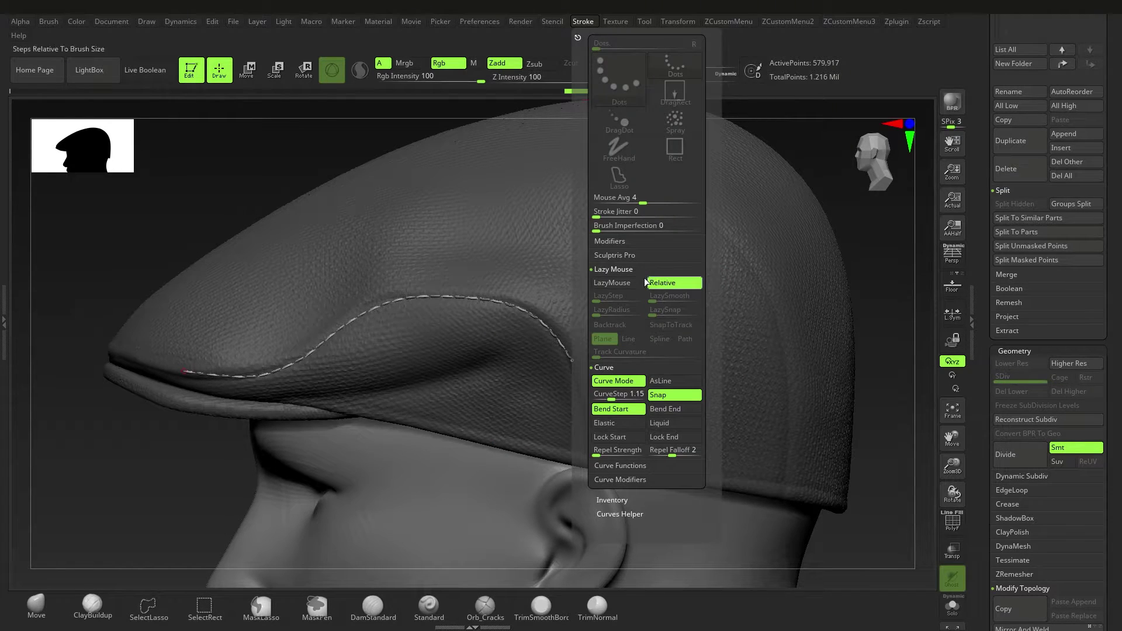
{"action": "key", "text": "l"}
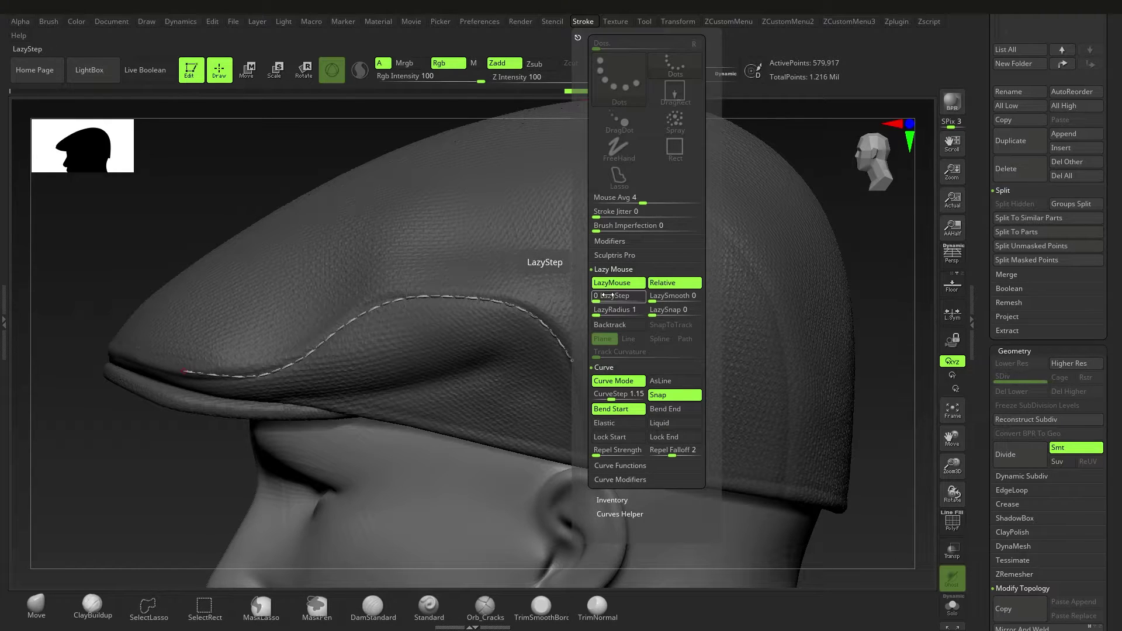
{"action": "left_click_drag", "start_coordinate": [599, 315], "coordinate": [625, 314]}
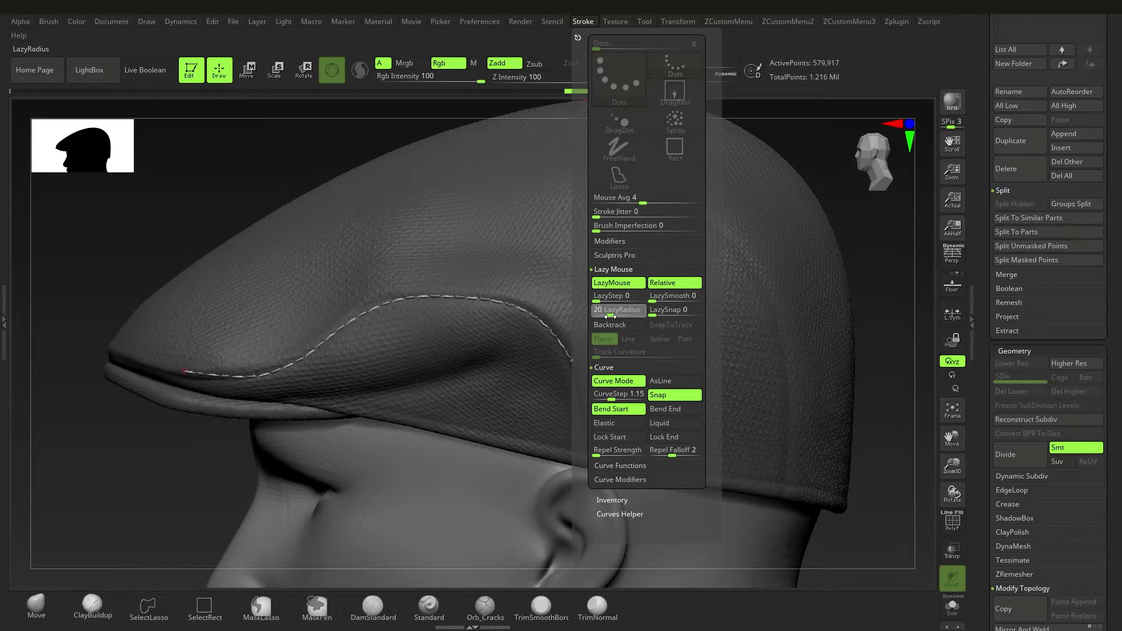
Try the smoothed stroke with a looping freehand curve across the cap's side panel and undo it.
{"action": "left_click_drag", "start_coordinate": [466, 234], "coordinate": [547, 233]}
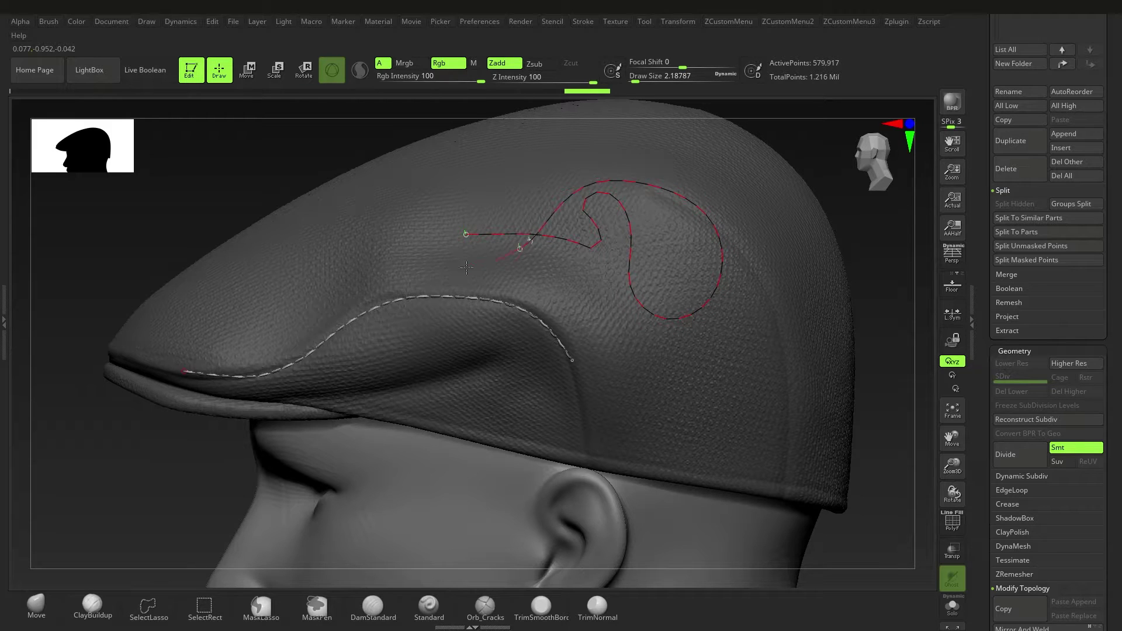
{"action": "key", "text": "ctrl+z"}
{"action": "key", "text": "ctrl+z"}
{"action": "key", "text": "ctrl+z"}
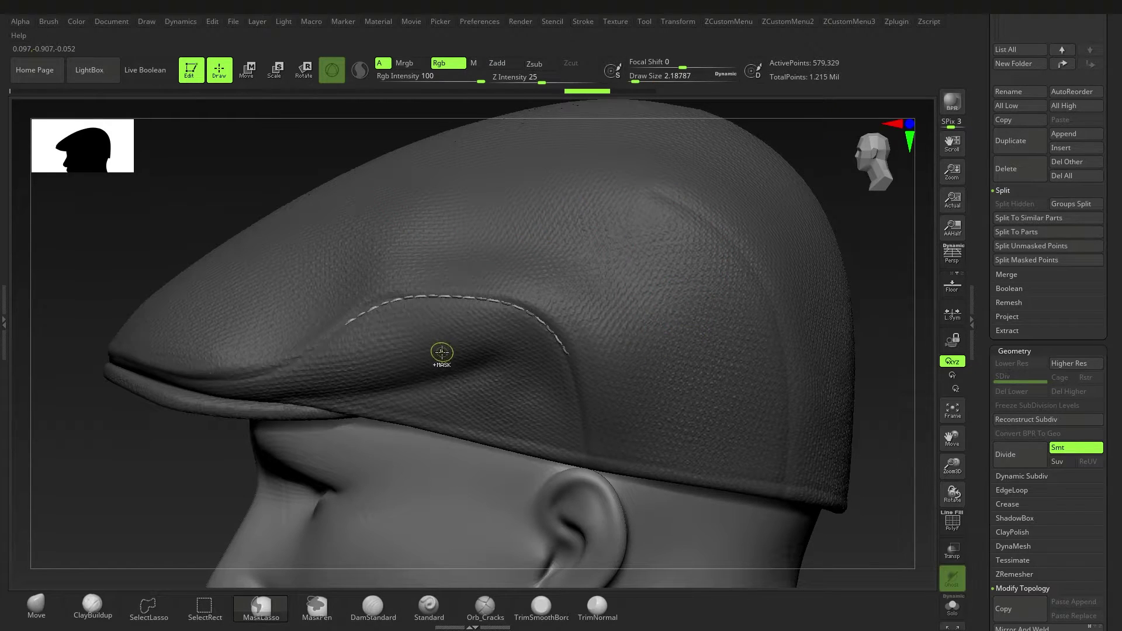
Undo the remaining earlier stitch strokes along the side seam back to the cap without stitches.
{"action": "key", "text": "ctrl+z"}
{"action": "key", "text": "ctrl+z"}
{"action": "key", "text": "ctrl+z"}
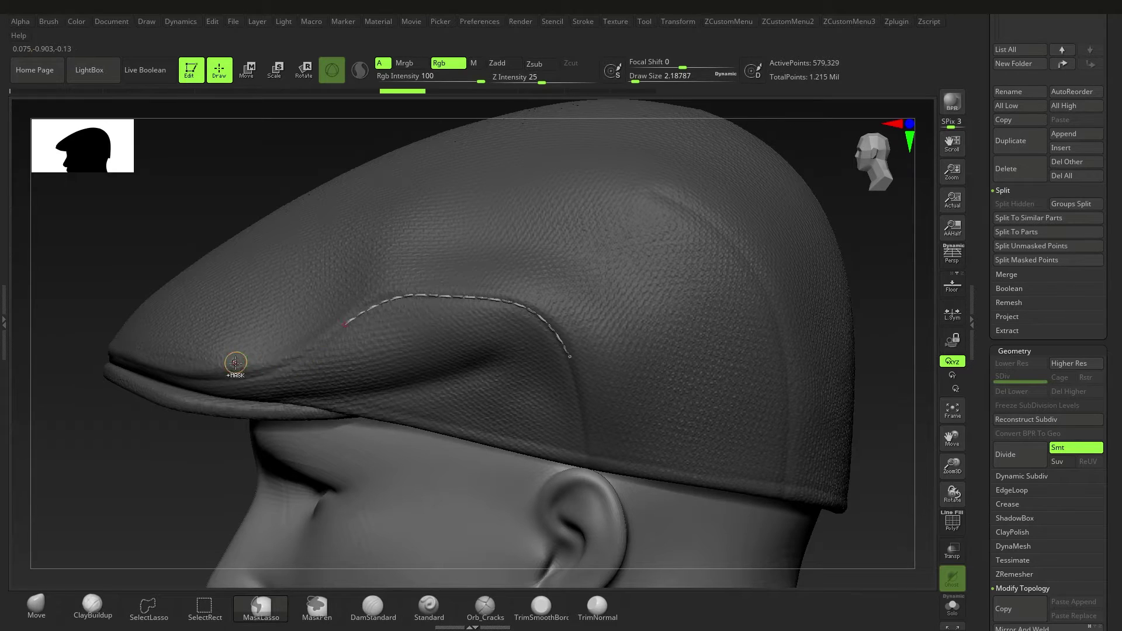
{"action": "key", "text": "ctrl+z"}
{"action": "key", "text": "ctrl+z"}
{"action": "key", "text": "ctrl+z"}
{"action": "key", "text": "ctrl+z"}
{"action": "key", "text": "ctrl+z"}
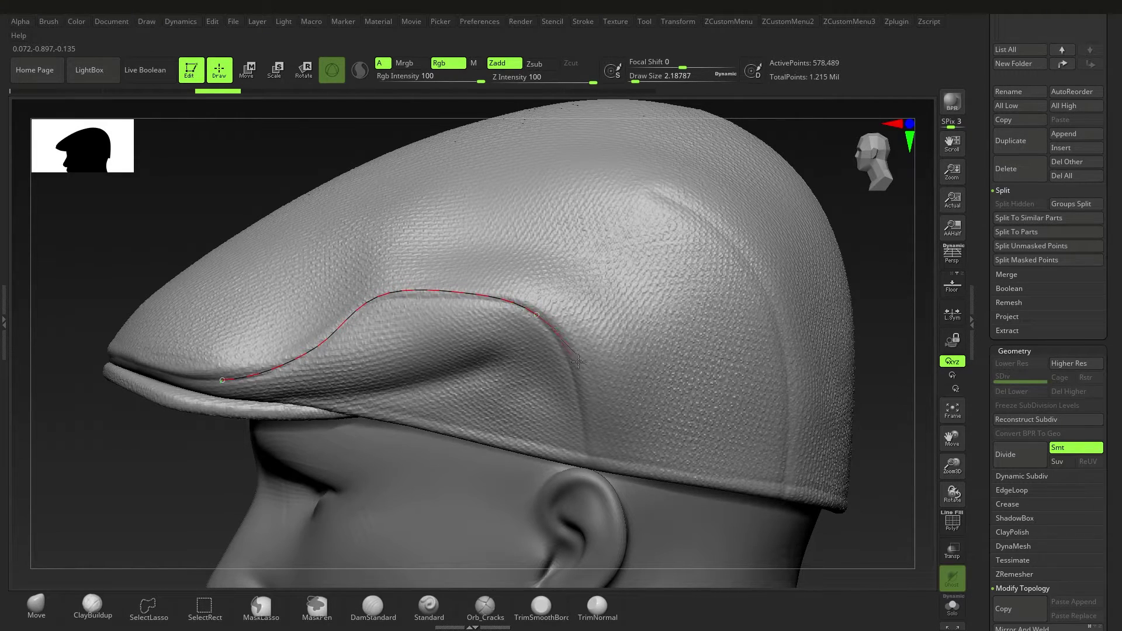
Draw one continuous curve along the side seam from the cap's front towards the ear and rebuild its stitches at Draw Size 2.18787.
{"action": "left_click", "coordinate": [583, 443]}
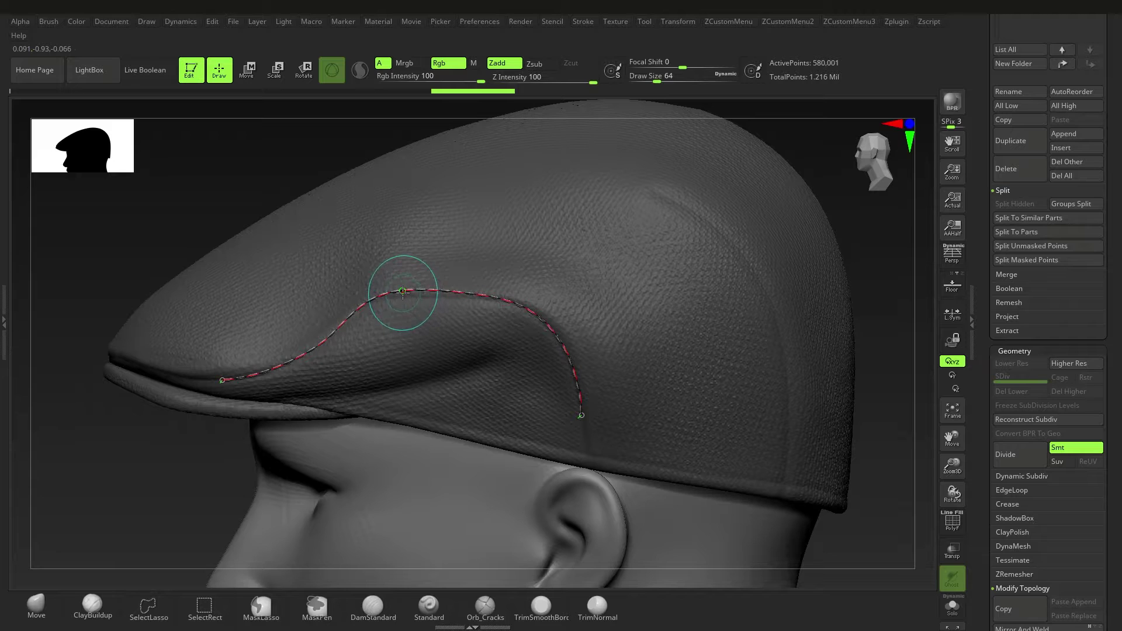
{"action": "left_click_drag", "start_coordinate": [402, 300], "coordinate": [400, 297]}
{"action": "mouse_move", "coordinate": [461, 325]}
{"action": "right_mouse_down"}
{"action": "mouse_move", "coordinate": [487, 280]}
{"action": "mouse_move", "coordinate": [500, 361]}
{"action": "right_mouse_up"}
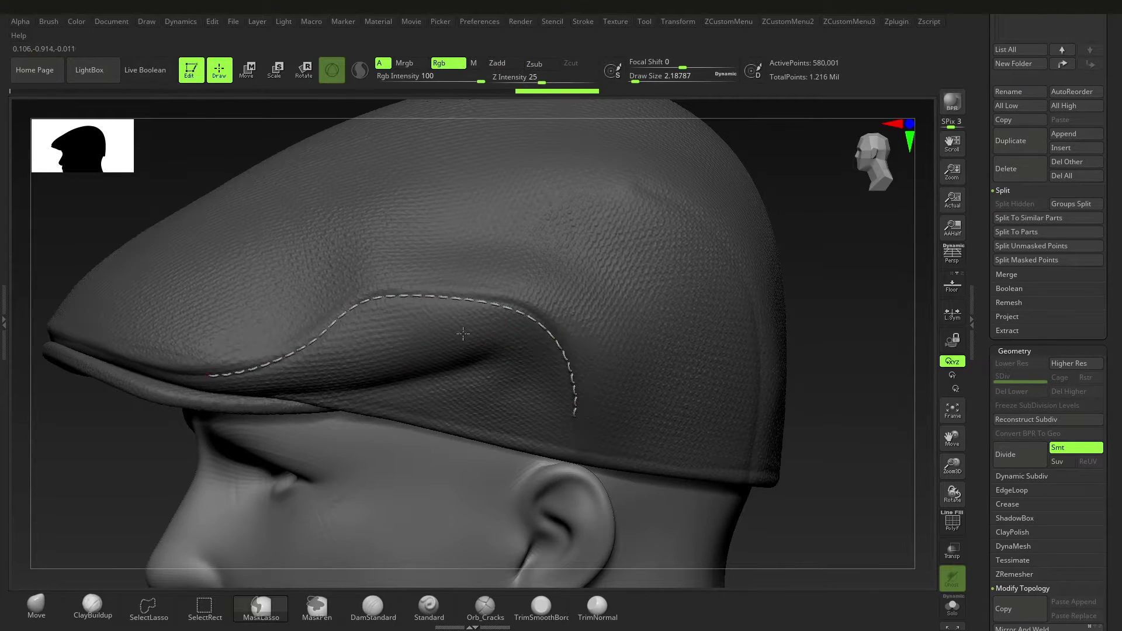
{"action": "right_click_drag", "start_coordinate": [546, 328], "coordinate": [388, 271], "text": "ctrl"}
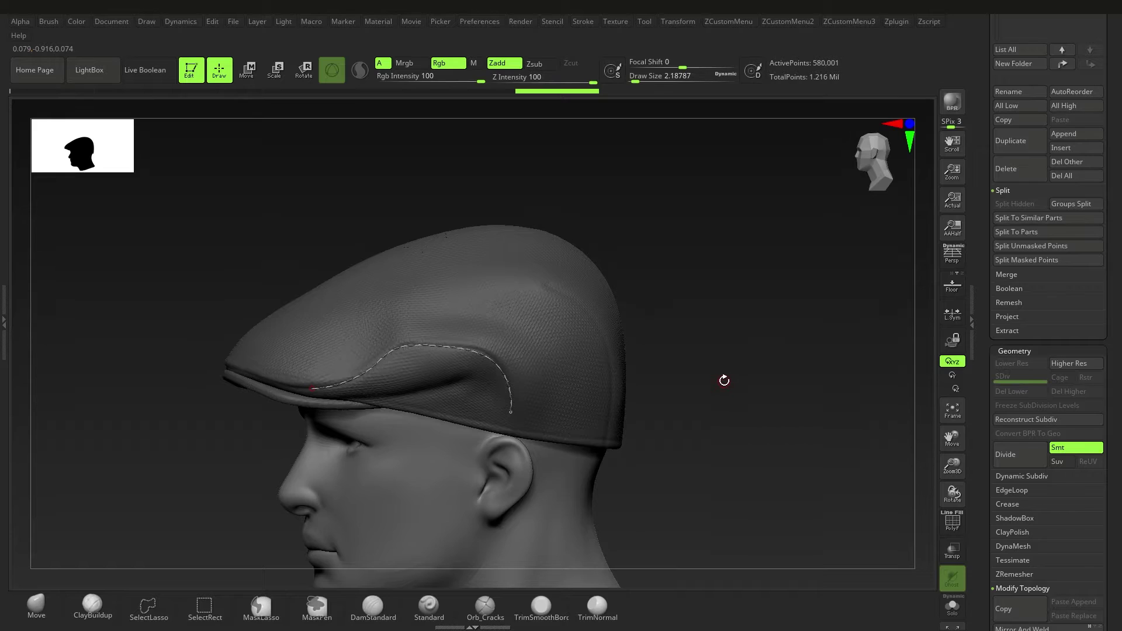
Browse the brush preset save dialog to ZBrush 2021's ZStartup\BrushPresets folder and examine the stored brushes.
{"action": "key", "text": "b"}
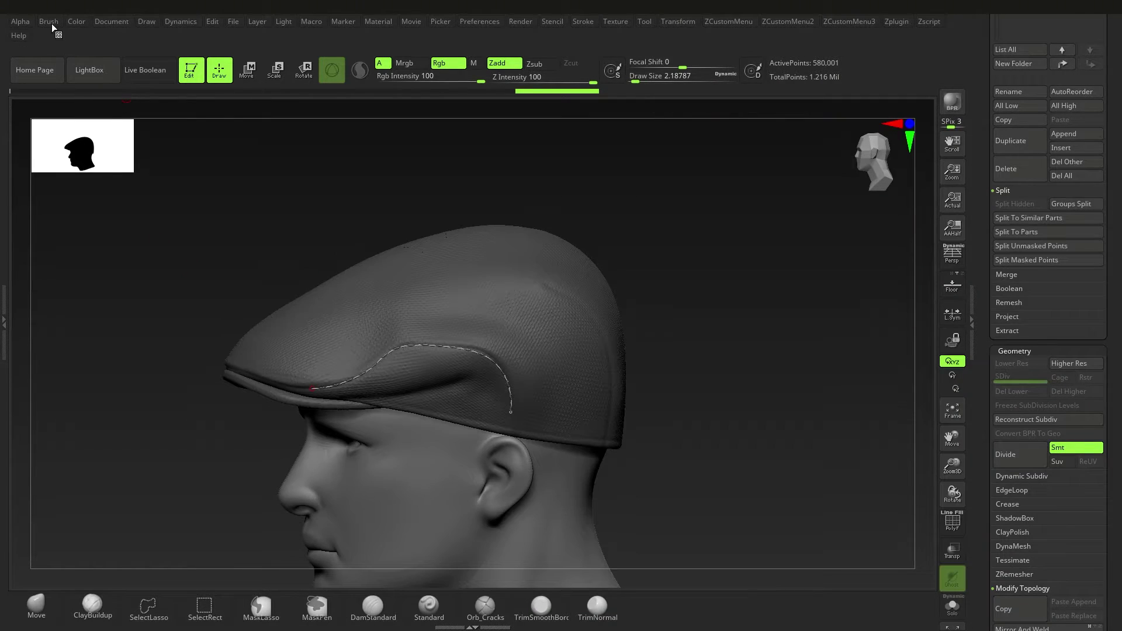
{"action": "left_click", "coordinate": [50, 22]}
{"action": "left_click", "coordinate": [122, 44]}
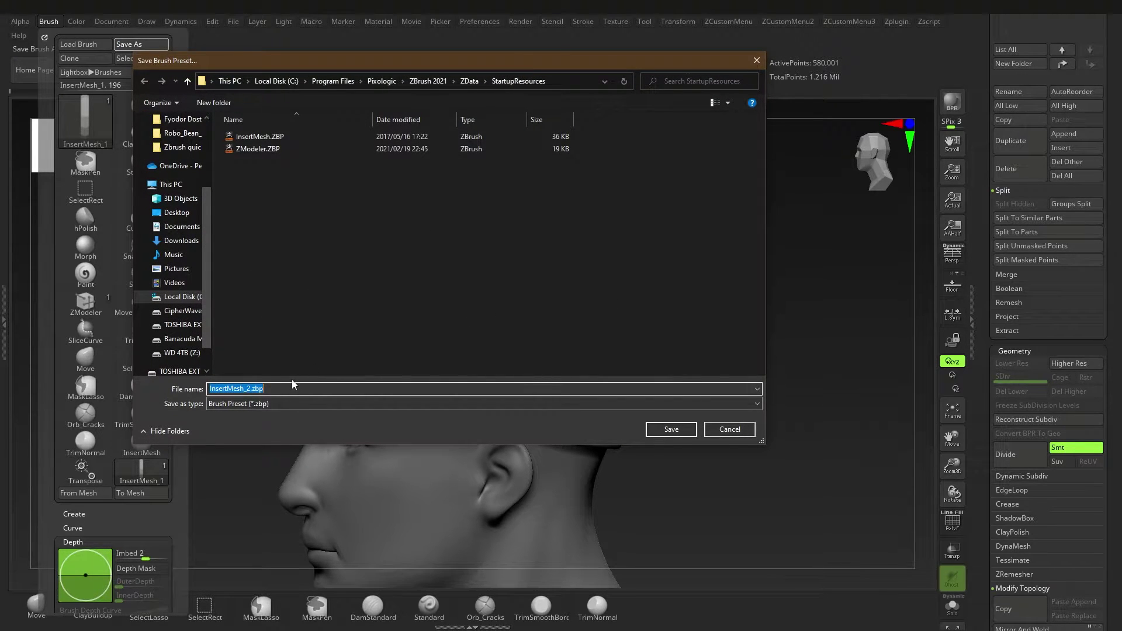
{"action": "type", "text": "St"}
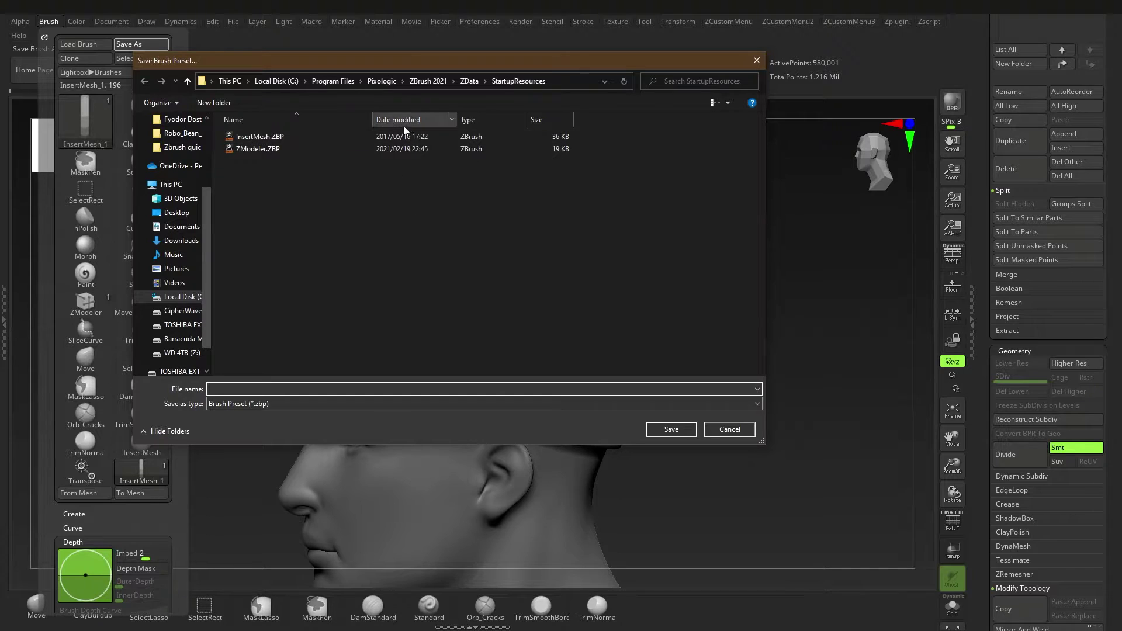
{"action": "left_click", "coordinate": [427, 82]}
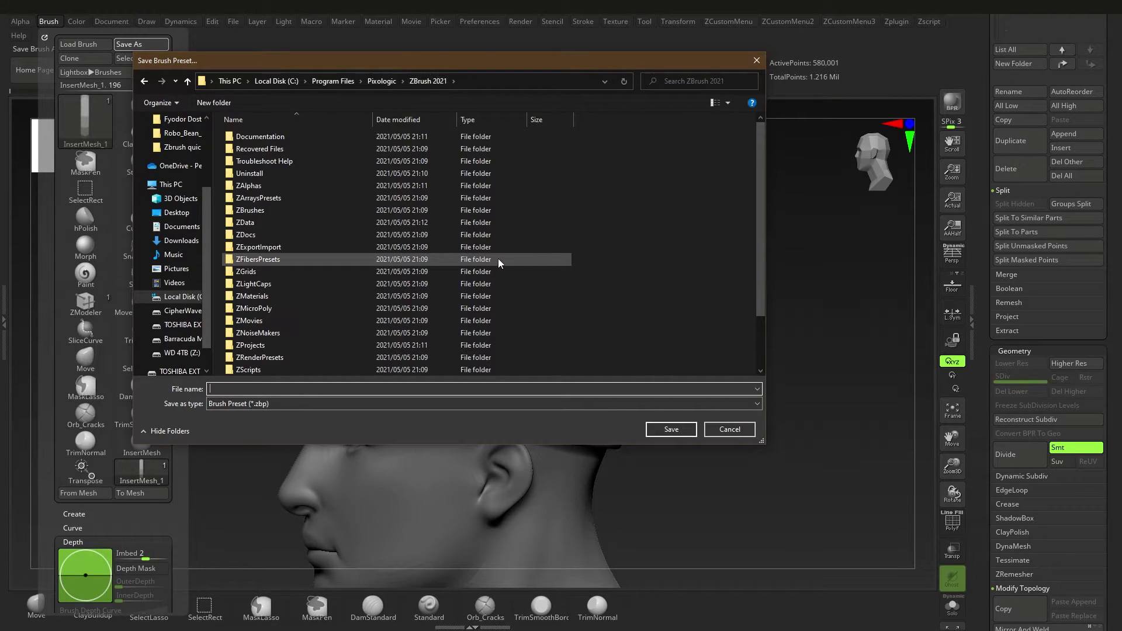
{"action": "scroll", "coordinate": [601, 269], "scroll_direction": "down", "scroll_amount": 5}
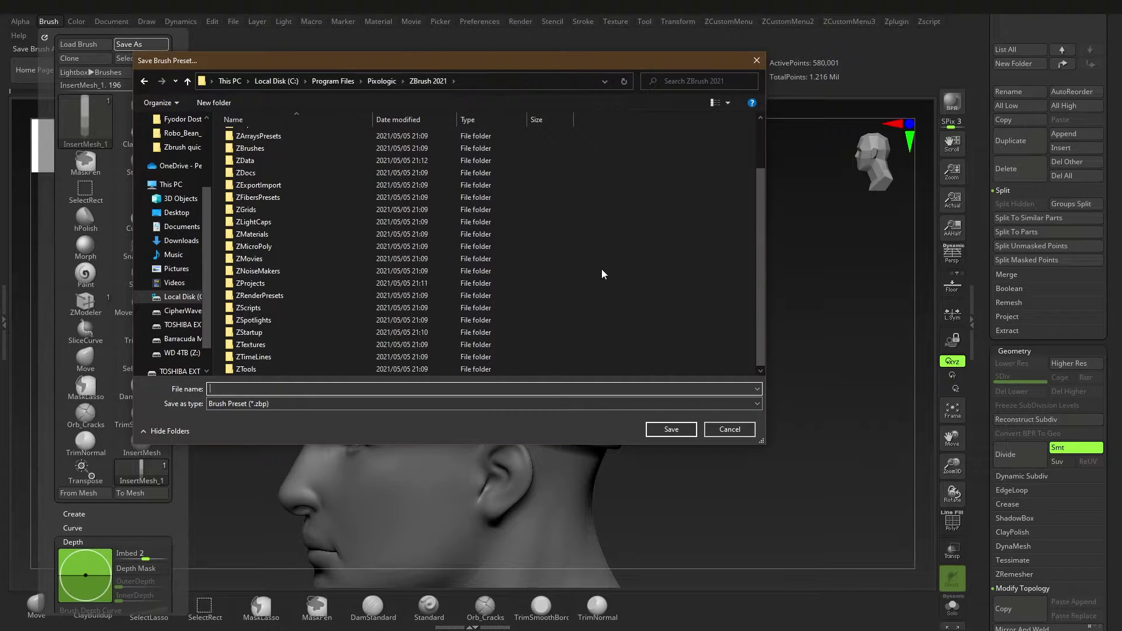
{"action": "double_click", "coordinate": [261, 332]}
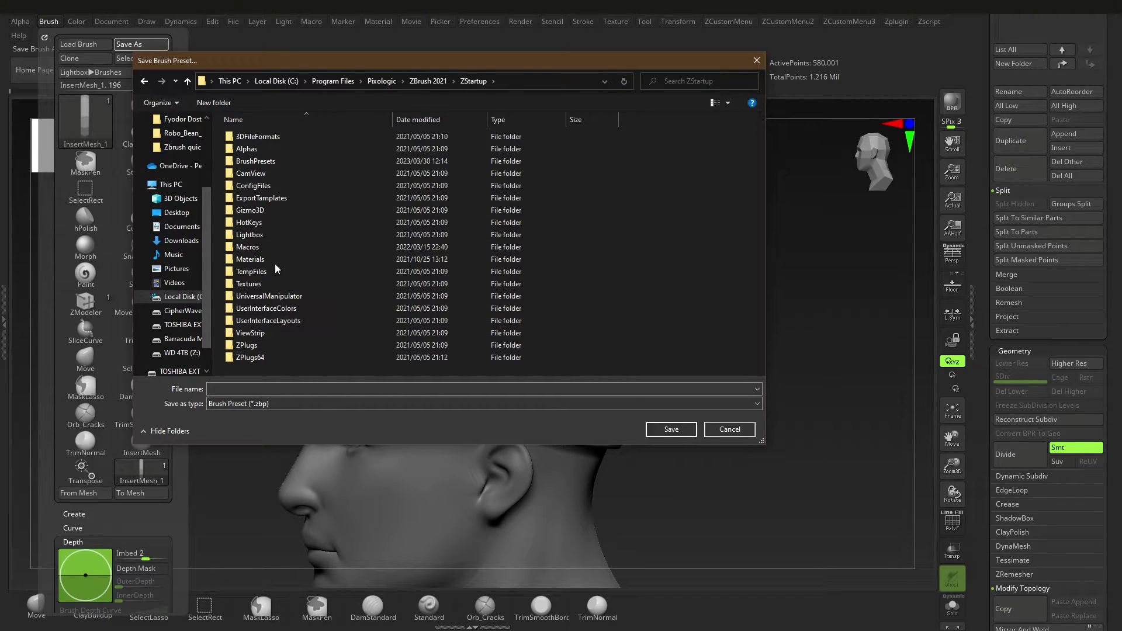
{"action": "double_click", "coordinate": [273, 162]}
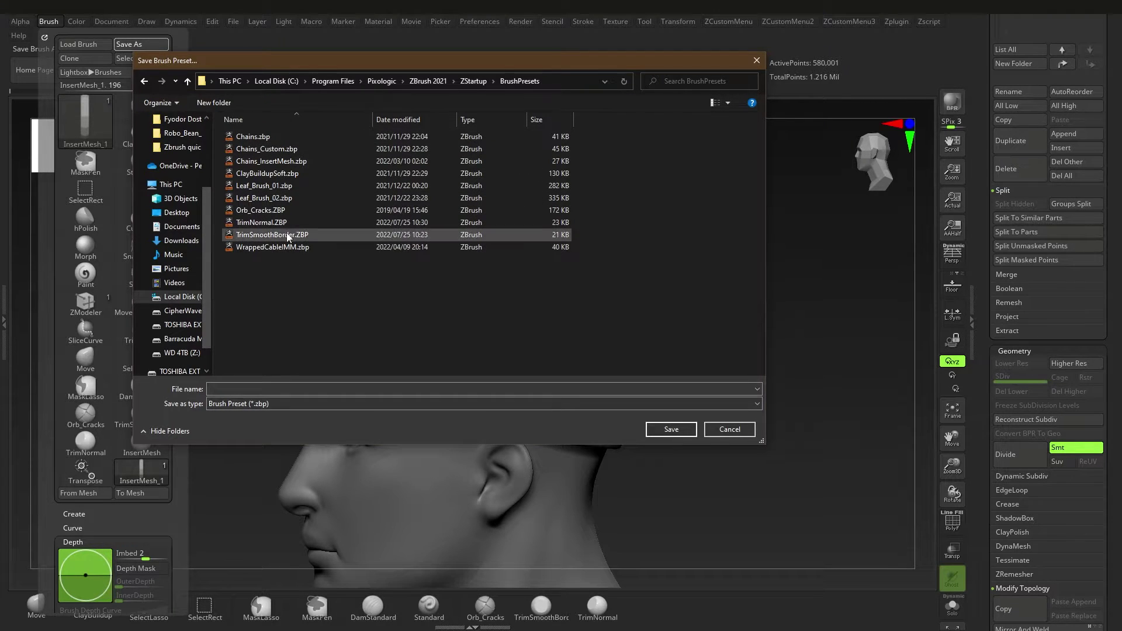
{"action": "left_click", "coordinate": [662, 428]}
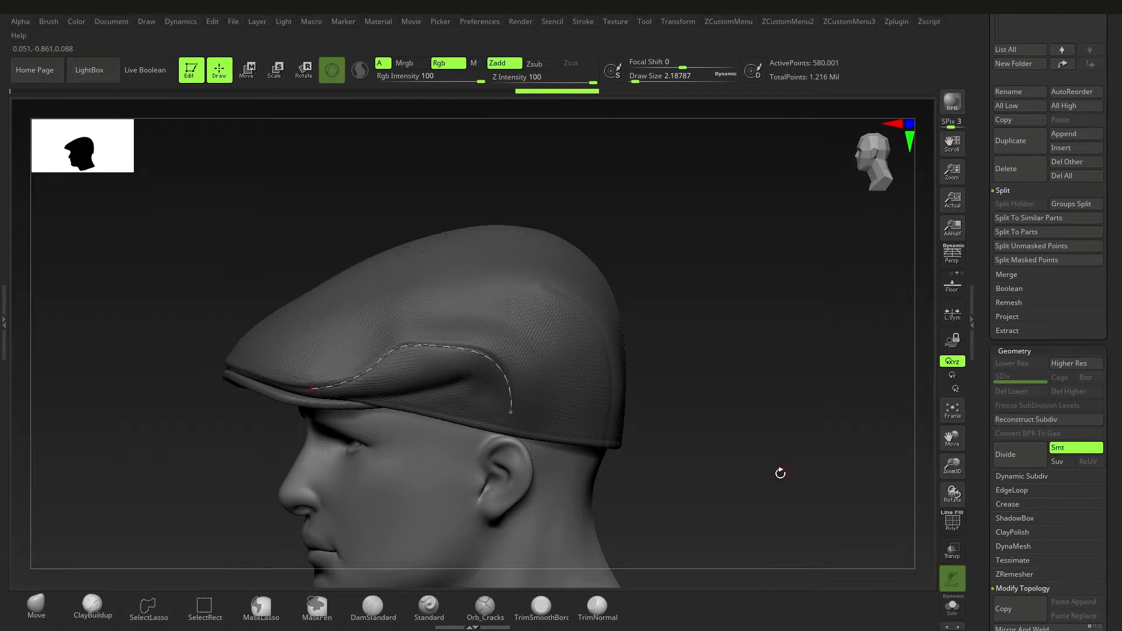
Select the custom InsertMesh_1 stitch brush from the brush library.
{"action": "key", "text": "b"}
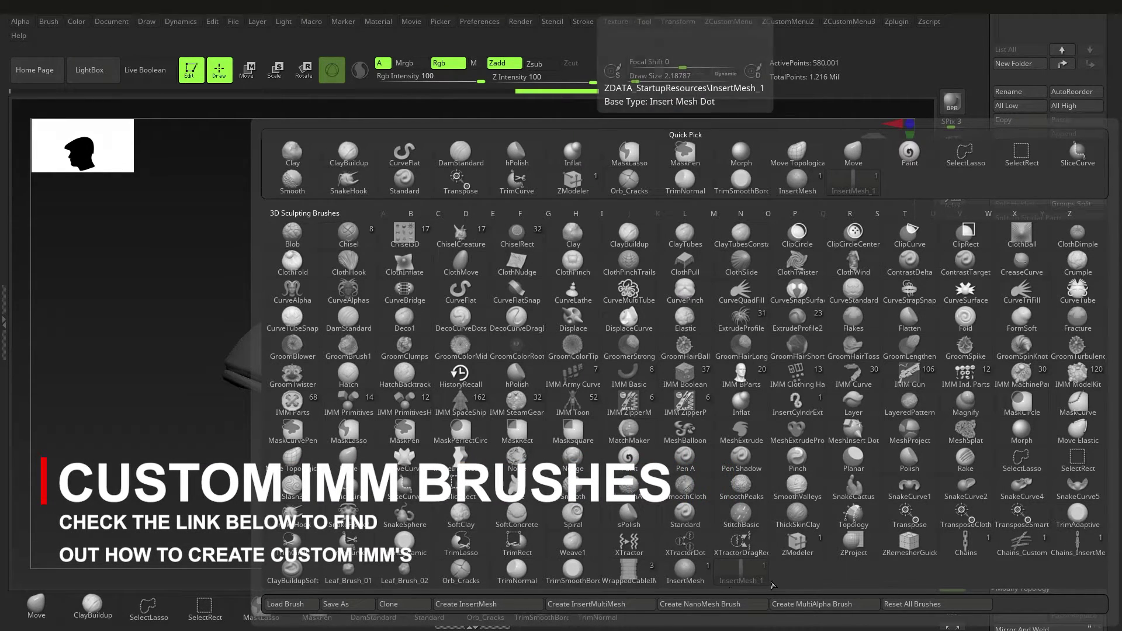
{"action": "left_click", "coordinate": [740, 579]}
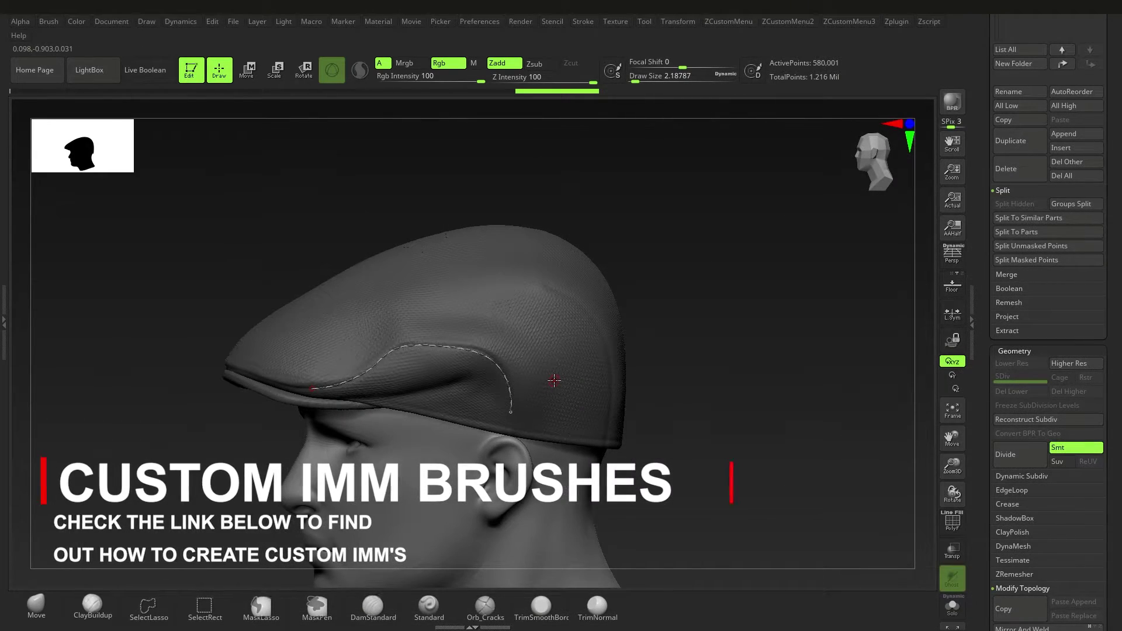
{"action": "key", "text": "b"}
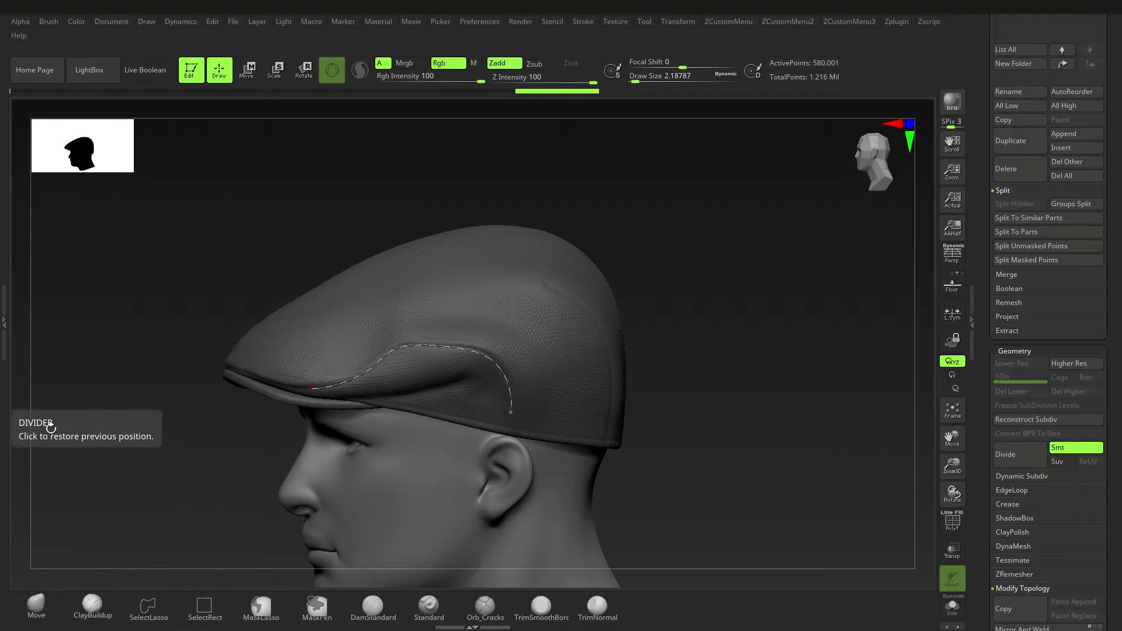
Switch the active tool to Sphere3D, convert it to a PolyMesh3D and frame it in the canvas.
{"action": "mouse_move", "coordinate": [575, 400]}
{"action": "right_mouse_down", "text": "alt"}
{"action": "mouse_move", "coordinate": [569, 431]}
{"action": "mouse_move", "coordinate": [523, 407]}
{"action": "right_mouse_up", "text": "alt"}
{"action": "left_click_drag", "start_coordinate": [1114, 234], "coordinate": [1116, 354]}
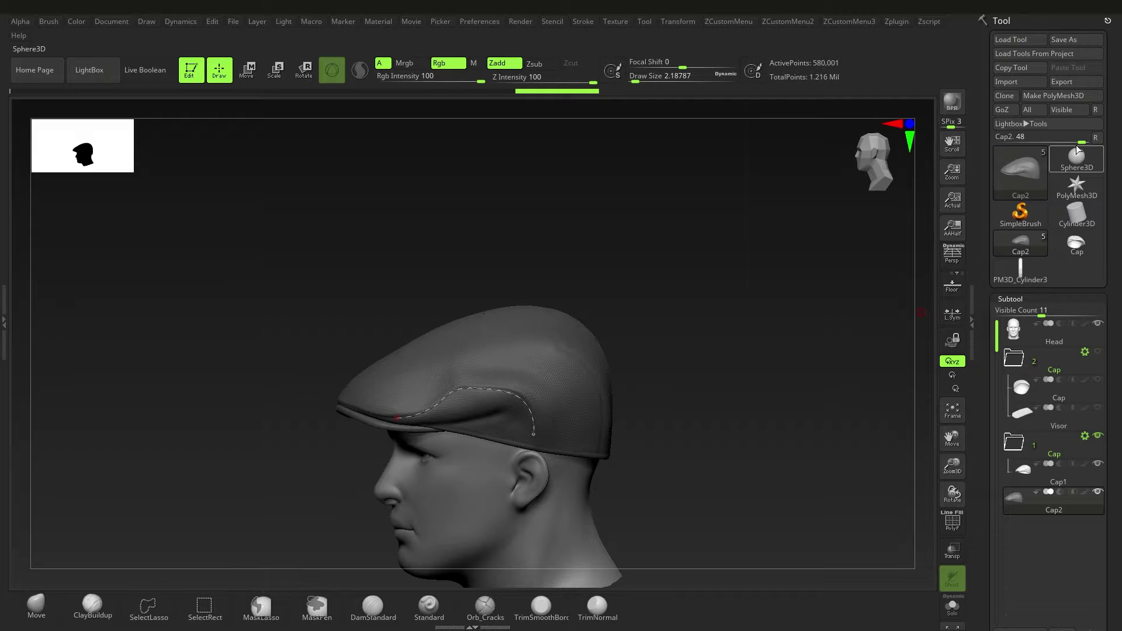
{"action": "left_click", "coordinate": [1092, 220]}
{"action": "scroll", "coordinate": [1061, 353], "scroll_direction": "up", "scroll_amount": 5}
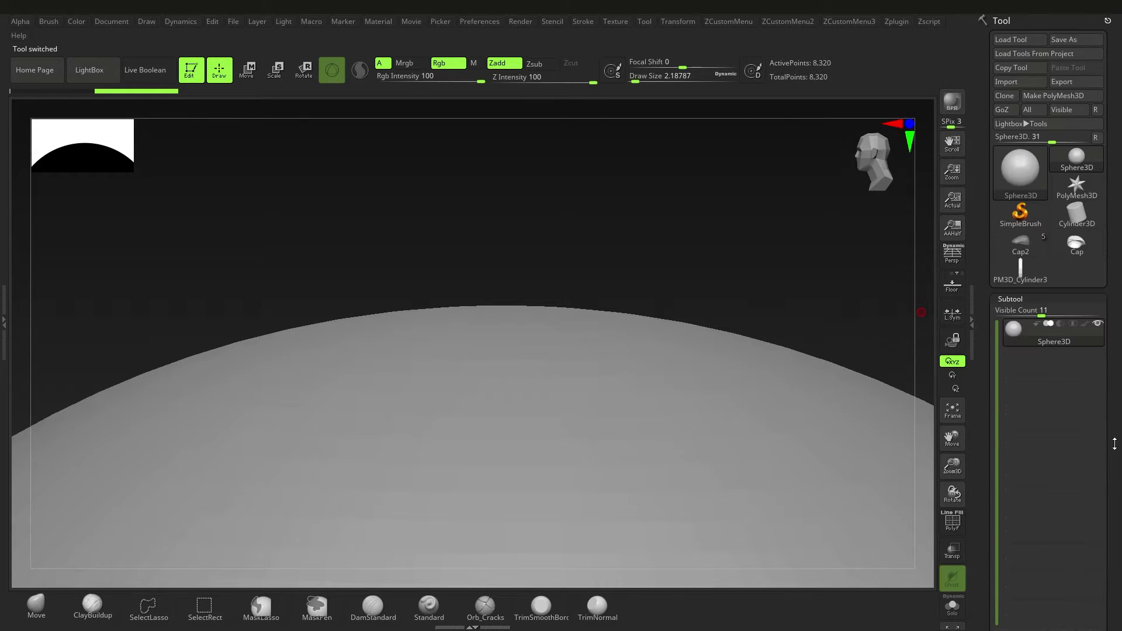
{"action": "left_click", "coordinate": [1062, 95]}
{"action": "key", "text": "ctrl"}
{"action": "key", "text": "f"}
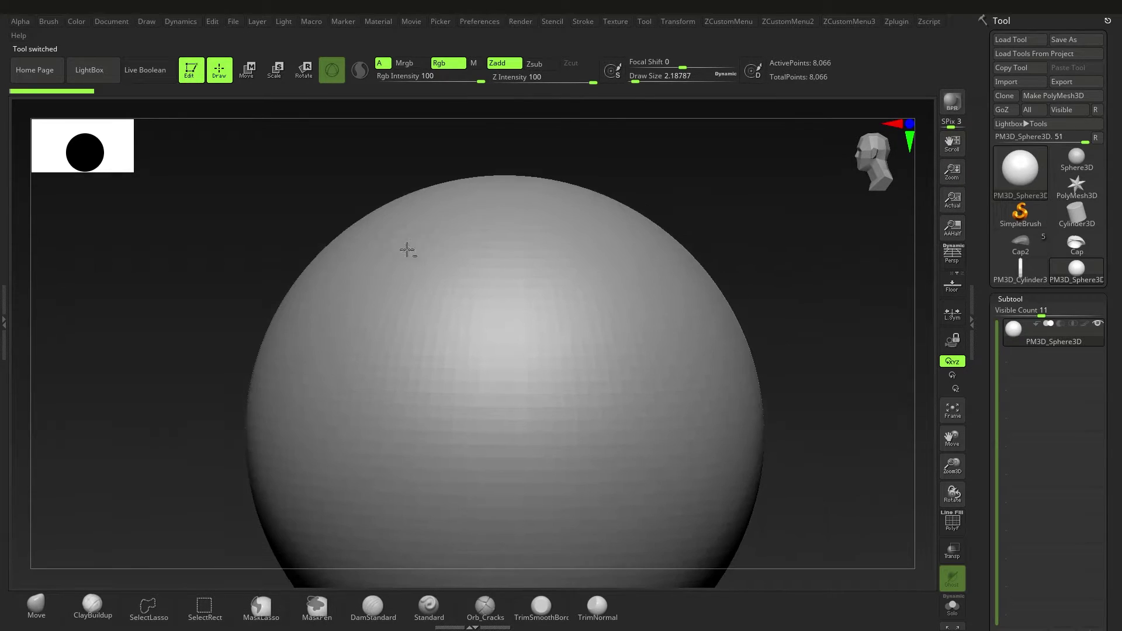
{"action": "scroll", "coordinate": [602, 314], "scroll_direction": "down", "scroll_amount": 3}
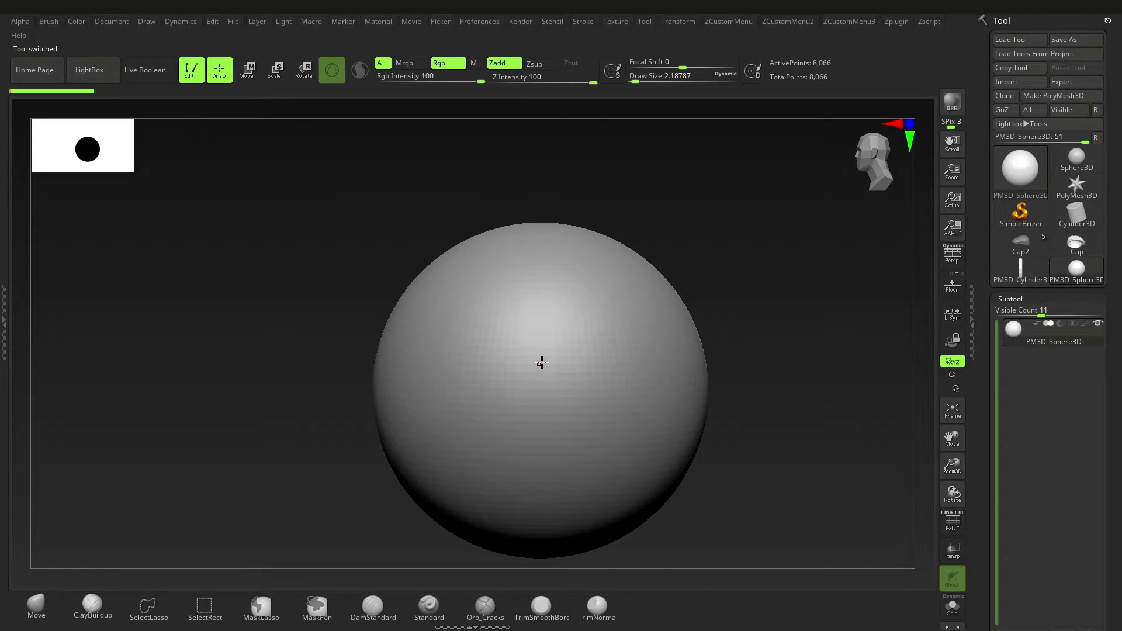
Increase the Draw Size and draw a curved line of stitches across the sphere's front.
{"action": "key", "text": "s"}
{"action": "left_click_drag", "start_coordinate": [571, 368], "coordinate": [579, 369]}
{"action": "mouse_move", "coordinate": [510, 475]}
{"action": "left_mouse_down"}
{"action": "mouse_move", "coordinate": [590, 326]}
{"action": "mouse_move", "coordinate": [639, 313]}
{"action": "left_mouse_up"}
Adjust the Draw Size and draw two diagonal stitch lines crossing each other on the sphere.
{"action": "key", "text": "s"}
{"action": "left_click_drag", "start_coordinate": [528, 417], "coordinate": [534, 416]}
{"action": "scroll", "coordinate": [544, 414], "scroll_direction": "down", "scroll_amount": 4}
{"action": "left_click_drag", "start_coordinate": [607, 444], "coordinate": [610, 456]}
{"action": "key", "text": "ctrl+z"}
{"action": "mouse_move", "coordinate": [477, 370]}
{"action": "left_mouse_down"}
{"action": "mouse_move", "coordinate": [620, 458]}
{"action": "mouse_move", "coordinate": [618, 438]}
{"action": "left_mouse_up"}
{"action": "left_click_drag", "start_coordinate": [506, 495], "coordinate": [624, 427]}
{"action": "right_click_drag", "start_coordinate": [573, 413], "coordinate": [557, 441]}
Set the Draw Size to 104.47682 and draw a steep line of larger stitches down the sphere.
{"action": "key", "text": "s"}
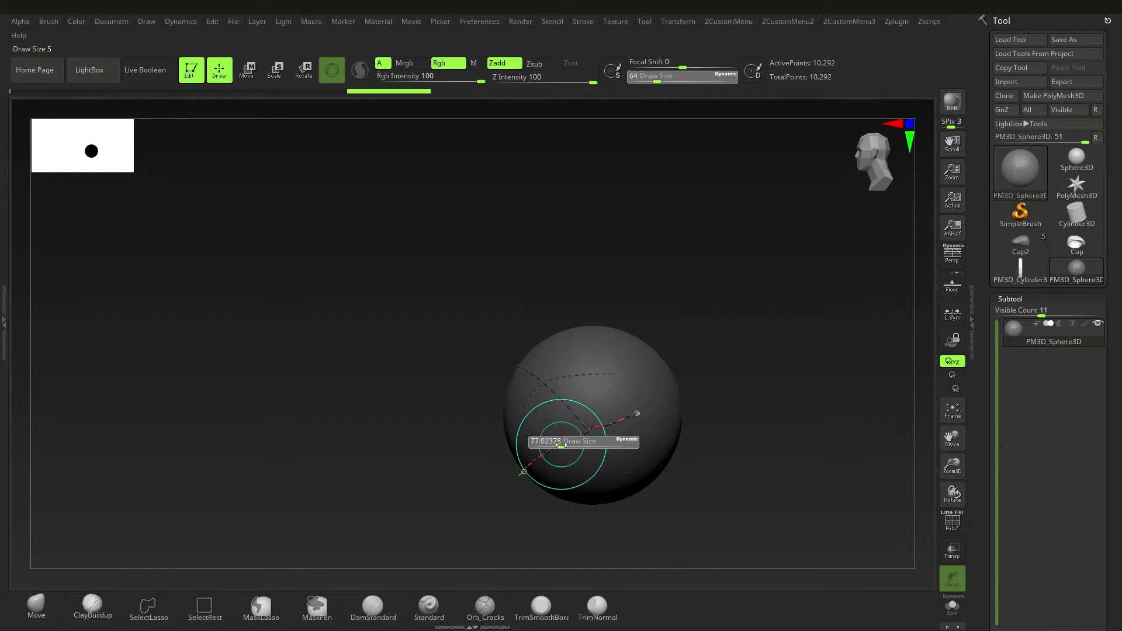
{"action": "key", "text": "s"}
{"action": "left_click_drag", "start_coordinate": [656, 428], "coordinate": [666, 430]}
{"action": "left_click_drag", "start_coordinate": [653, 351], "coordinate": [567, 445]}
{"action": "left_click_drag", "start_coordinate": [560, 530], "coordinate": [564, 540]}
{"action": "mouse_move", "coordinate": [584, 500]}
{"action": "right_mouse_down"}
{"action": "mouse_move", "coordinate": [546, 464]}
{"action": "mouse_move", "coordinate": [604, 436]}
{"action": "mouse_move", "coordinate": [605, 421]}
{"action": "right_mouse_up"}
{"action": "mouse_move", "coordinate": [604, 421]}
{"action": "left_mouse_down"}
{"action": "mouse_move", "coordinate": [593, 413]}
{"action": "mouse_move", "coordinate": [605, 421]}
{"action": "left_mouse_up"}
Clear the mask from the sphere so it and all stitch lines are editable.
{"action": "left_click", "coordinate": [655, 452]}
{"action": "right_click_drag", "start_coordinate": [655, 453], "coordinate": [638, 476]}
{"action": "left_click_drag", "start_coordinate": [672, 465], "coordinate": [676, 450], "text": "ctrl"}
{"action": "right_click_drag", "start_coordinate": [676, 450], "coordinate": [660, 481]}
{"action": "right_click_drag", "start_coordinate": [583, 408], "coordinate": [578, 378], "text": "alt"}
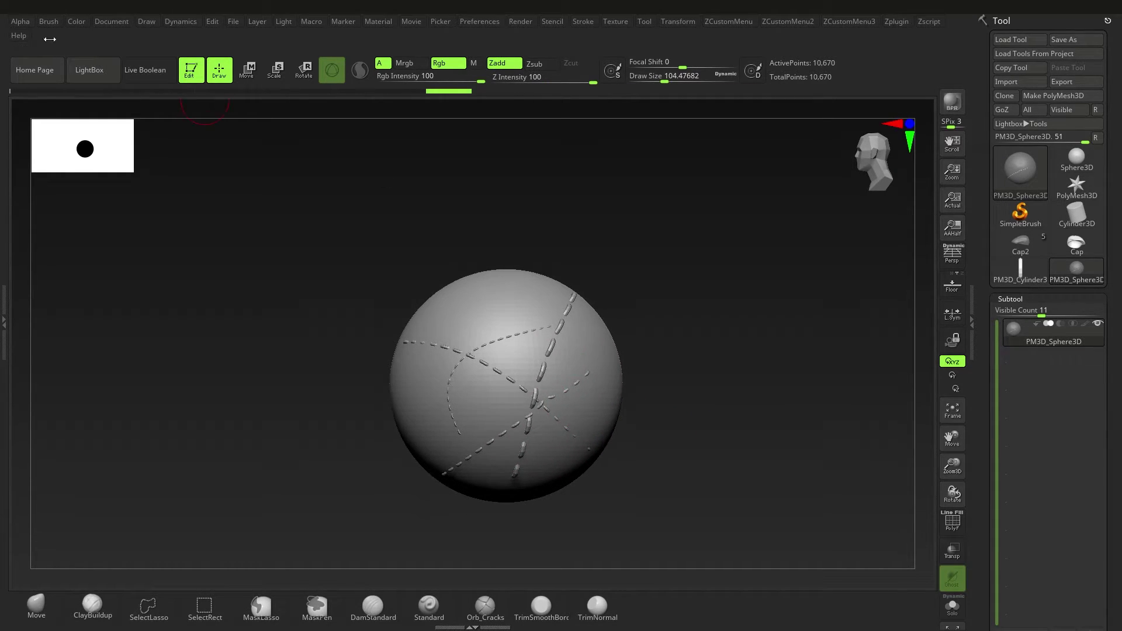
{"action": "left_click", "coordinate": [51, 21]}
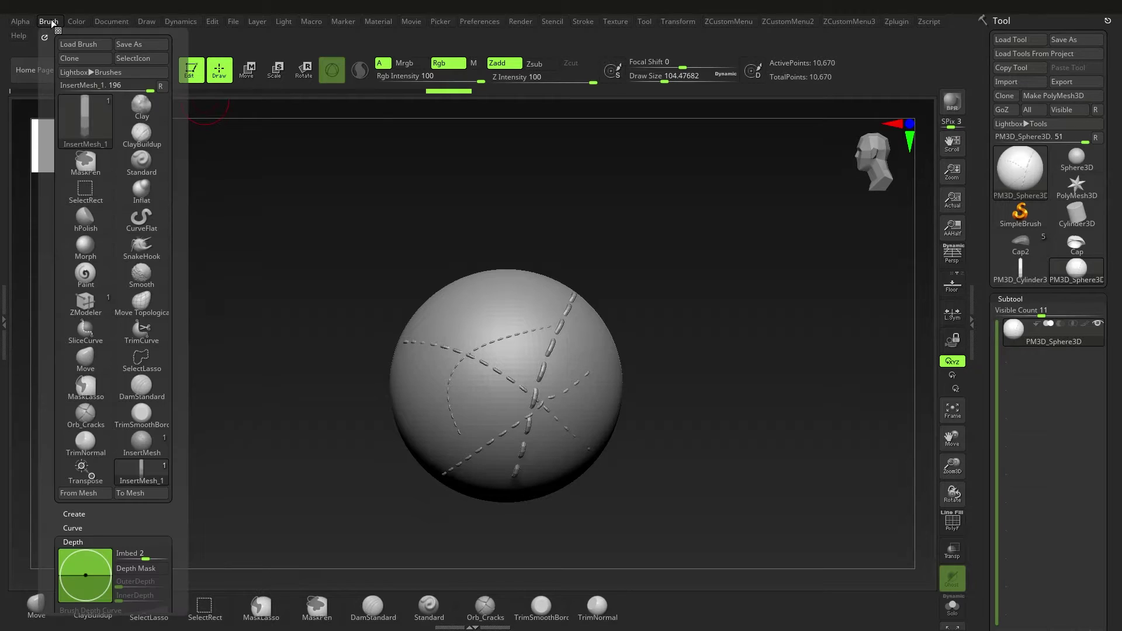
{"action": "left_click", "coordinate": [142, 59]}
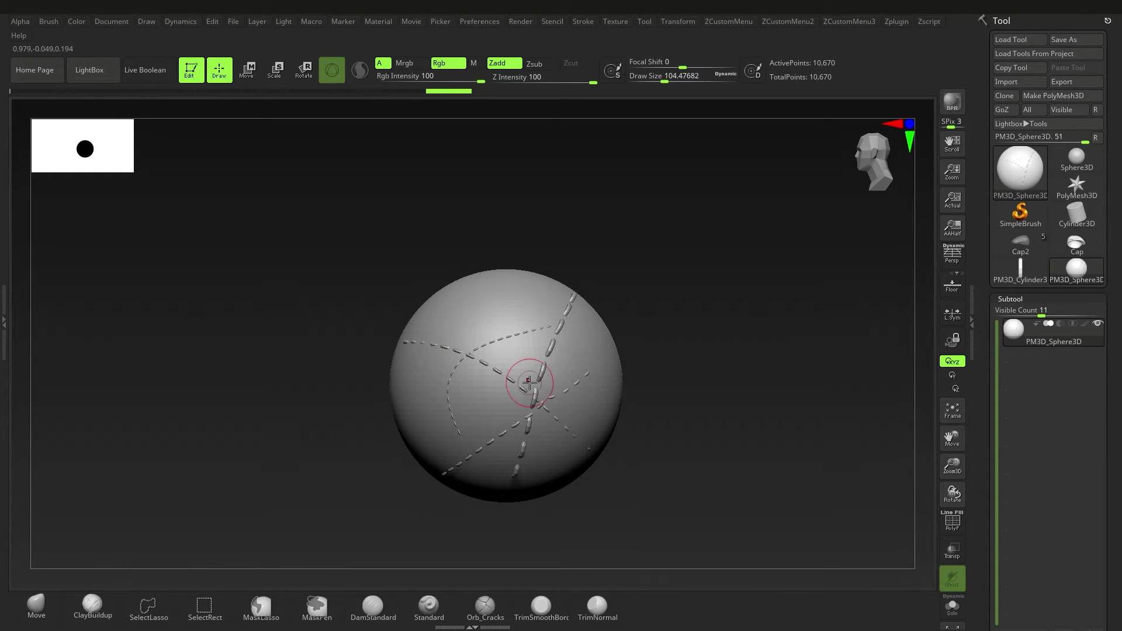
{"action": "key", "text": "b"}
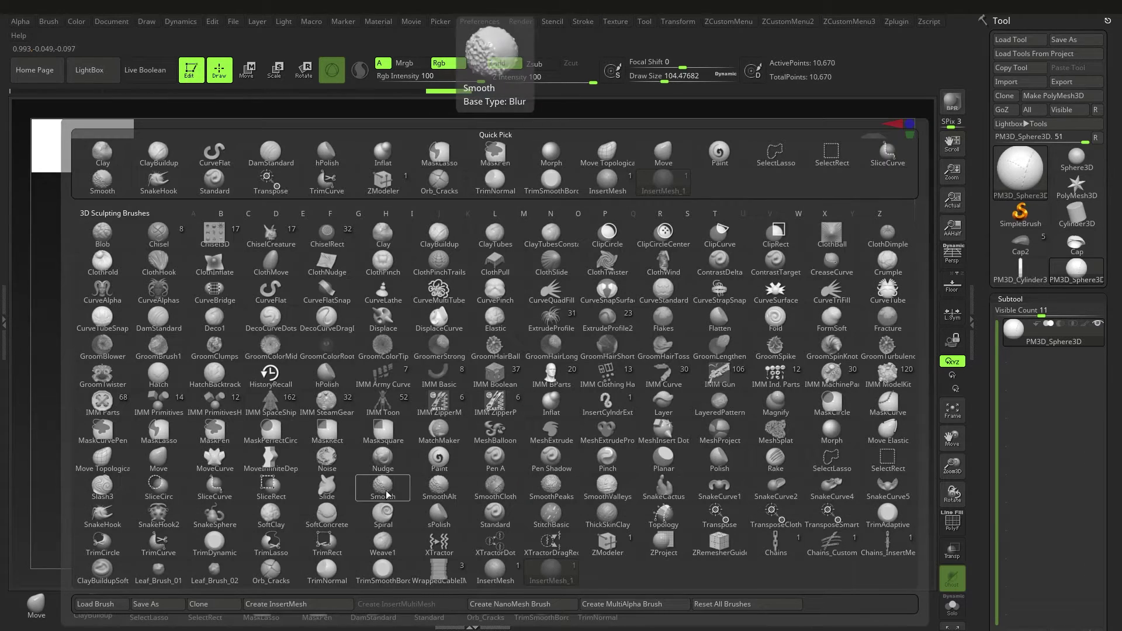
{"action": "left_click", "coordinate": [155, 607]}
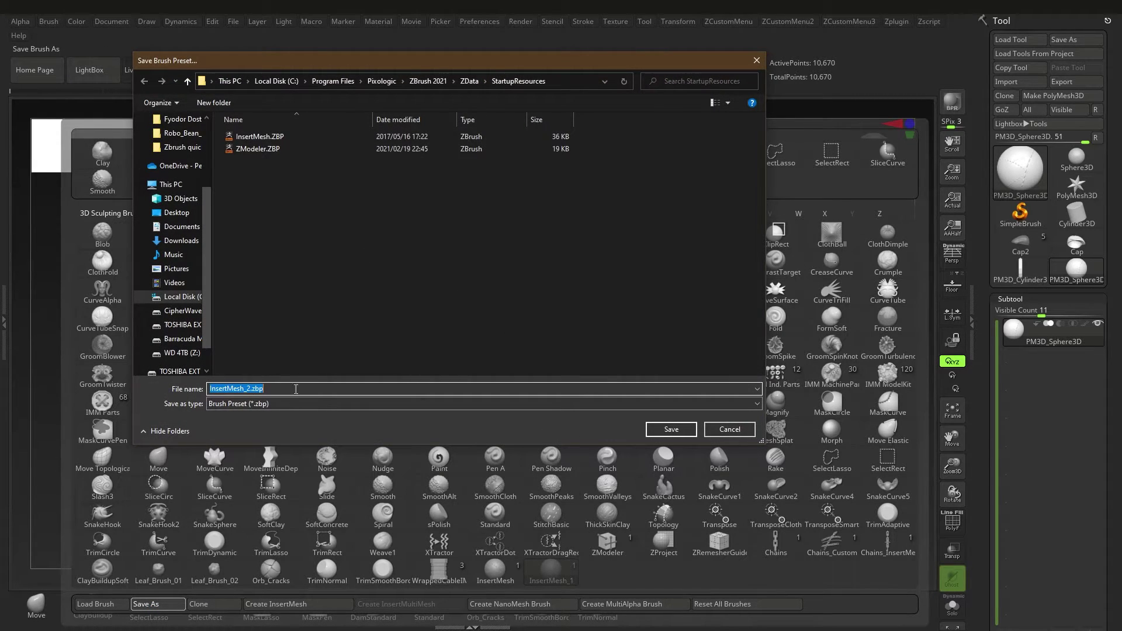
{"action": "key", "text": "Escape"}
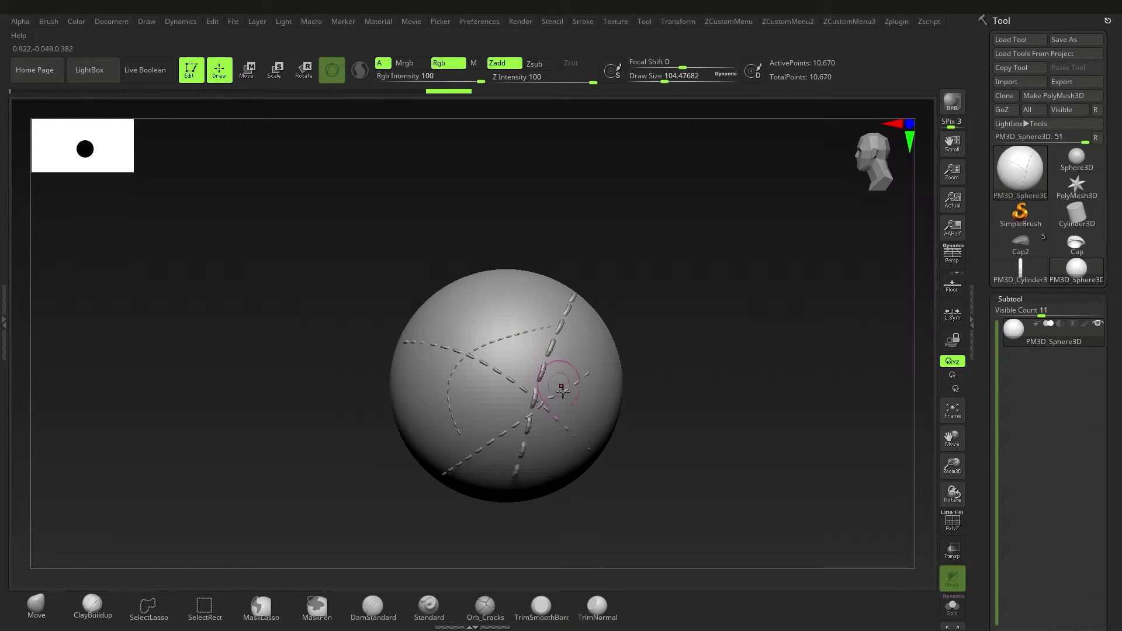
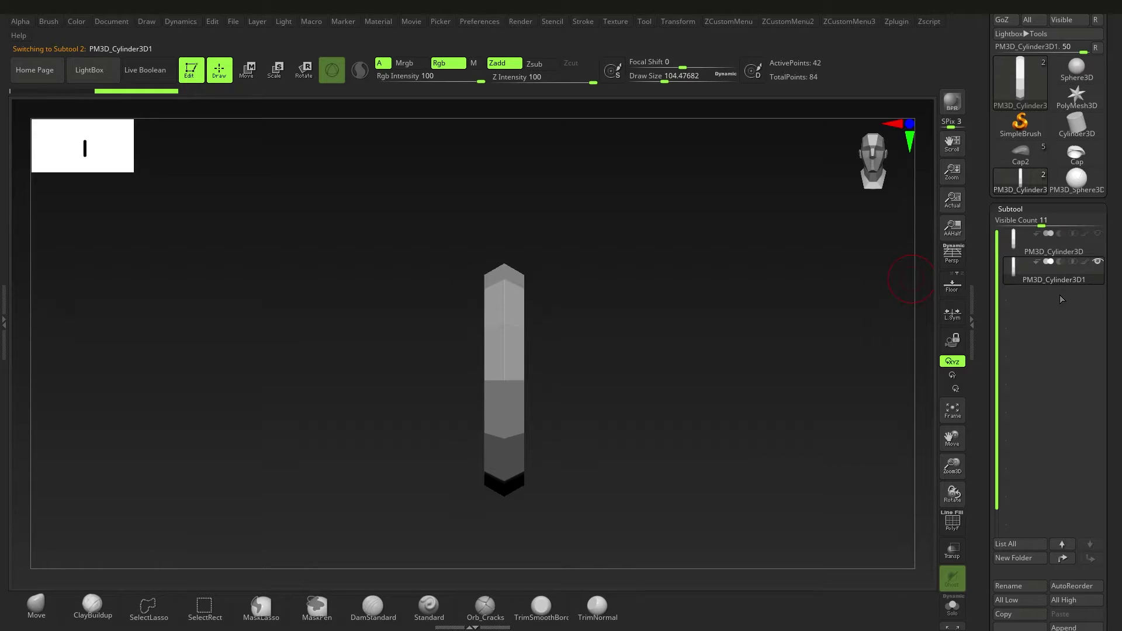
Rename the duplicated stitch subtool as Cross Stitches and rotate it to a diagonal.
{"action": "left_click", "coordinate": [1025, 585]}
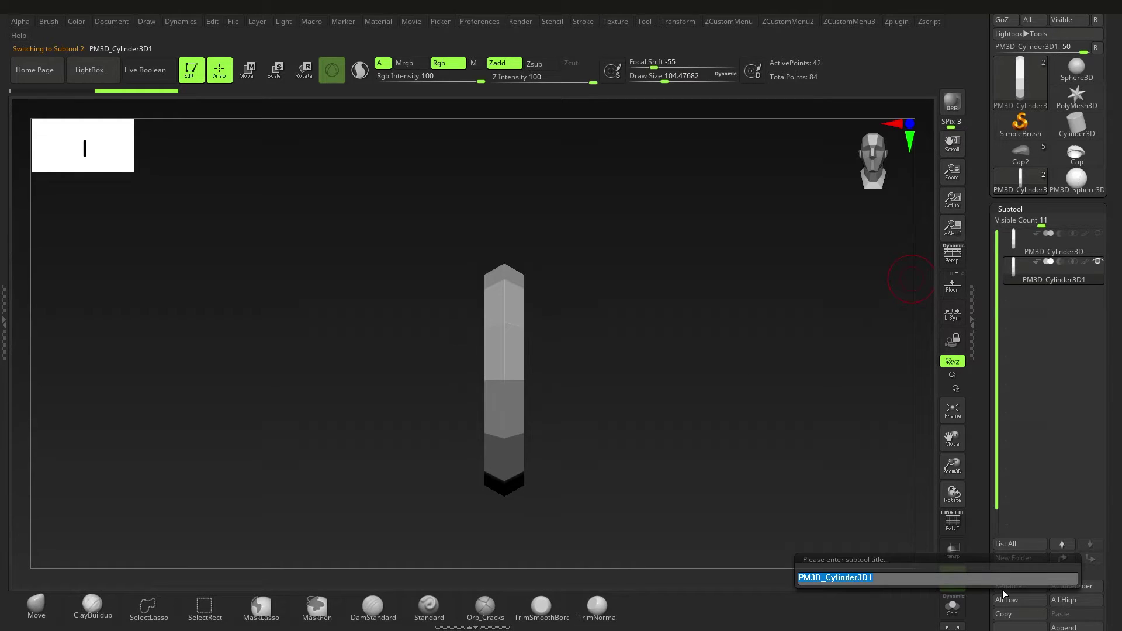
{"action": "type", "text": "Cross"}
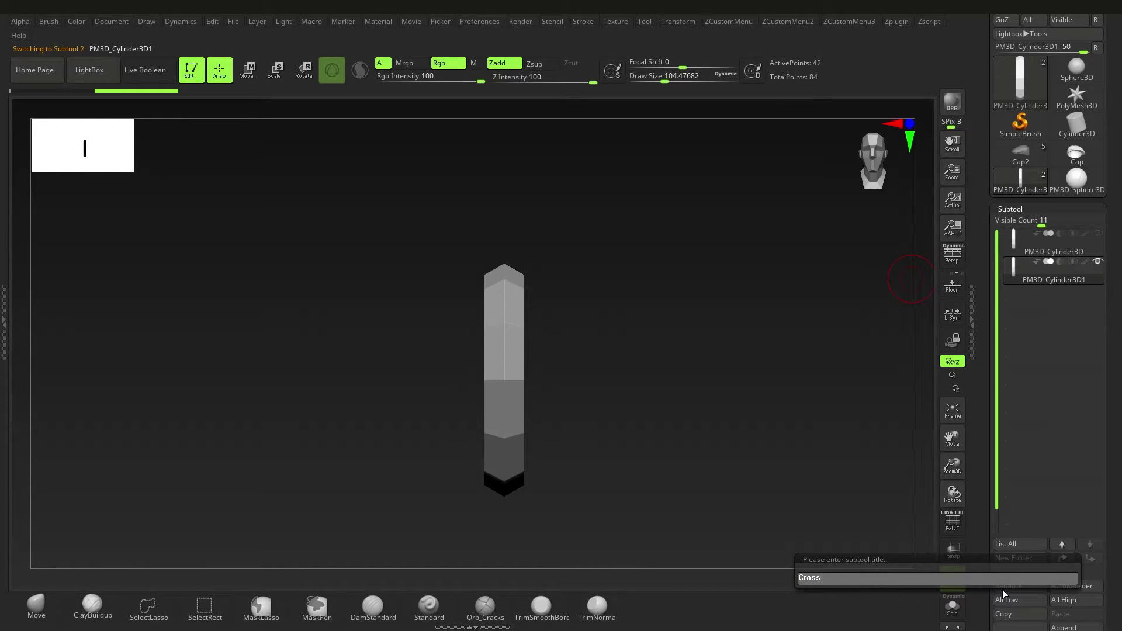
{"action": "type", "text": " Stitches"}
{"action": "key", "text": "Return"}
{"action": "key", "text": "w"}
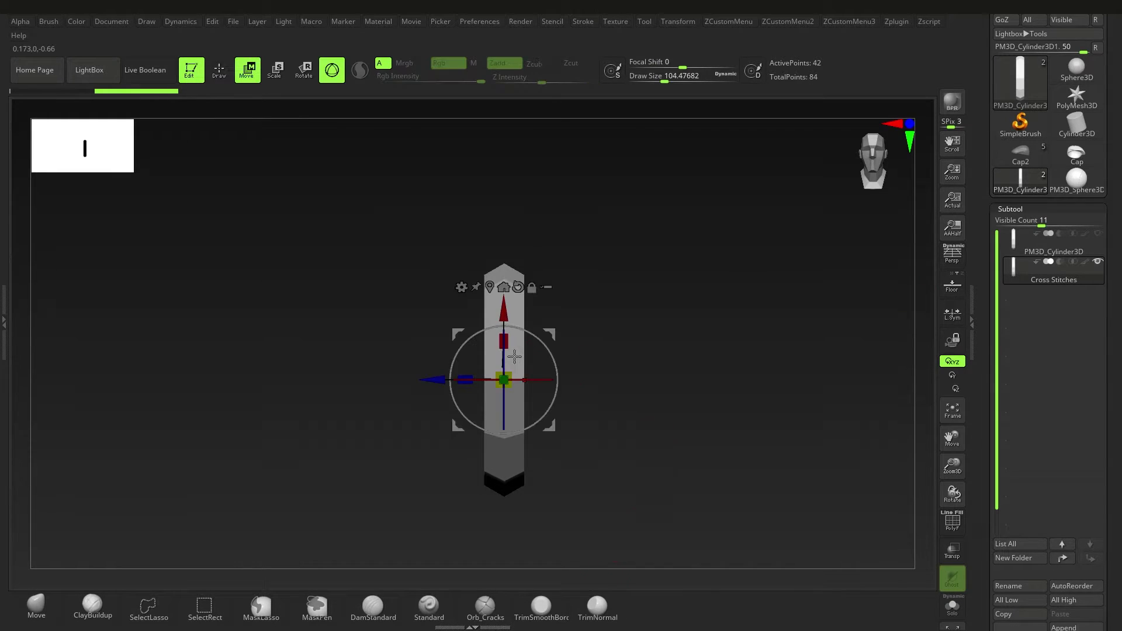
{"action": "left_click_drag", "start_coordinate": [567, 363], "coordinate": [536, 335]}
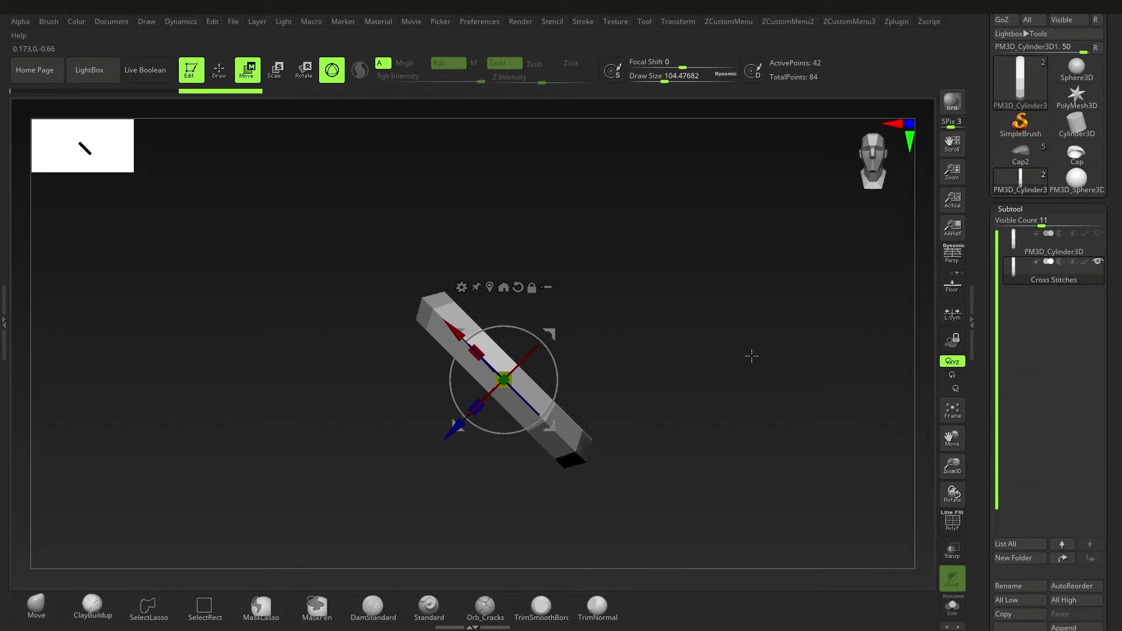
Duplicate the diagonal stitch and turn the copy the opposite way to form an X, shifting it slightly in depth.
{"action": "key", "text": "ctrl+shift+d"}
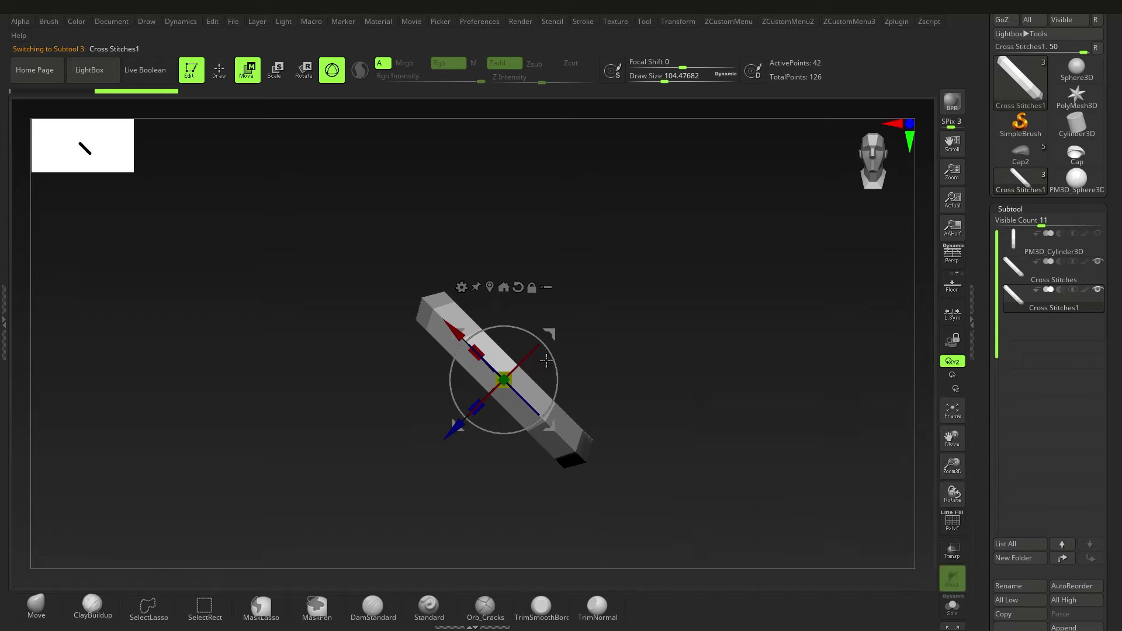
{"action": "left_click_drag", "start_coordinate": [555, 360], "coordinate": [488, 322]}
{"action": "left_click_drag", "start_coordinate": [619, 345], "coordinate": [731, 351]}
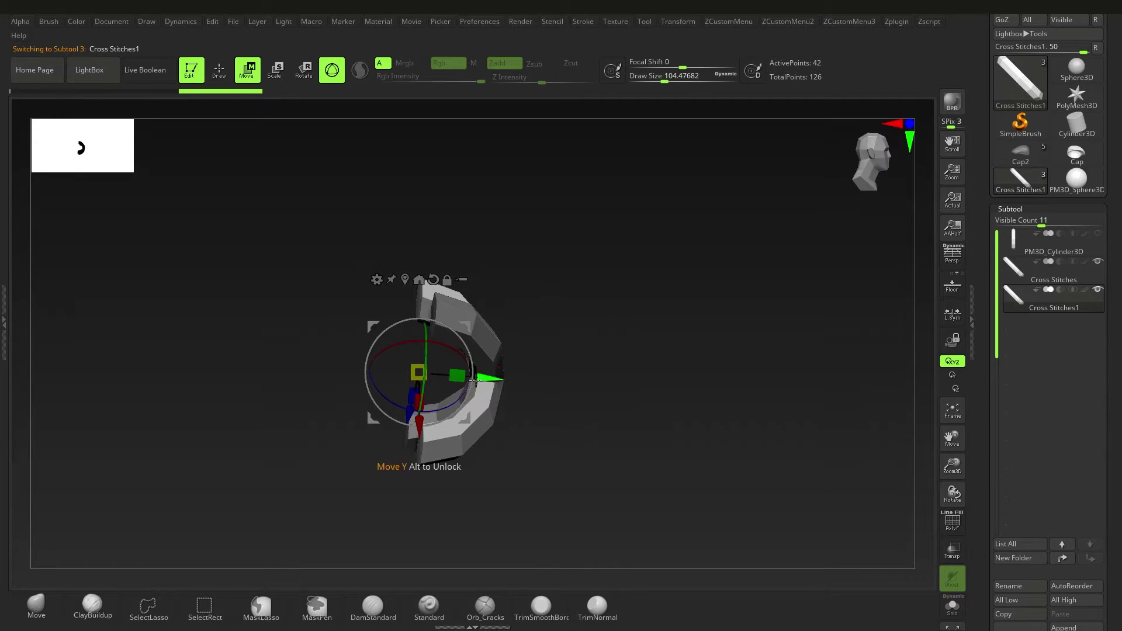
{"action": "left_click_drag", "start_coordinate": [476, 378], "coordinate": [493, 380]}
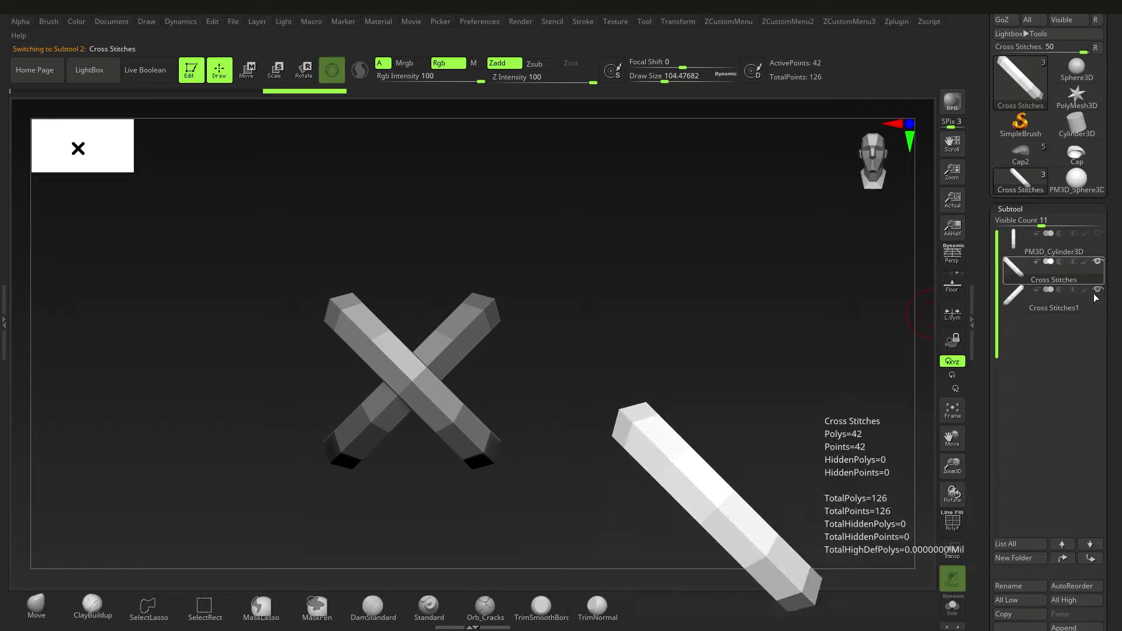
Merge the Cross Stitches subtool down with its crossing copy into one subtool.
{"action": "left_click", "coordinate": [1081, 270]}
{"action": "scroll", "coordinate": [1120, 466], "scroll_direction": "down", "scroll_amount": 5}
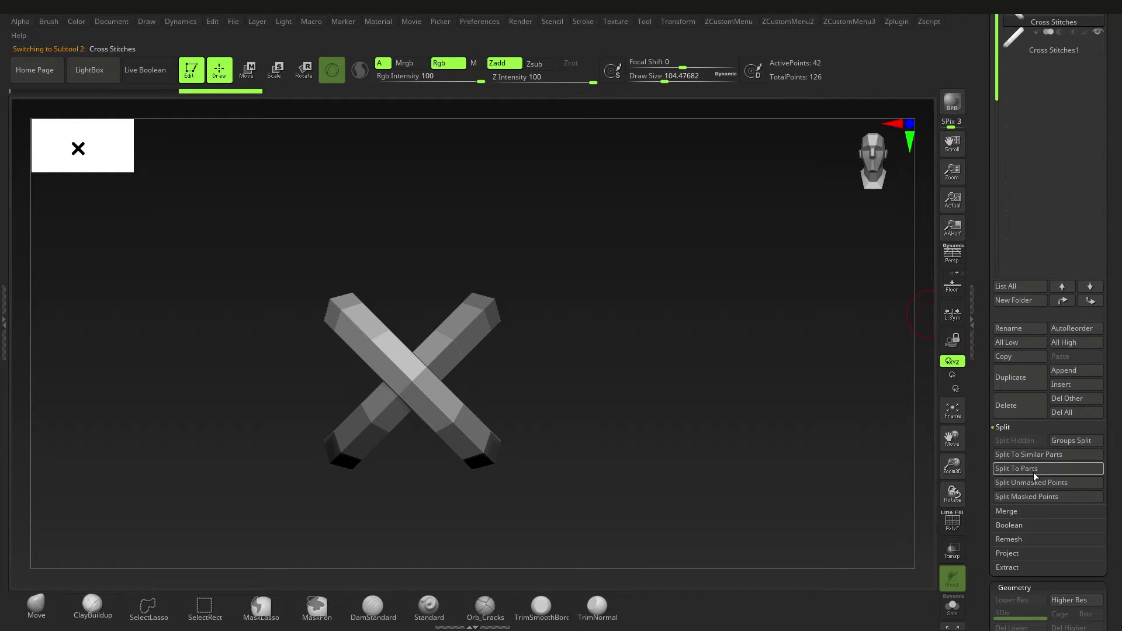
{"action": "left_click", "coordinate": [1006, 511]}
{"action": "scroll", "coordinate": [1119, 506], "scroll_direction": "down", "scroll_amount": 2}
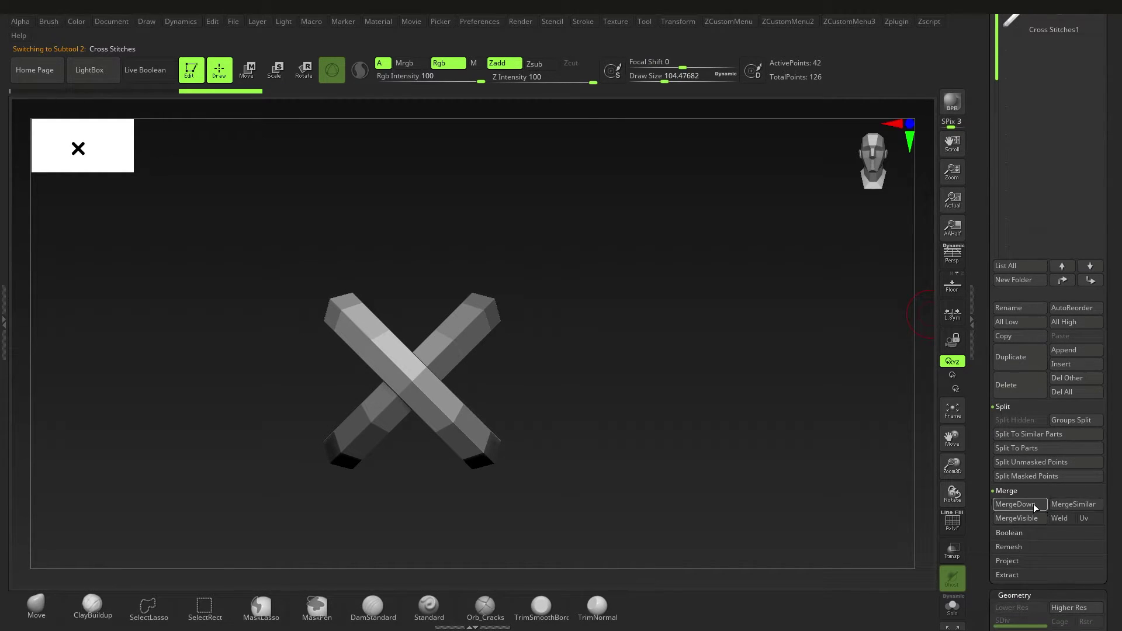
{"action": "left_click", "coordinate": [1015, 504]}
{"action": "left_click", "coordinate": [911, 531]}
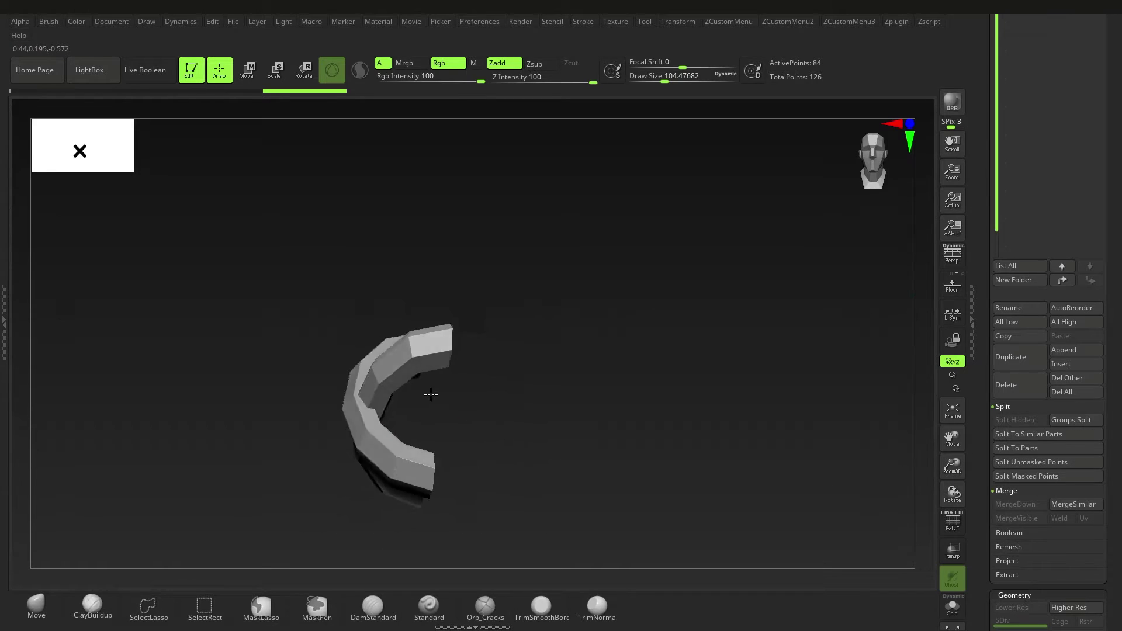
Create an InsertMesh from the merged cross facing front, appending it to the current stitch brush.
{"action": "left_click_drag", "start_coordinate": [430, 395], "coordinate": [498, 405]}
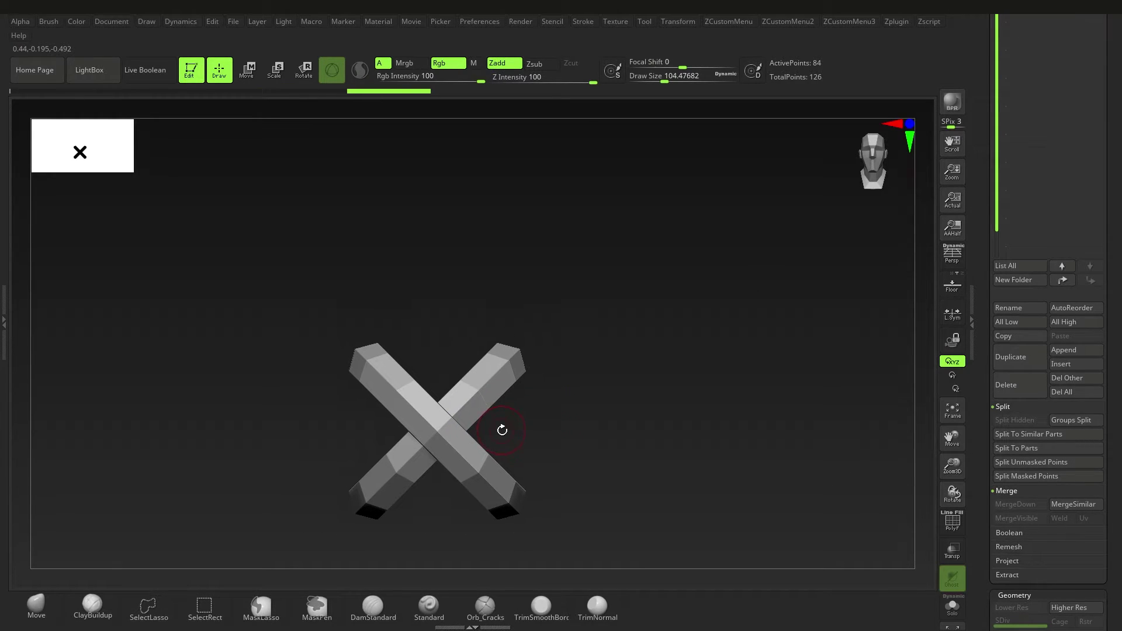
{"action": "key", "text": "shift+f"}
{"action": "key", "text": "shift+f"}
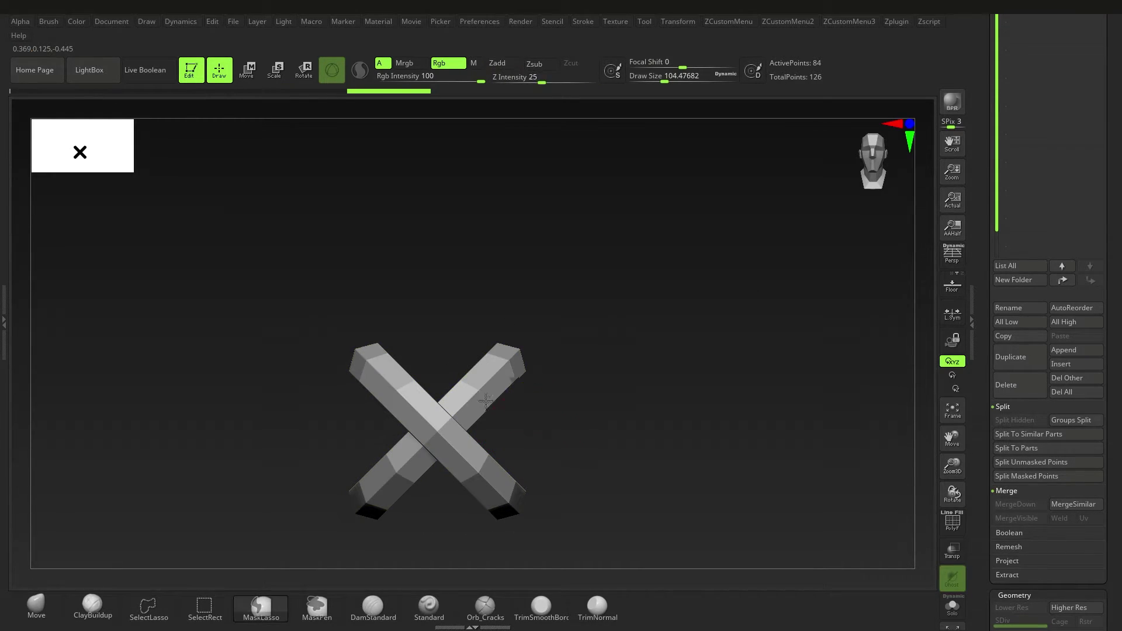
{"action": "right_click_drag", "start_coordinate": [533, 421], "coordinate": [518, 385], "text": "ctrl"}
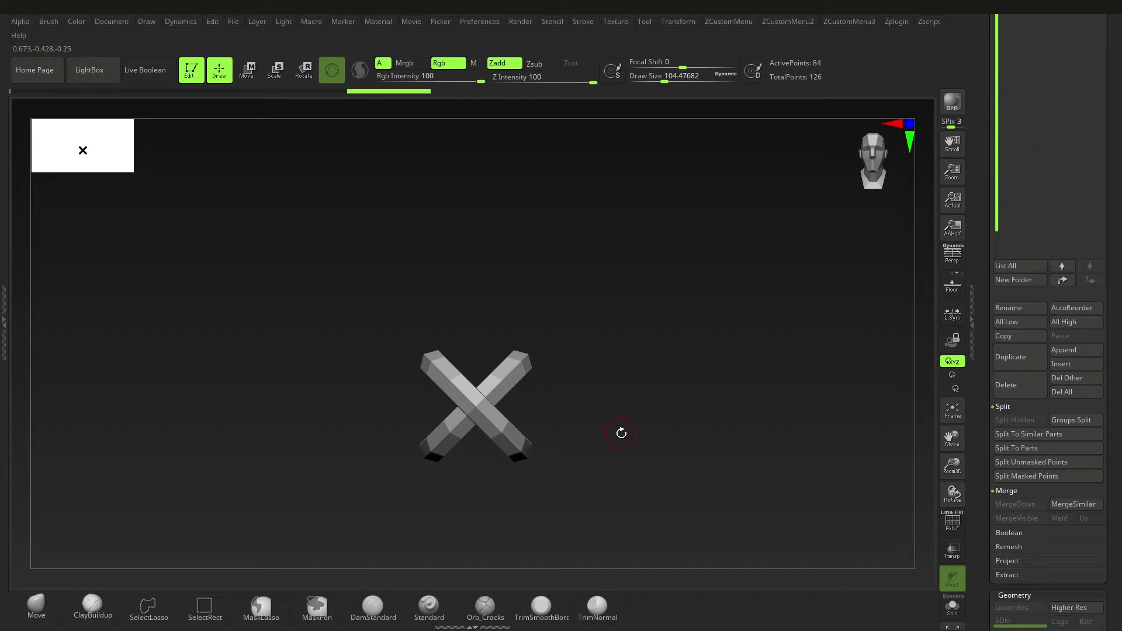
{"action": "key", "text": "b"}
{"action": "left_click", "coordinate": [684, 574]}
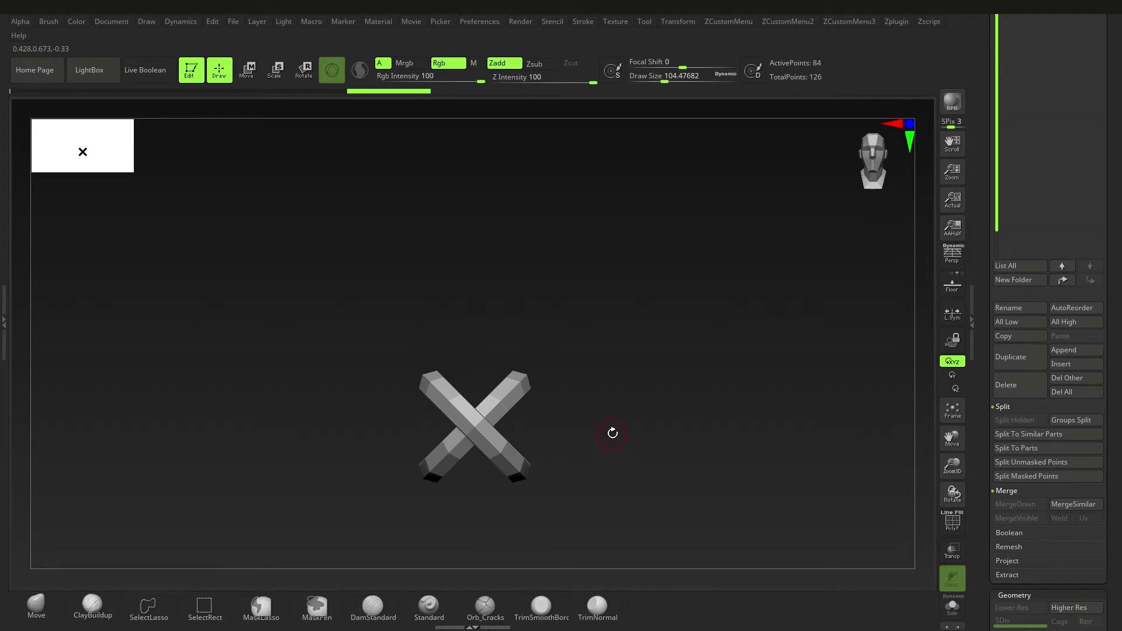
{"action": "key", "text": "b"}
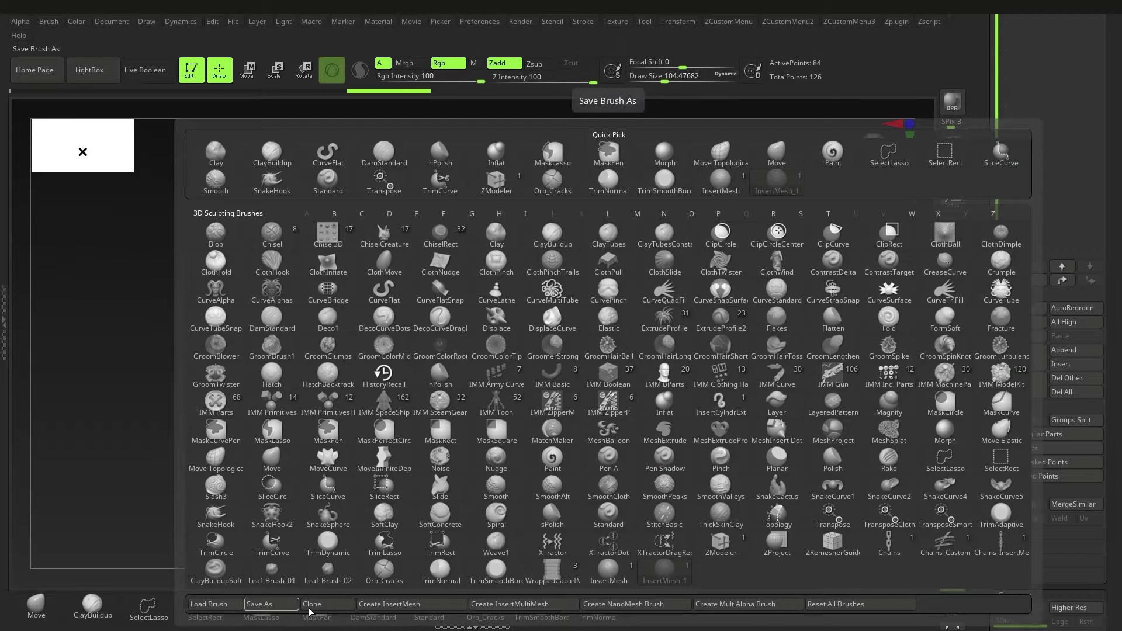
{"action": "left_click", "coordinate": [394, 604]}
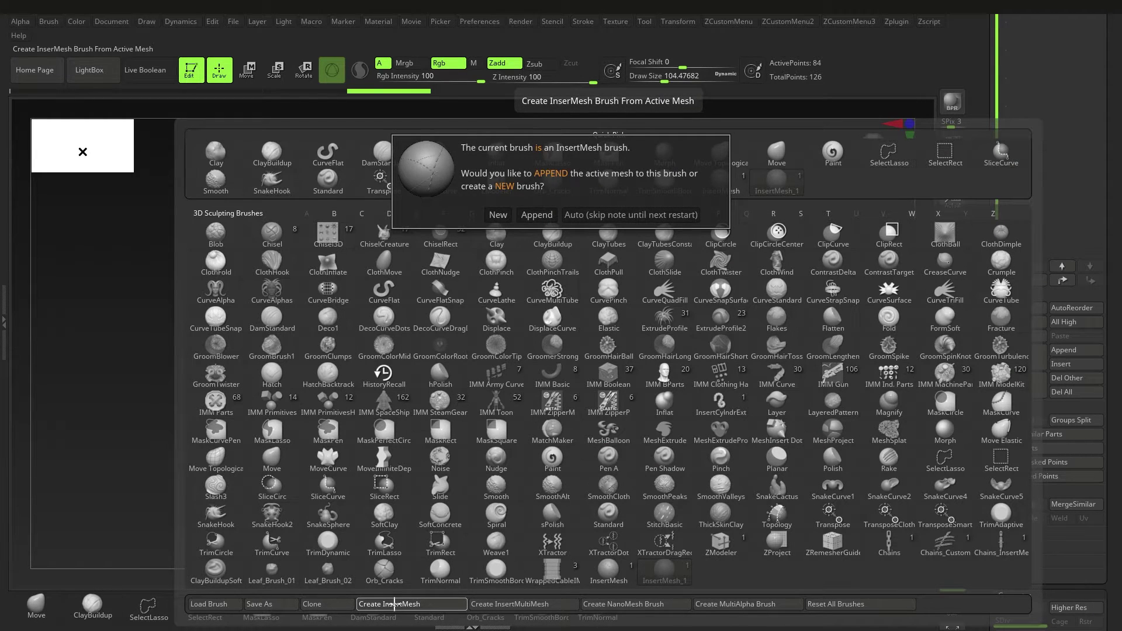
{"action": "left_click", "coordinate": [537, 215]}
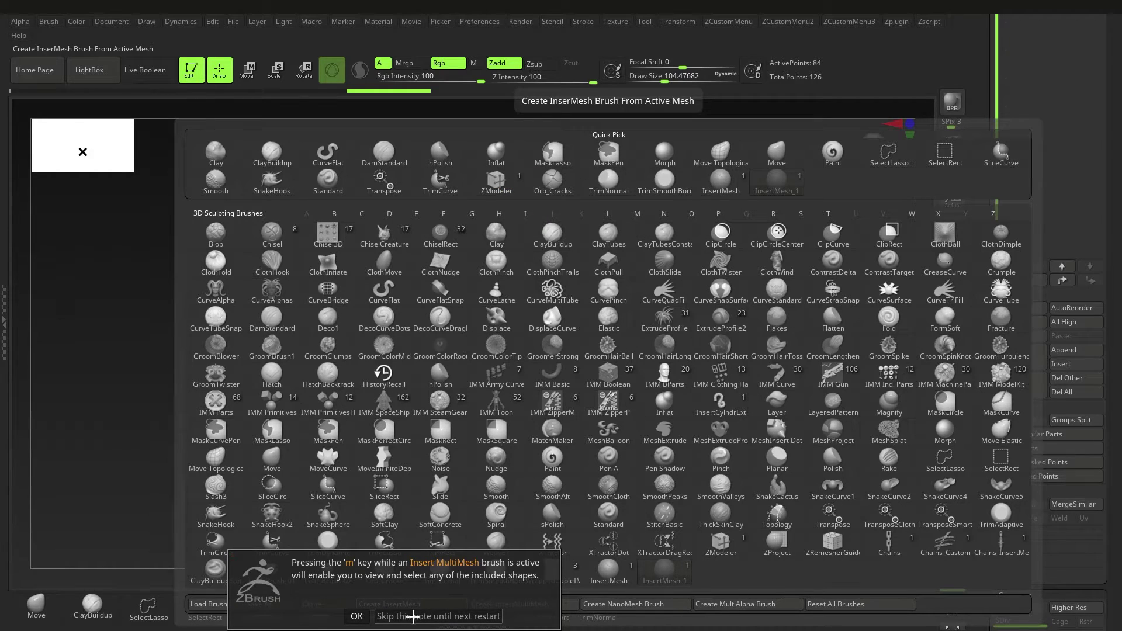
{"action": "left_click", "coordinate": [413, 615]}
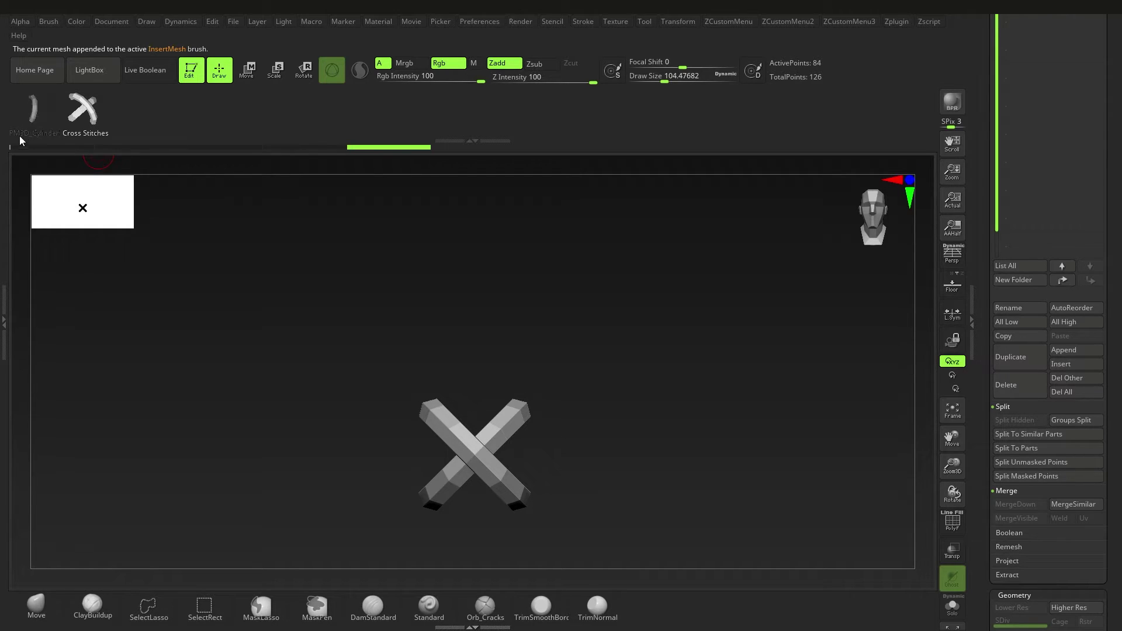
Test the brush's cross and straight stitch meshes with strokes over the cross model, undoing the test strokes.
{"action": "left_click", "coordinate": [48, 115]}
{"action": "left_click_drag", "start_coordinate": [582, 416], "coordinate": [673, 471]}
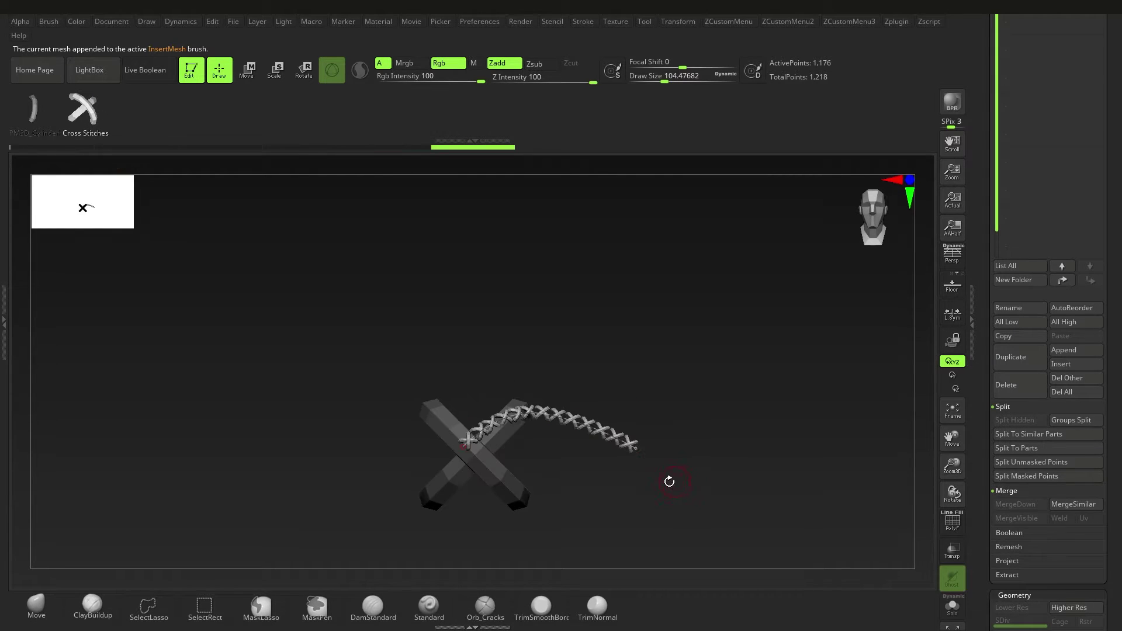
{"action": "mouse_move", "coordinate": [511, 438]}
{"action": "right_mouse_down", "text": "ctrl"}
{"action": "mouse_move", "coordinate": [581, 482]}
{"action": "mouse_move", "coordinate": [464, 462]}
{"action": "right_mouse_up", "text": "ctrl"}
{"action": "key", "text": "ctrl+z"}
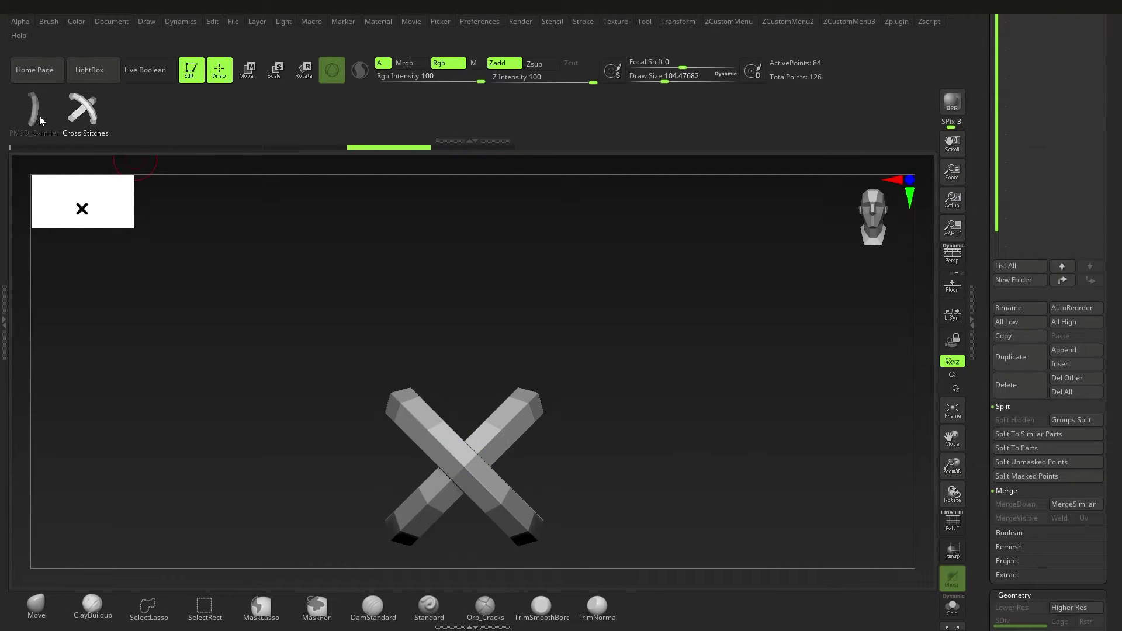
{"action": "left_click", "coordinate": [39, 118]}
{"action": "left_click_drag", "start_coordinate": [791, 493], "coordinate": [791, 491]}
{"action": "key", "text": "ctrl+z"}
Switch to the Cap2 tool, frame the side of the cap and set the Draw Size to 2.
{"action": "left_click_drag", "start_coordinate": [1117, 241], "coordinate": [1115, 605]}
{"action": "left_click", "coordinate": [1026, 246]}
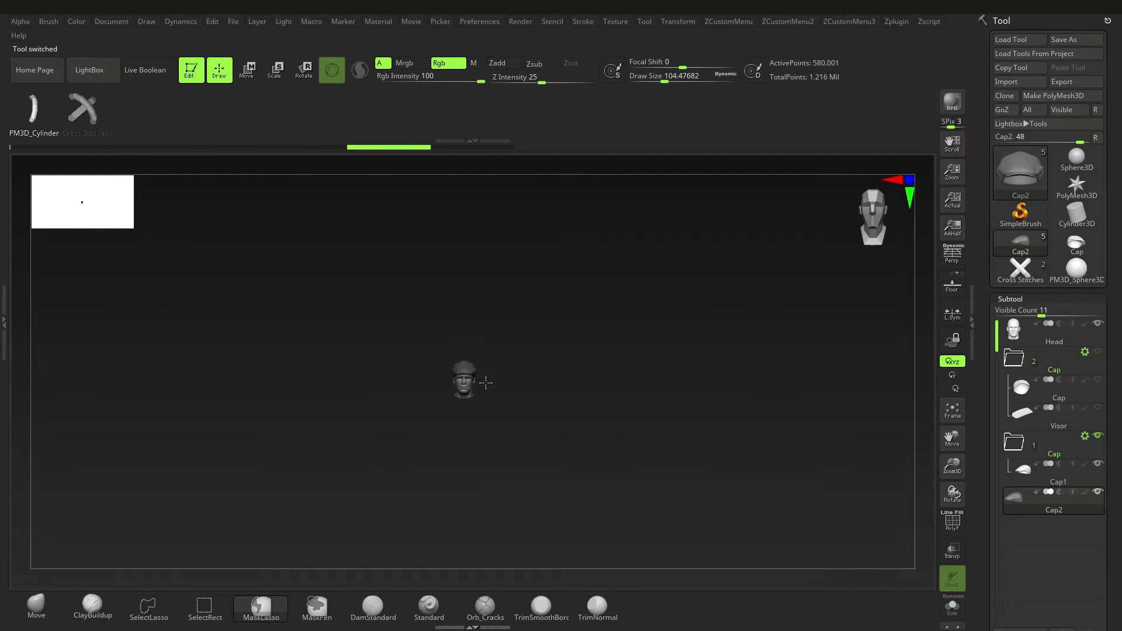
{"action": "right_click_drag", "start_coordinate": [485, 384], "coordinate": [488, 435], "text": "ctrl"}
{"action": "right_click_drag", "start_coordinate": [488, 435], "coordinate": [620, 471], "text": "ctrl"}
{"action": "key", "text": "s"}
{"action": "left_click_drag", "start_coordinate": [589, 414], "coordinate": [572, 414]}
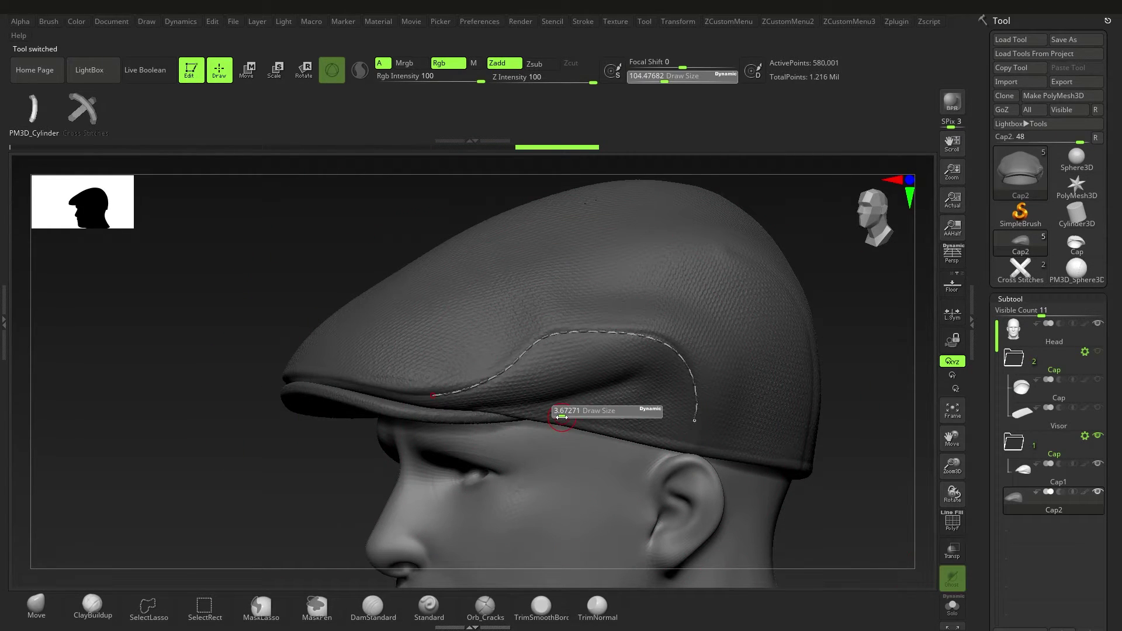
{"action": "mouse_move", "coordinate": [558, 381]}
{"action": "right_mouse_down", "text": "alt"}
{"action": "mouse_move", "coordinate": [510, 413]}
{"action": "mouse_move", "coordinate": [532, 411]}
{"action": "right_mouse_up", "text": "alt"}
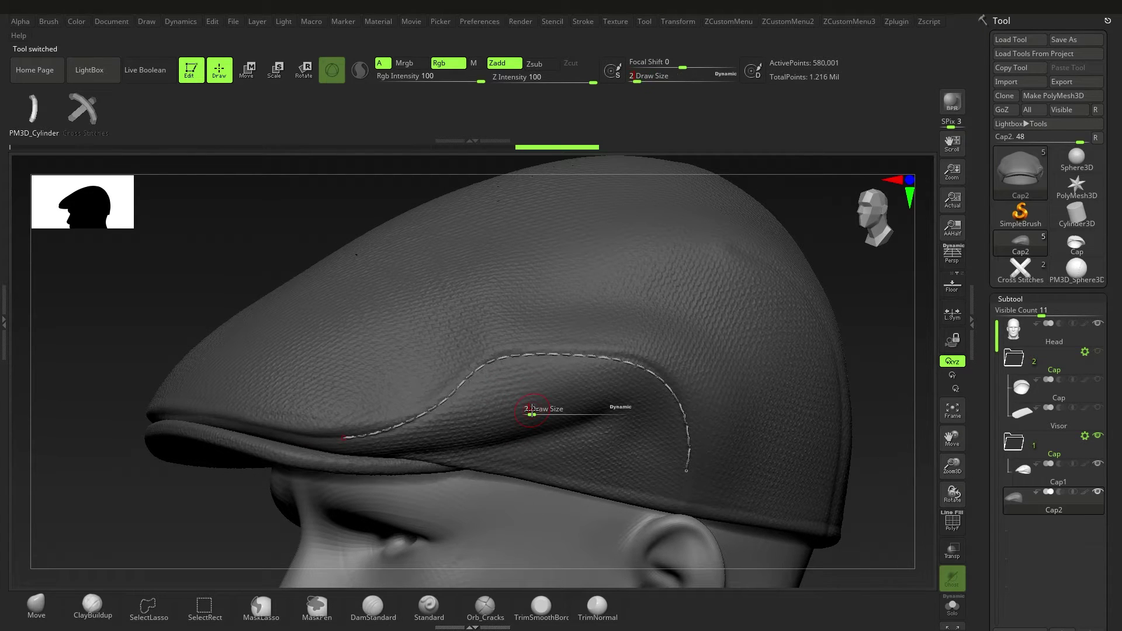
Apply the Cross Stitches mesh along the existing seam curve on the side of the cap.
{"action": "left_click", "coordinate": [82, 111]}
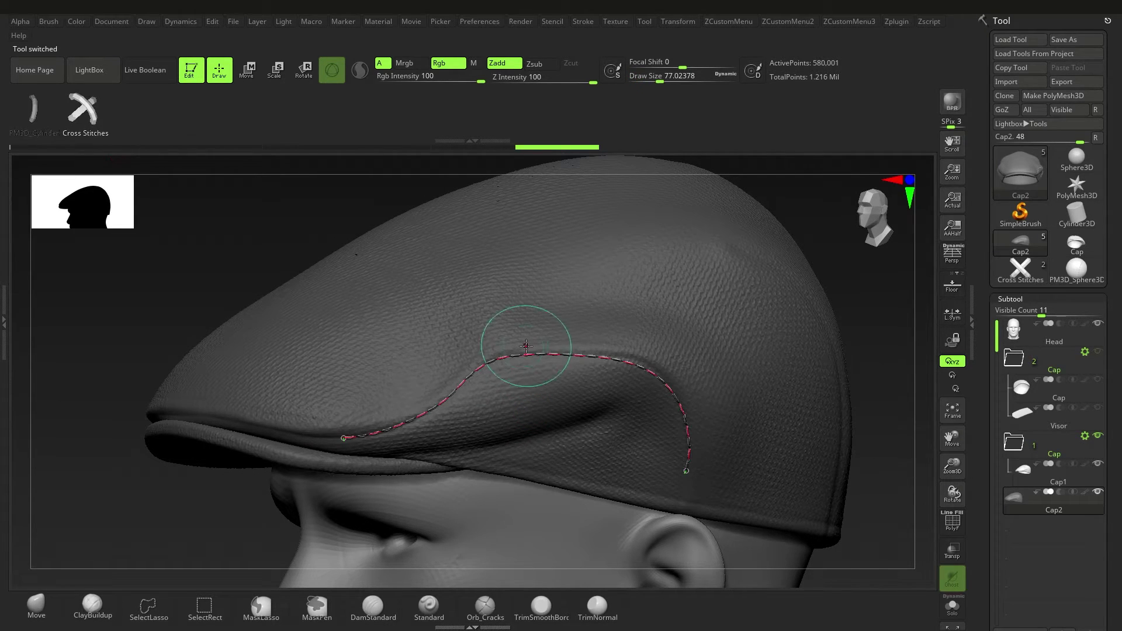
{"action": "left_click", "coordinate": [523, 353]}
{"action": "mouse_move", "coordinate": [468, 351]}
{"action": "right_mouse_down", "text": "ctrl"}
{"action": "mouse_move", "coordinate": [460, 372]}
{"action": "mouse_move", "coordinate": [461, 316]}
{"action": "right_mouse_up", "text": "ctrl"}
{"action": "right_click_drag", "start_coordinate": [660, 403], "coordinate": [636, 461]}
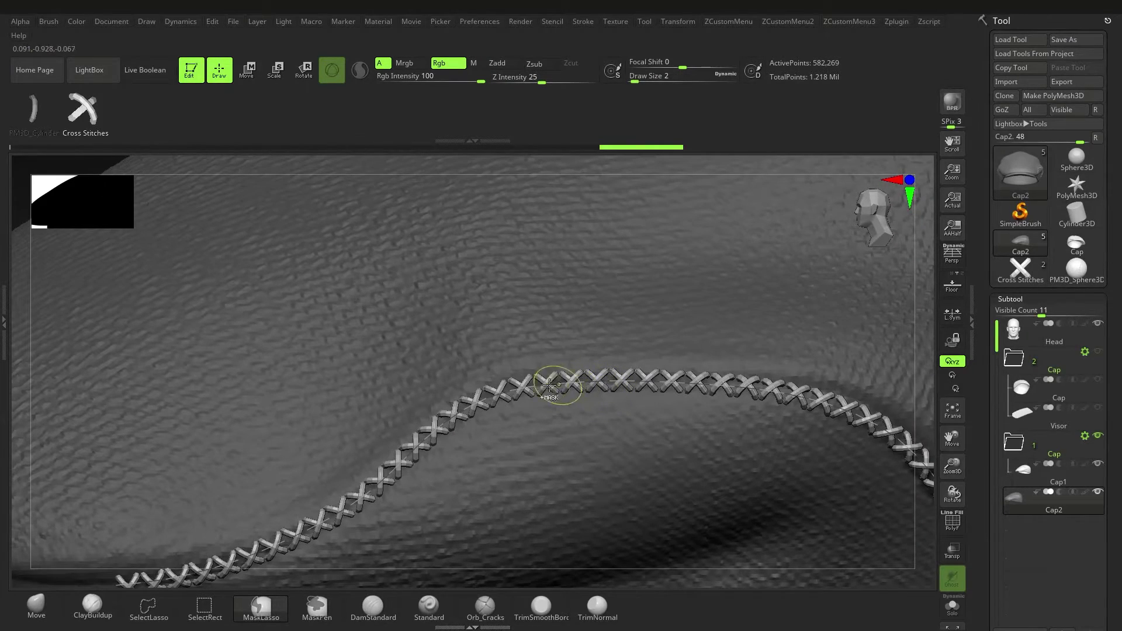
{"action": "right_click_drag", "start_coordinate": [608, 403], "coordinate": [480, 436], "text": "ctrl"}
Switch back to the Cross Stitches tool and duplicate its straight PM3D_Cylinder3D stitch subtool.
{"action": "left_click", "coordinate": [1034, 269]}
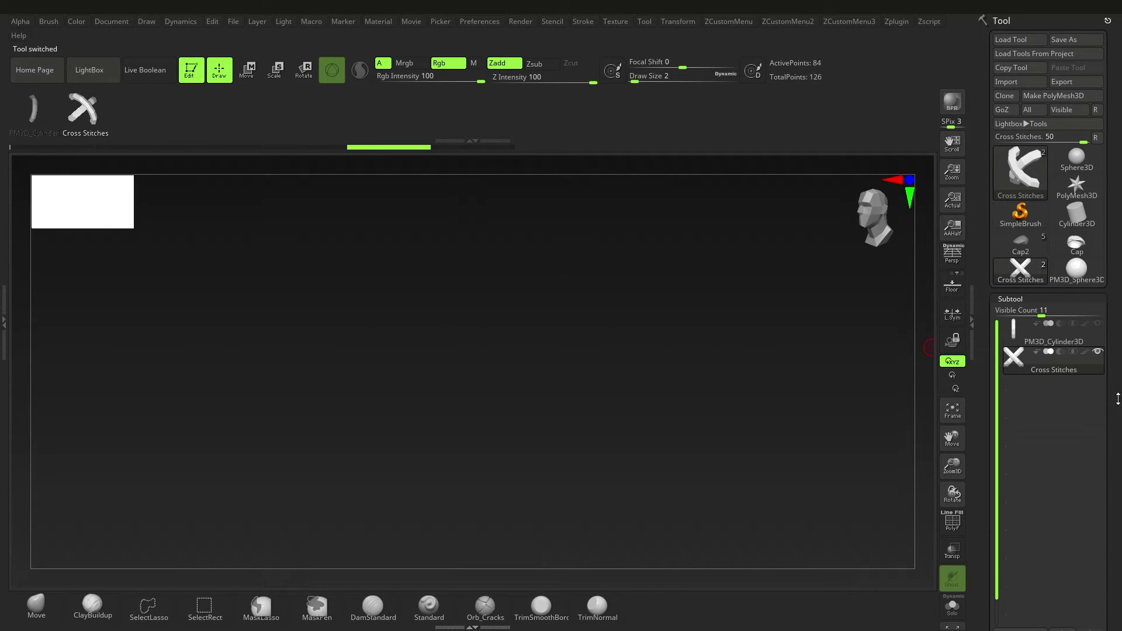
{"action": "left_click", "coordinate": [1096, 344]}
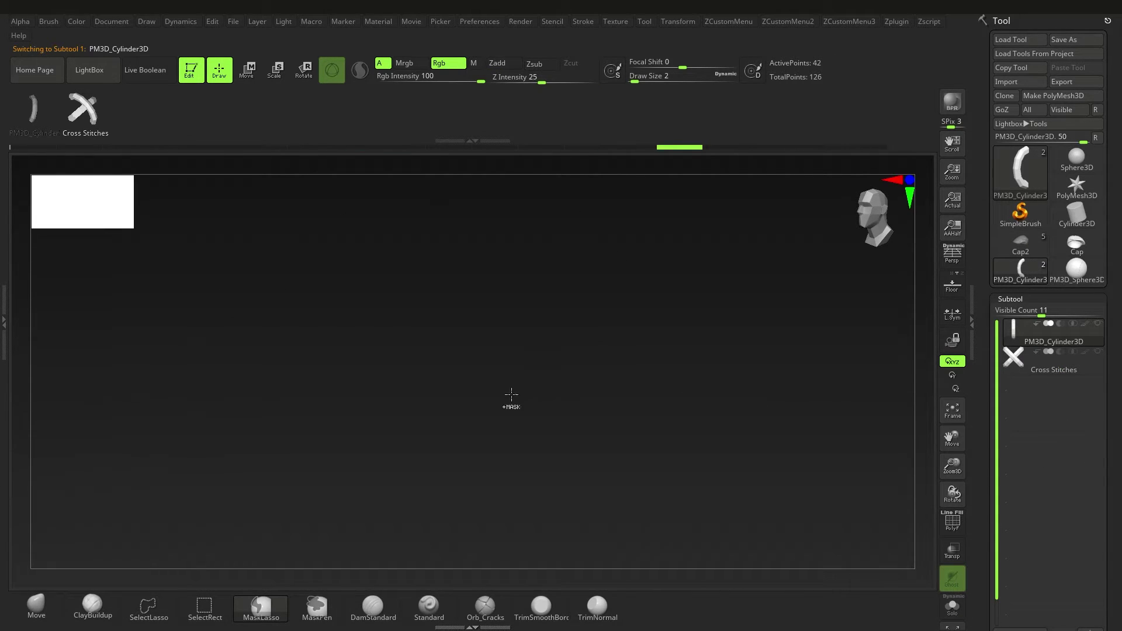
{"action": "key", "text": "f"}
{"action": "right_click_drag", "start_coordinate": [431, 403], "coordinate": [409, 399], "text": "shift"}
{"action": "right_click_drag", "start_coordinate": [409, 400], "coordinate": [360, 395], "text": "ctrl"}
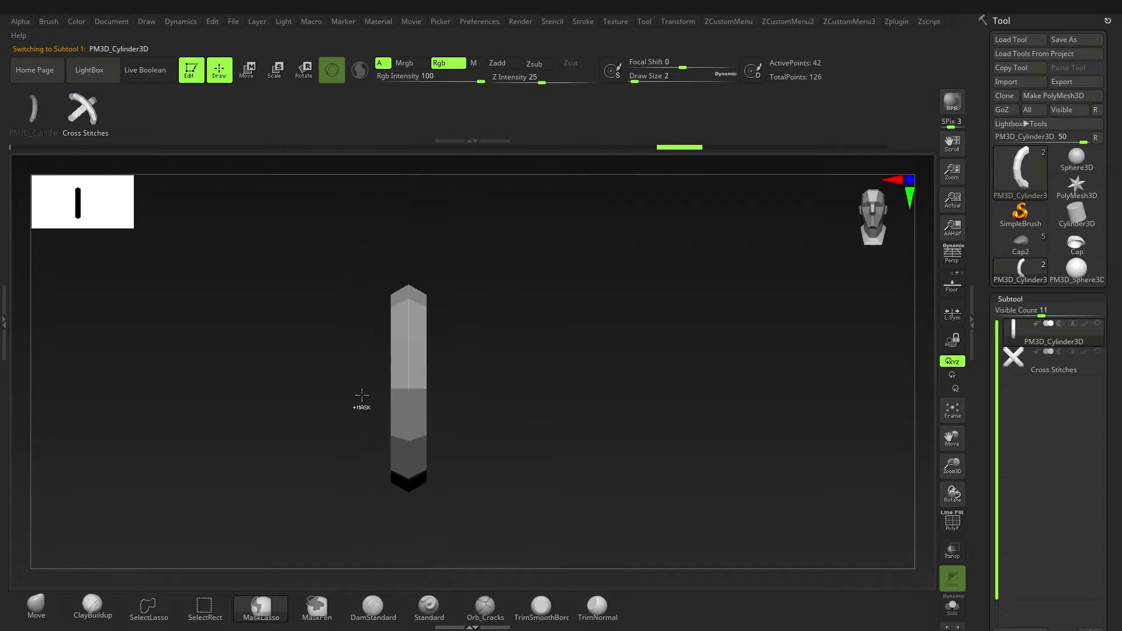
{"action": "key", "text": "ctrl+shift+d"}
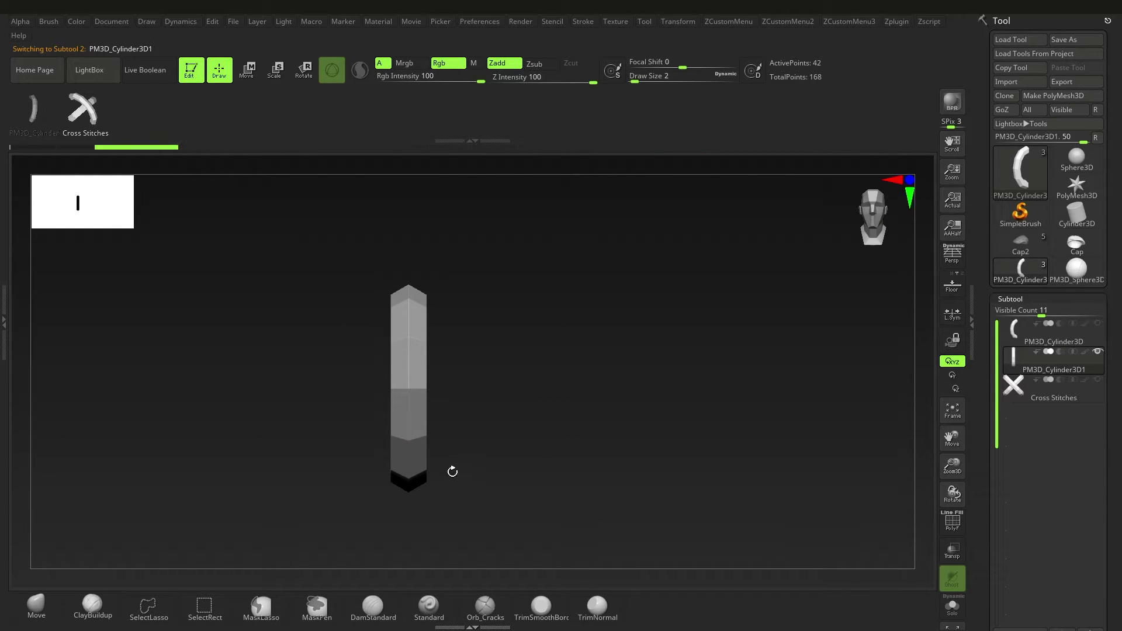
Rename the duplicated straight stitch subtool as Double.
{"action": "scroll", "coordinate": [1046, 525], "scroll_direction": "down", "scroll_amount": 3}
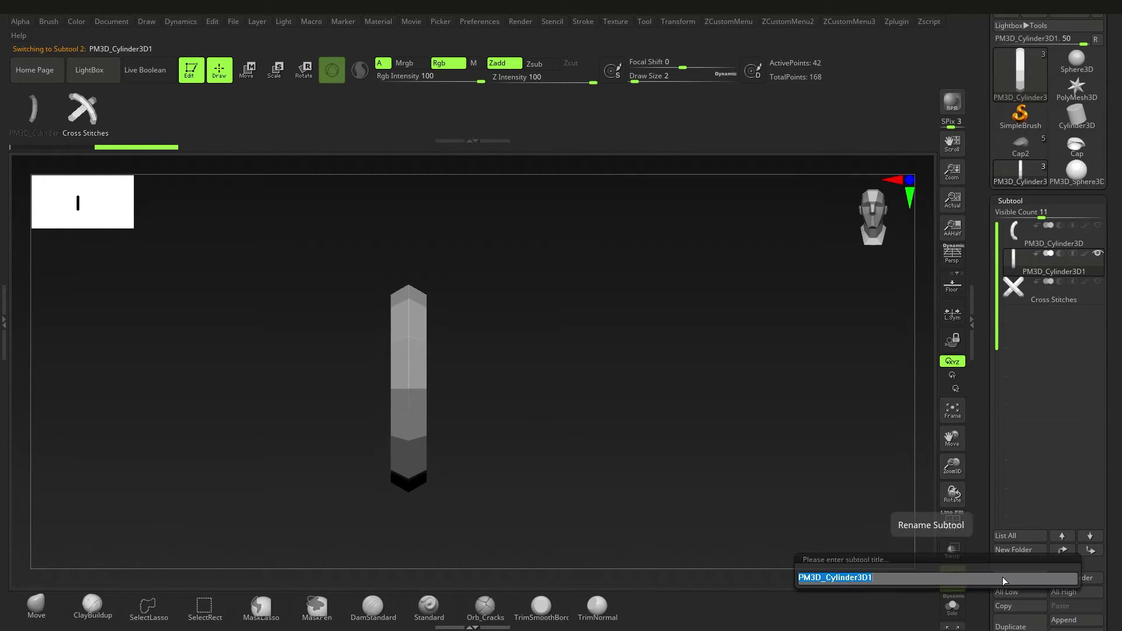
{"action": "left_click", "coordinate": [1001, 576]}
{"action": "type", "text": "Double"}
{"action": "key", "text": "Return"}
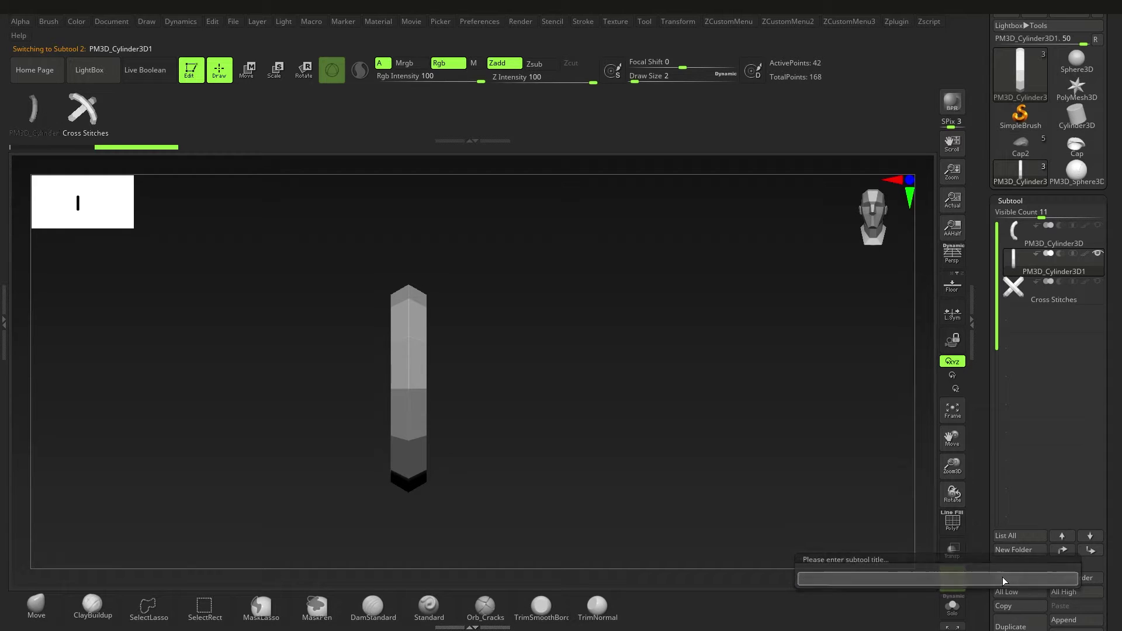
Copy the stitch sideways within the Double subtool to form two parallel stitches, and clear the mask.
{"action": "key", "text": "w"}
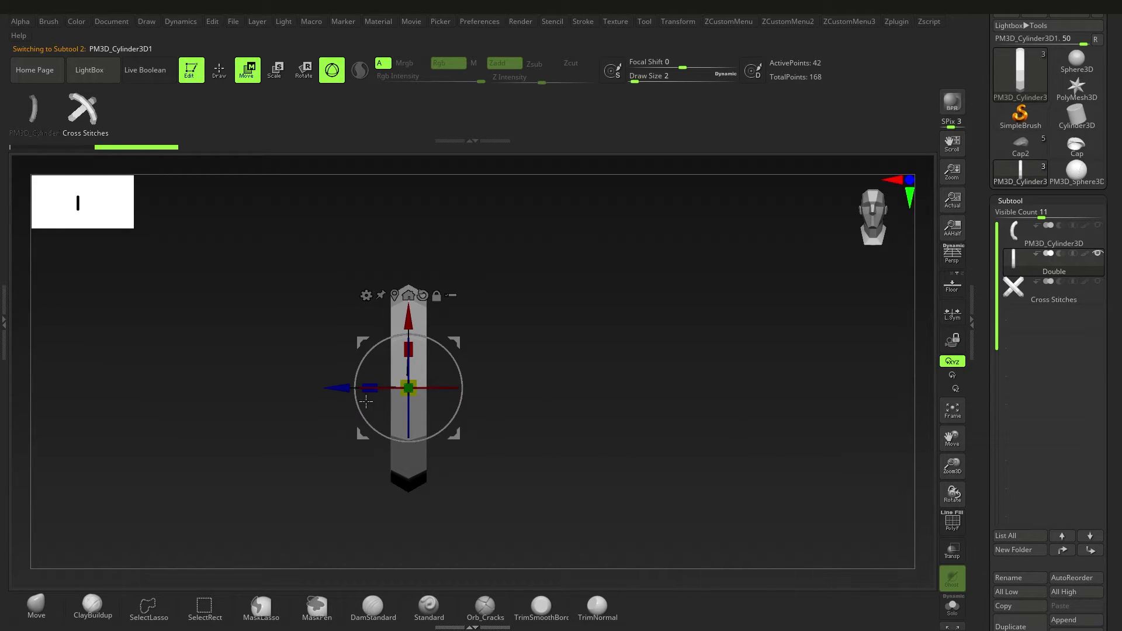
{"action": "left_click_drag", "start_coordinate": [398, 425], "coordinate": [492, 425], "text": "ctrl"}
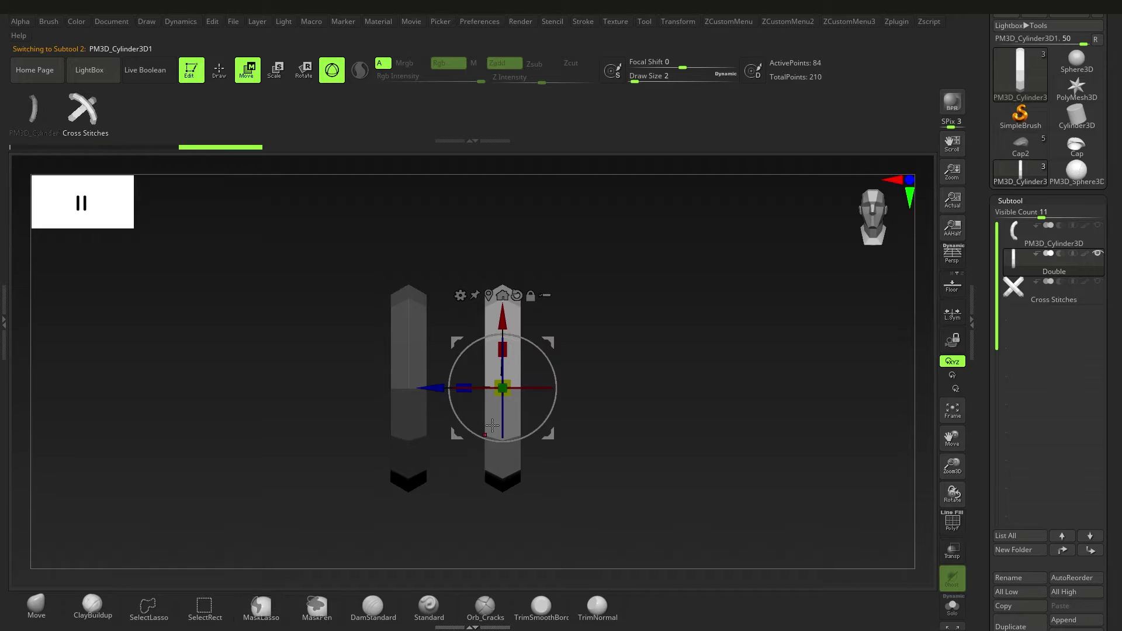
{"action": "key", "text": "q"}
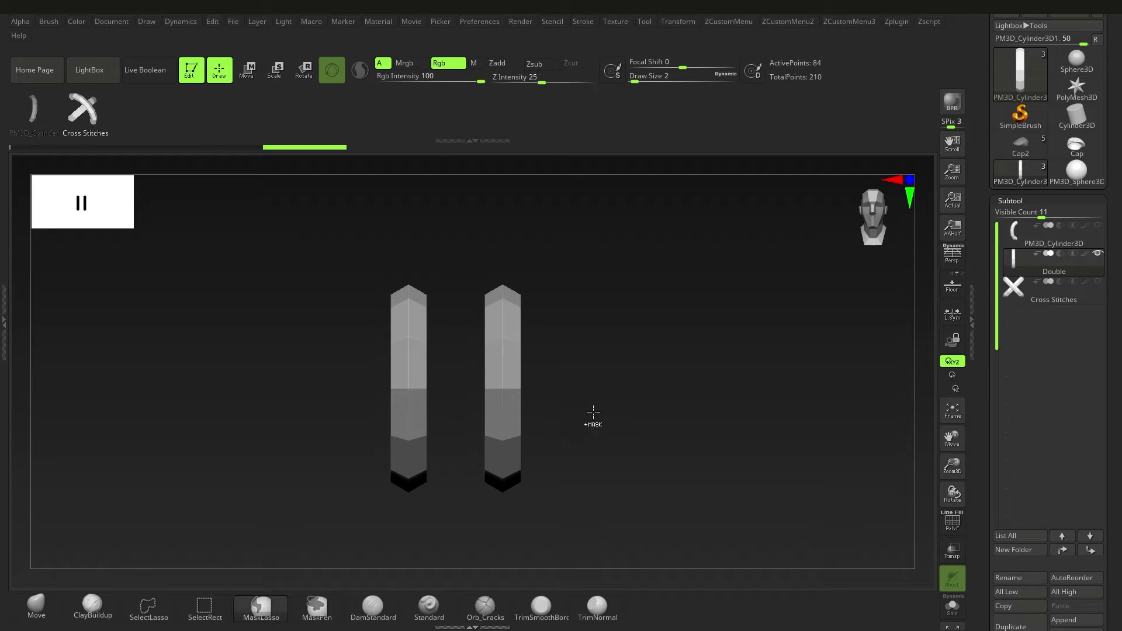
{"action": "key", "text": "space"}
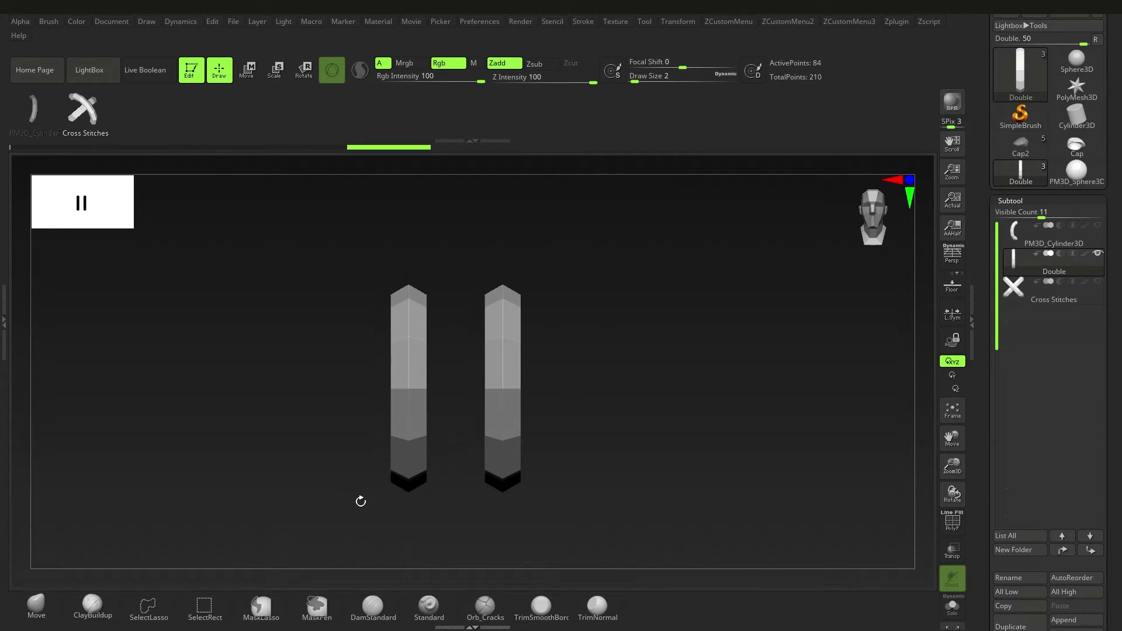
Append the two parallel stitches of the Double subtool to the existing InsertMesh stitch brush.
{"action": "key", "text": "b"}
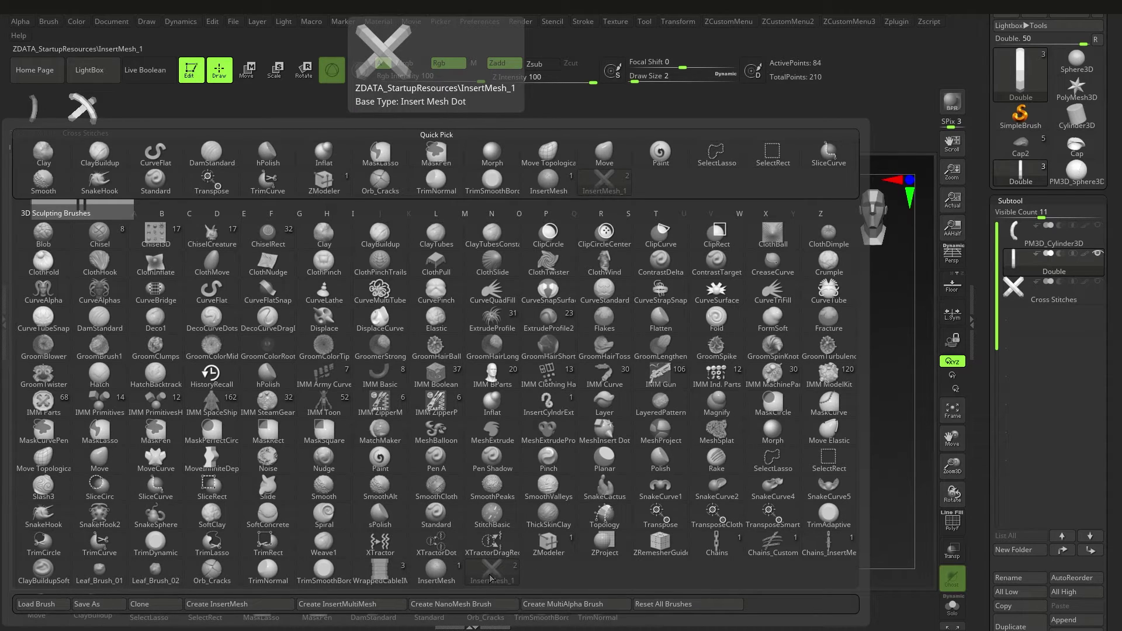
{"action": "left_click", "coordinate": [182, 608]}
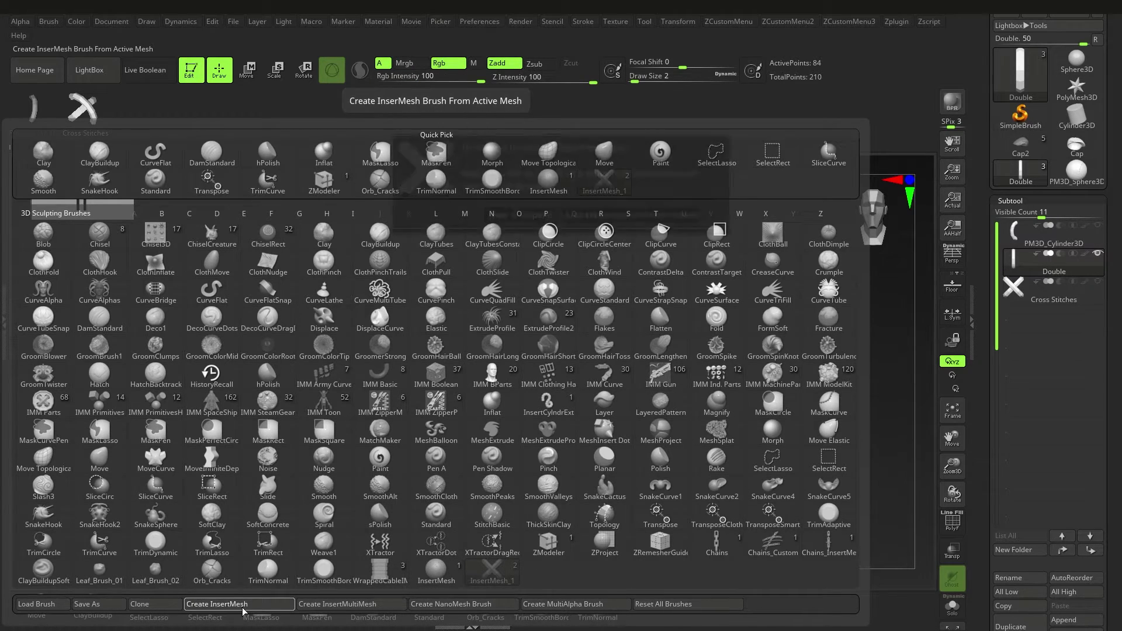
{"action": "left_click", "coordinate": [520, 215]}
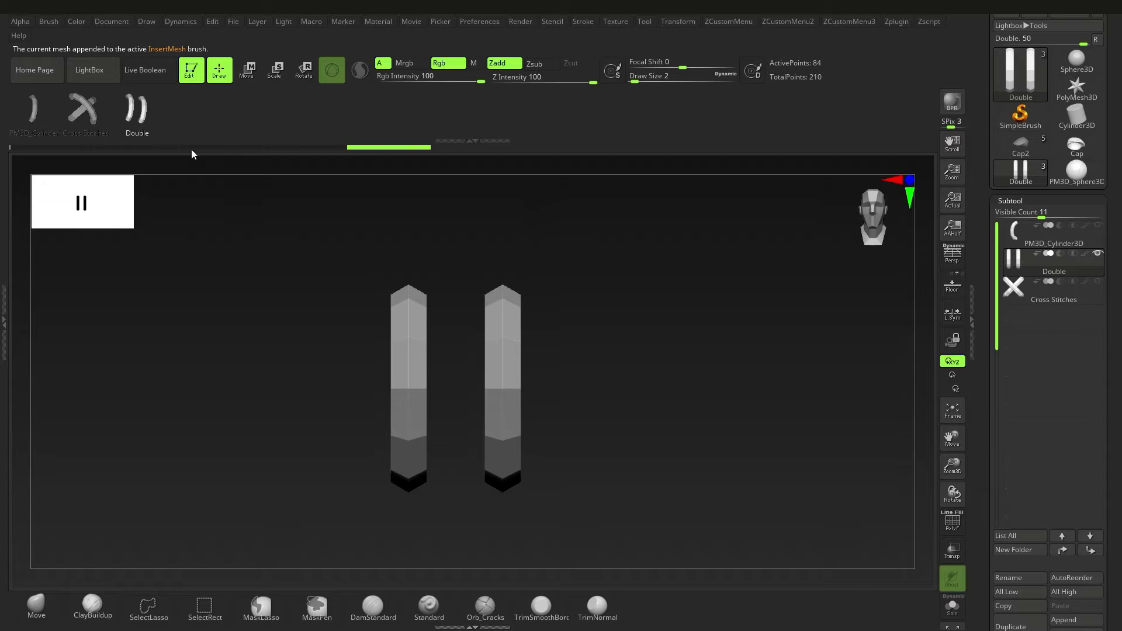
Switch to the Cap2 tool and apply the Double stitches along the existing seam curve on the cap's side.
{"action": "left_click", "coordinate": [1022, 149]}
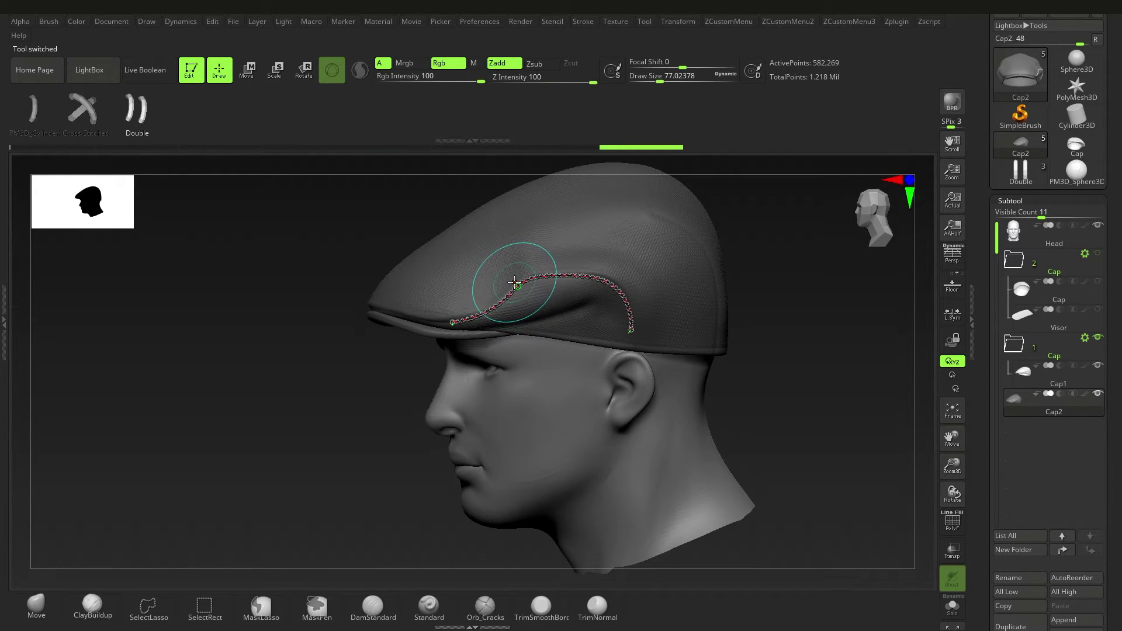
{"action": "key", "text": "ctrl"}
{"action": "right_click_drag", "start_coordinate": [508, 287], "coordinate": [533, 255], "text": "ctrl"}
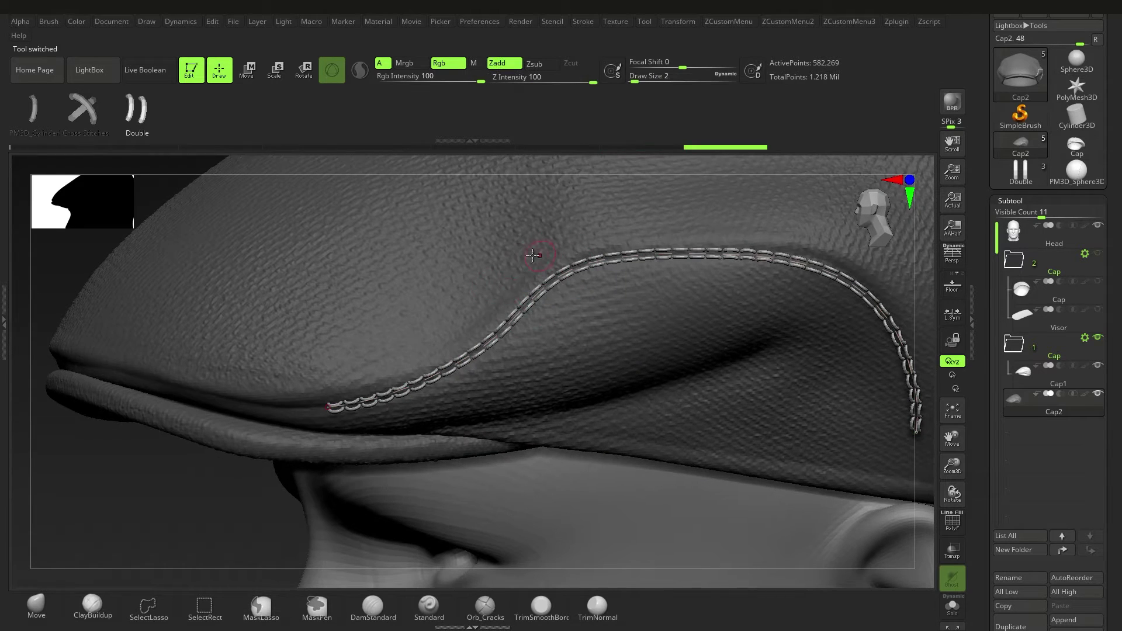
{"action": "left_click", "coordinate": [349, 389]}
{"action": "right_click_drag", "start_coordinate": [563, 377], "coordinate": [528, 357], "text": "ctrl"}
Switch to the Cylinder3D primitive and convert it to a PolyMesh3D.
{"action": "left_click", "coordinate": [1077, 116]}
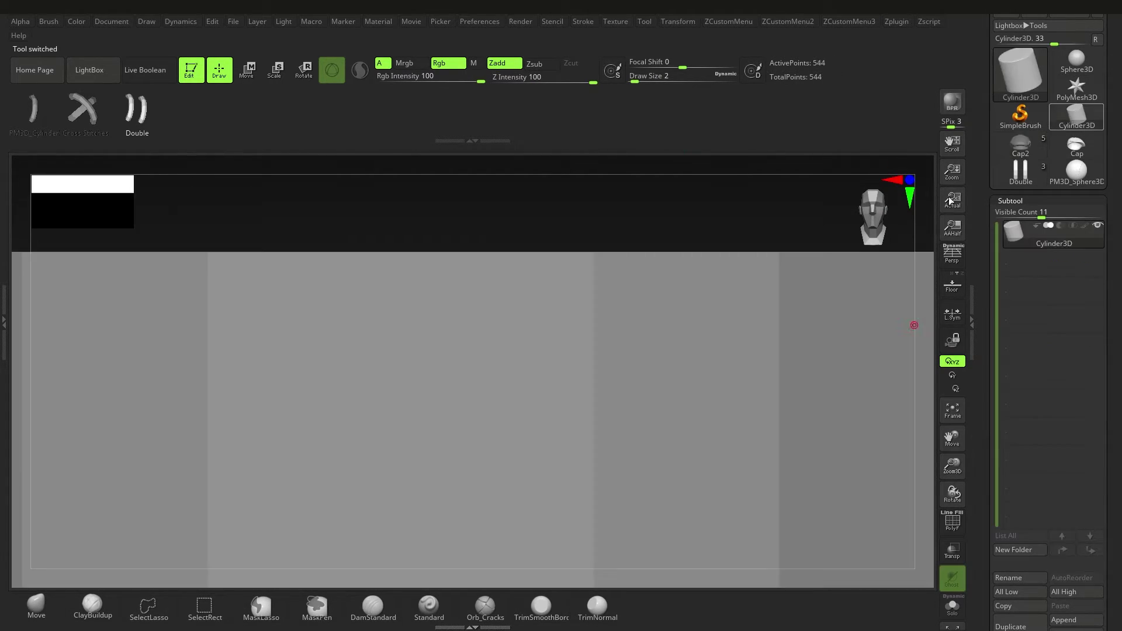
{"action": "right_click_drag", "start_coordinate": [653, 363], "coordinate": [558, 395], "text": "ctrl"}
{"action": "key", "text": "f"}
{"action": "scroll", "coordinate": [1047, 451], "scroll_direction": "down", "scroll_amount": 3}
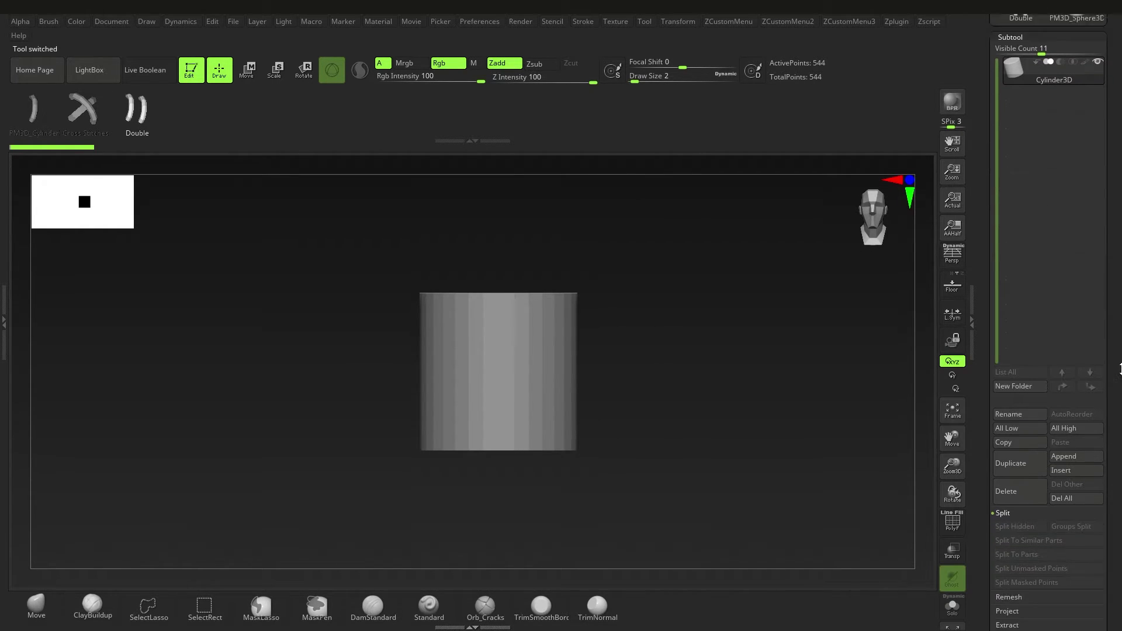
{"action": "left_click_drag", "start_coordinate": [1120, 401], "coordinate": [1120, 436]}
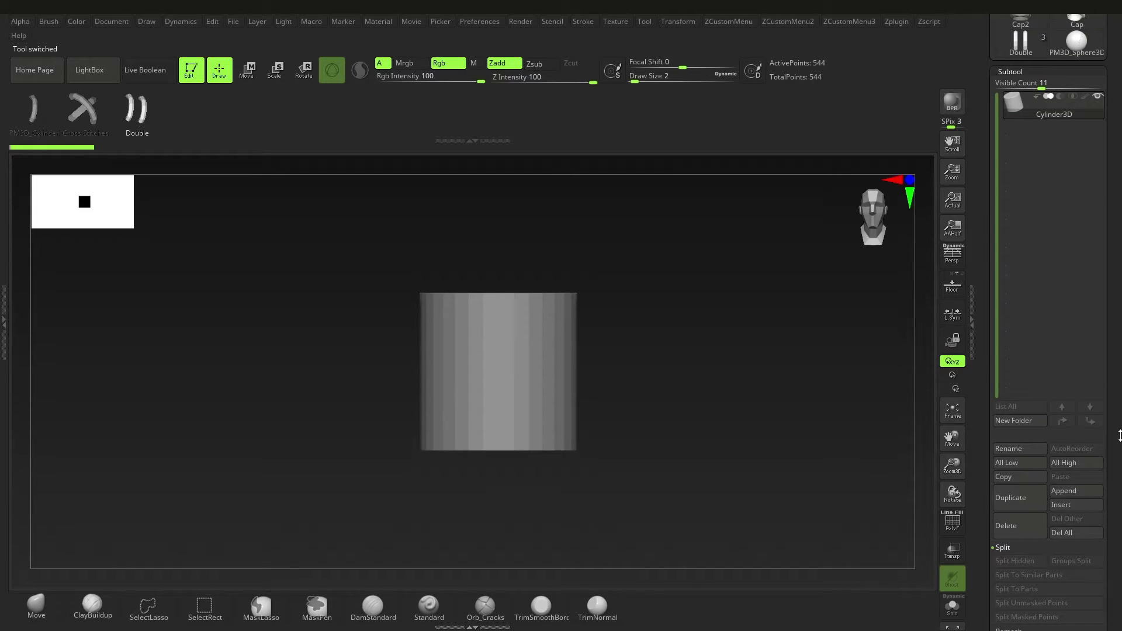
{"action": "left_click_drag", "start_coordinate": [1108, 473], "coordinate": [1101, 566]}
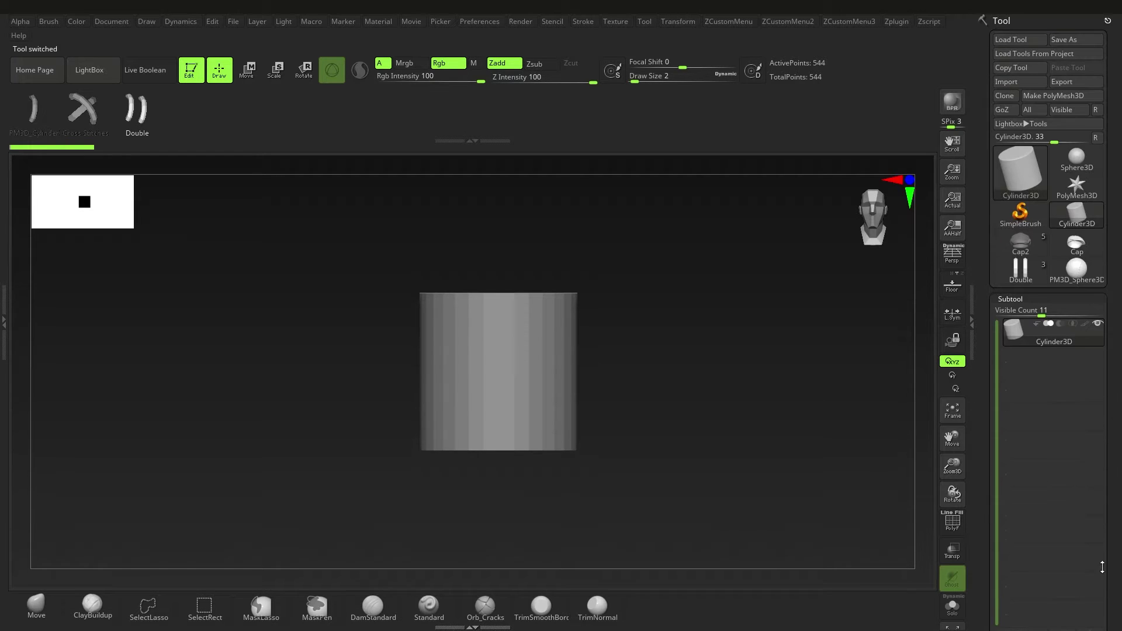
{"action": "left_click", "coordinate": [1055, 97]}
Stretch the cylinder vertically into a taller shape and subdivide it twice.
{"action": "key", "text": "w"}
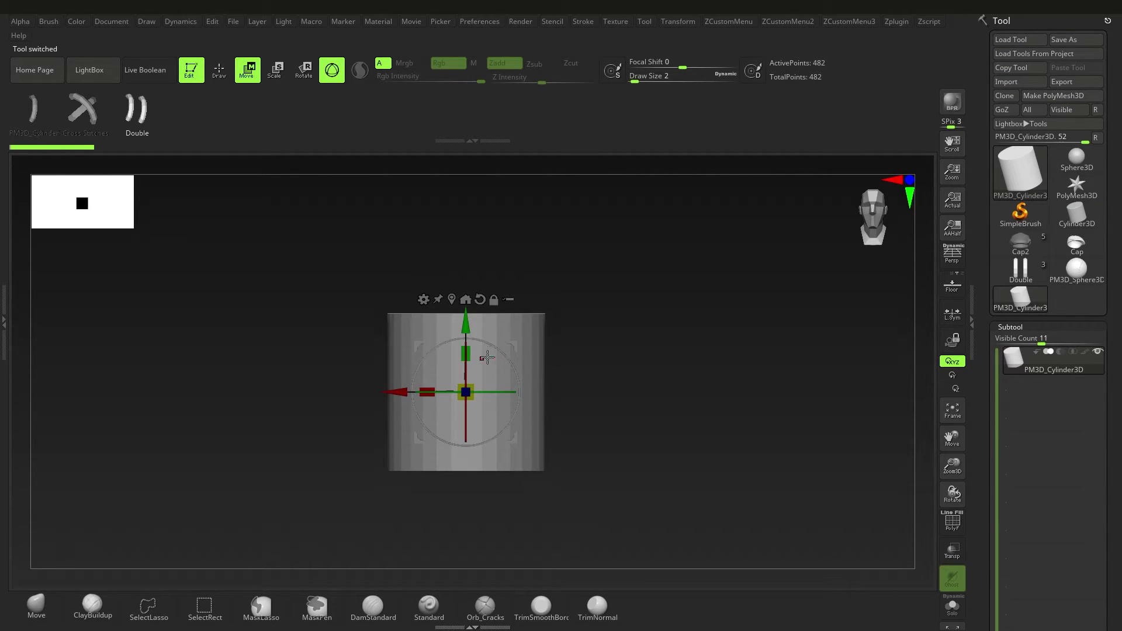
{"action": "left_click_drag", "start_coordinate": [465, 354], "coordinate": [466, 324]}
{"action": "key", "text": "q"}
{"action": "mouse_move", "coordinate": [515, 350]}
{"action": "right_mouse_down", "text": "alt"}
{"action": "mouse_move", "coordinate": [483, 351]}
{"action": "mouse_move", "coordinate": [514, 350]}
{"action": "right_mouse_up", "text": "alt"}
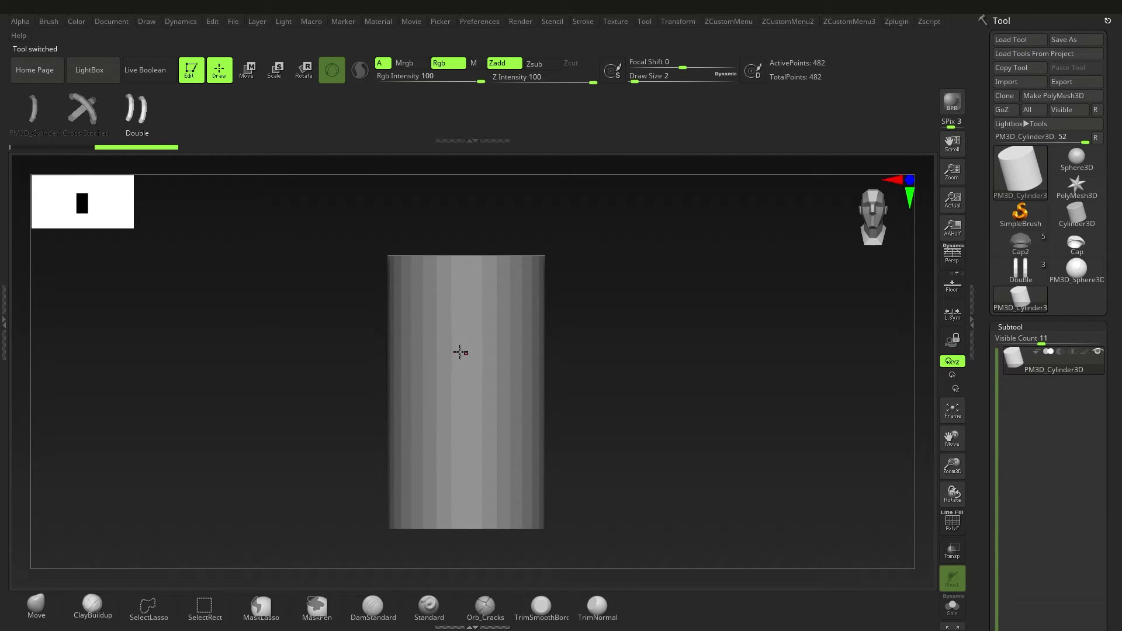
{"action": "key", "text": "ctrl+d"}
{"action": "key", "text": "ctrl+d"}
{"action": "key", "text": "1"}
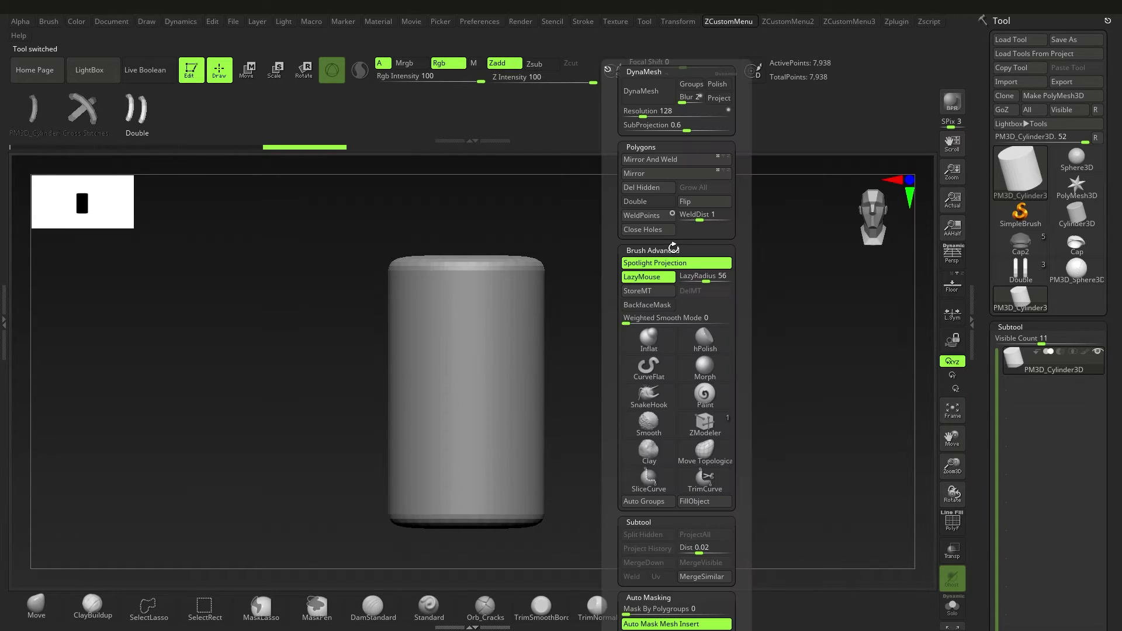
{"action": "key", "text": "2"}
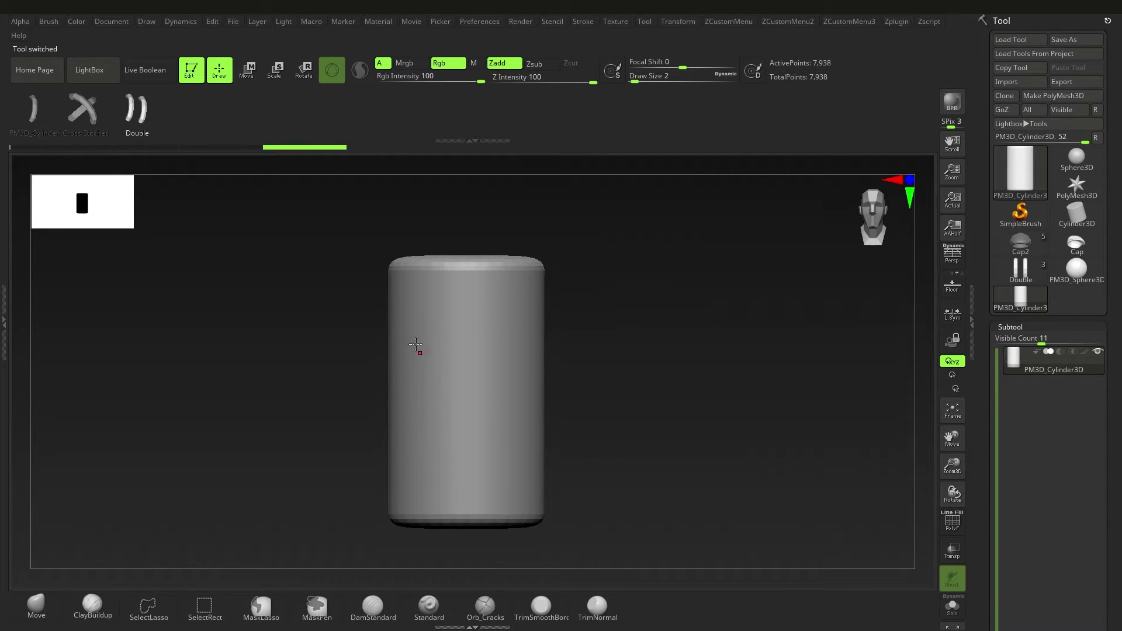
Try drawing a diagonal double-stitch curve by hand across the cylinder's front at draw size 28.75.
{"action": "key", "text": "s"}
{"action": "left_click_drag", "start_coordinate": [421, 339], "coordinate": [422, 339]}
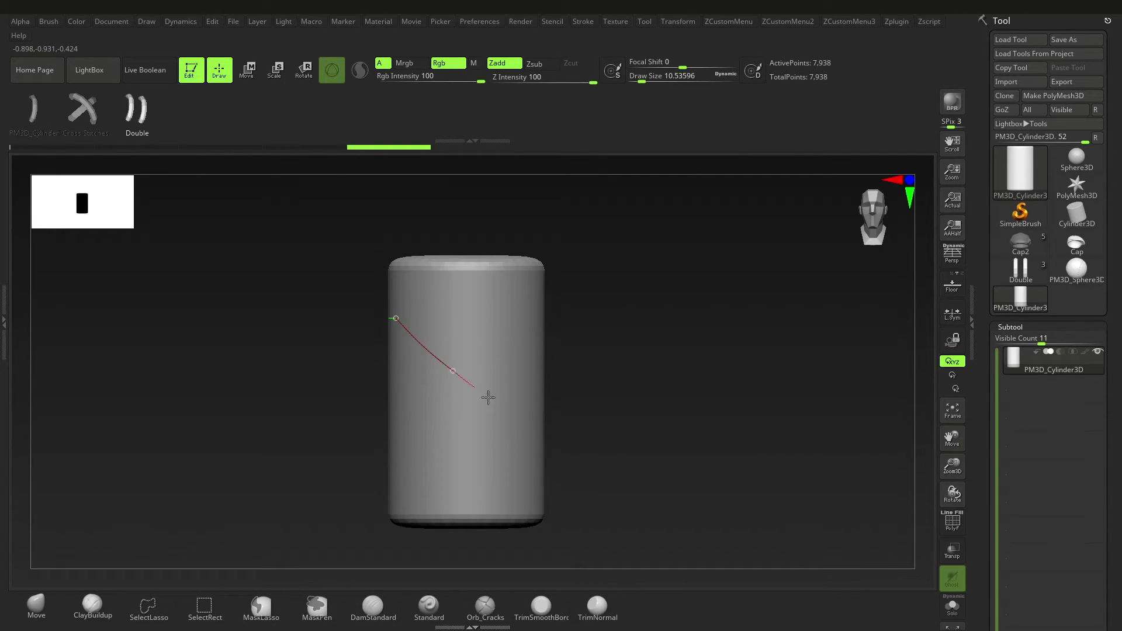
{"action": "left_click_drag", "start_coordinate": [487, 398], "coordinate": [498, 404]}
{"action": "key", "text": "s"}
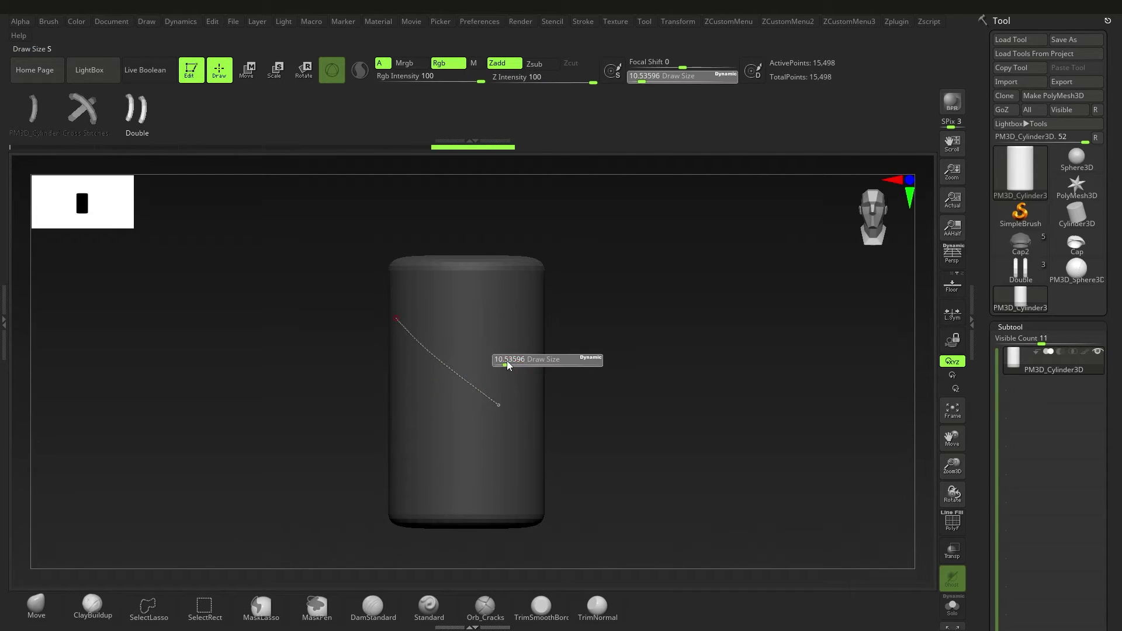
{"action": "left_click_drag", "start_coordinate": [513, 362], "coordinate": [516, 362]}
{"action": "left_click", "coordinate": [454, 369]}
{"action": "mouse_move", "coordinate": [454, 369]}
{"action": "right_mouse_down", "text": "ctrl"}
{"action": "mouse_move", "coordinate": [618, 458]}
{"action": "mouse_move", "coordinate": [497, 413]}
{"action": "mouse_move", "coordinate": [470, 415]}
{"action": "right_mouse_up", "text": "ctrl"}
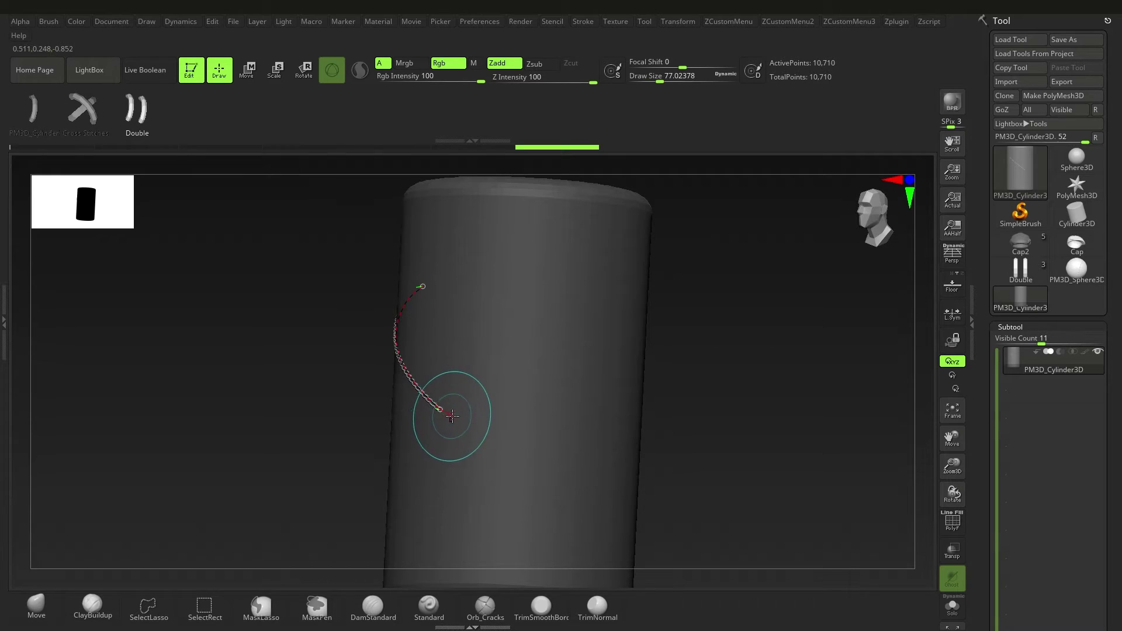
Try to continue the hand-drawn stitch curve around the cylinder's side and back.
{"action": "left_click_drag", "start_coordinate": [455, 418], "coordinate": [559, 479]}
{"action": "right_click_drag", "start_coordinate": [558, 480], "coordinate": [455, 431], "text": "alt"}
{"action": "key", "text": "ctrl+z"}
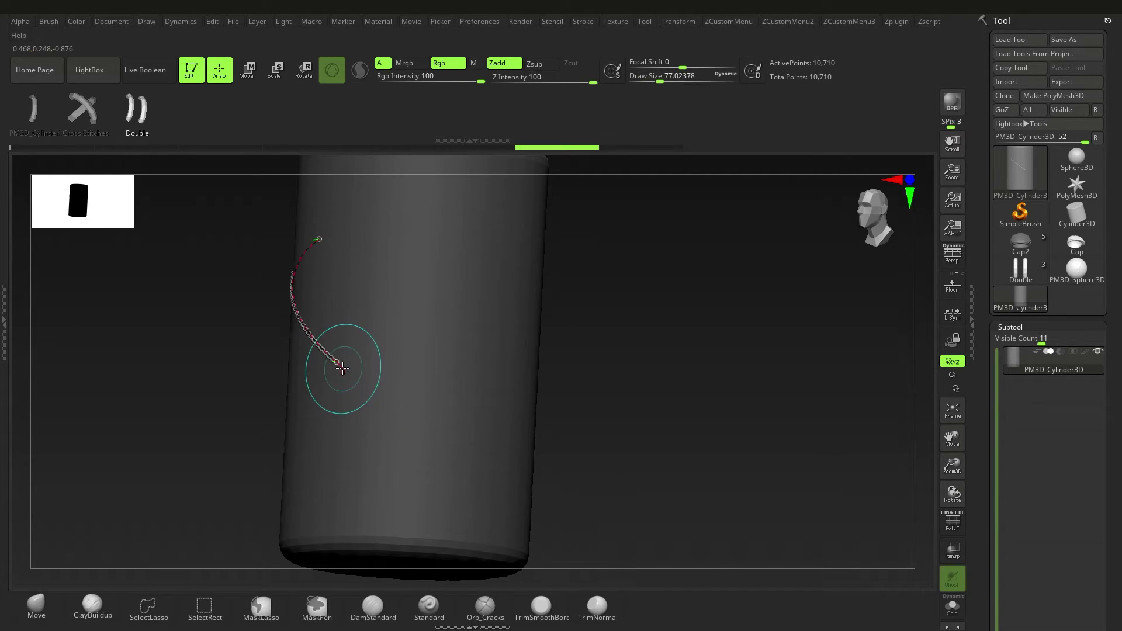
{"action": "left_click_drag", "start_coordinate": [340, 367], "coordinate": [483, 444]}
{"action": "right_click_drag", "start_coordinate": [501, 441], "coordinate": [442, 443]}
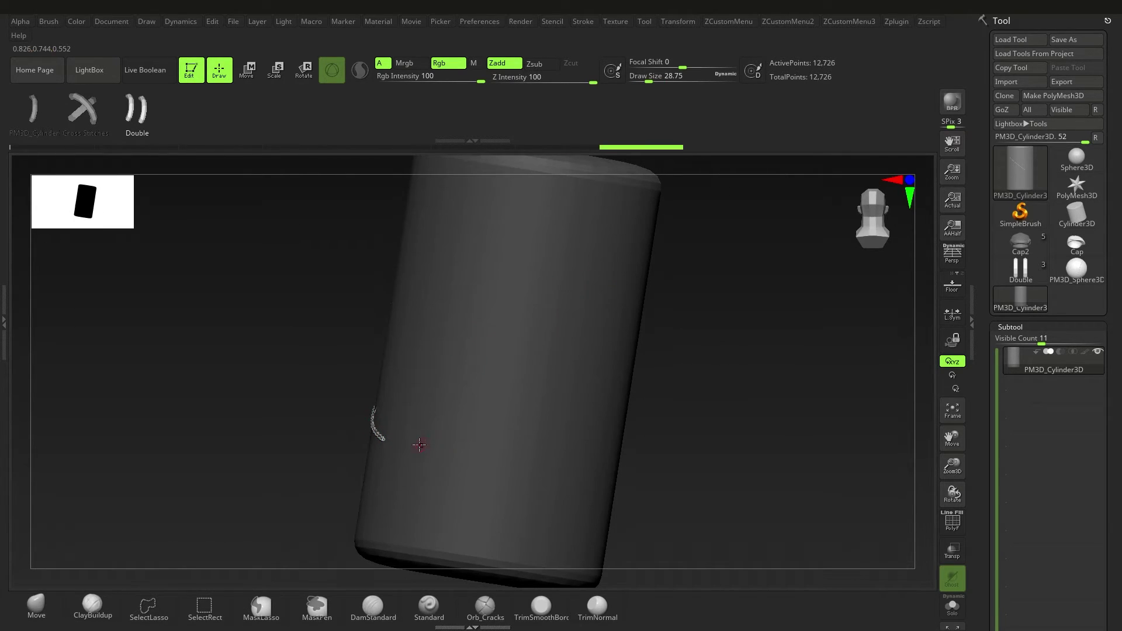
{"action": "left_click_drag", "start_coordinate": [500, 432], "coordinate": [589, 409]}
{"action": "mouse_move", "coordinate": [589, 408]}
{"action": "right_mouse_down", "text": "alt"}
{"action": "mouse_move", "coordinate": [560, 422]}
{"action": "mouse_move", "coordinate": [488, 401]}
{"action": "mouse_move", "coordinate": [409, 428]}
{"action": "right_mouse_up", "text": "alt"}
{"action": "left_click_drag", "start_coordinate": [515, 315], "coordinate": [397, 347]}
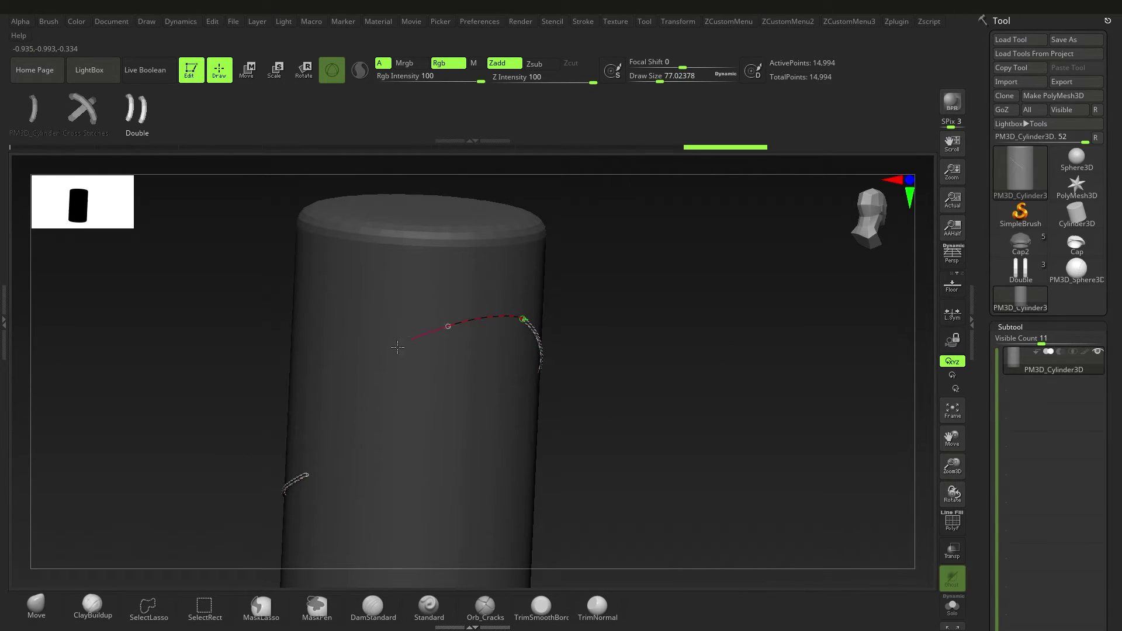
{"action": "left_click_drag", "start_coordinate": [283, 503], "coordinate": [282, 519]}
Undo all the hand-drawn stitch curves on the cylinder.
{"action": "right_click_drag", "start_coordinate": [282, 518], "coordinate": [327, 409]}
{"action": "mouse_move", "coordinate": [327, 408]}
{"action": "right_mouse_down", "text": "alt"}
{"action": "mouse_move", "coordinate": [459, 383]}
{"action": "mouse_move", "coordinate": [608, 394]}
{"action": "right_mouse_up", "text": "alt"}
{"action": "mouse_move", "coordinate": [607, 395]}
{"action": "right_mouse_down", "text": "alt"}
{"action": "mouse_move", "coordinate": [458, 398]}
{"action": "mouse_move", "coordinate": [496, 396]}
{"action": "mouse_move", "coordinate": [439, 388]}
{"action": "right_mouse_up", "text": "alt"}
{"action": "key", "text": "ctrl+z"}
{"action": "key", "text": "ctrl+z"}
{"action": "right_click_drag", "start_coordinate": [440, 388], "coordinate": [467, 383]}
{"action": "key", "text": "ctrl+z"}
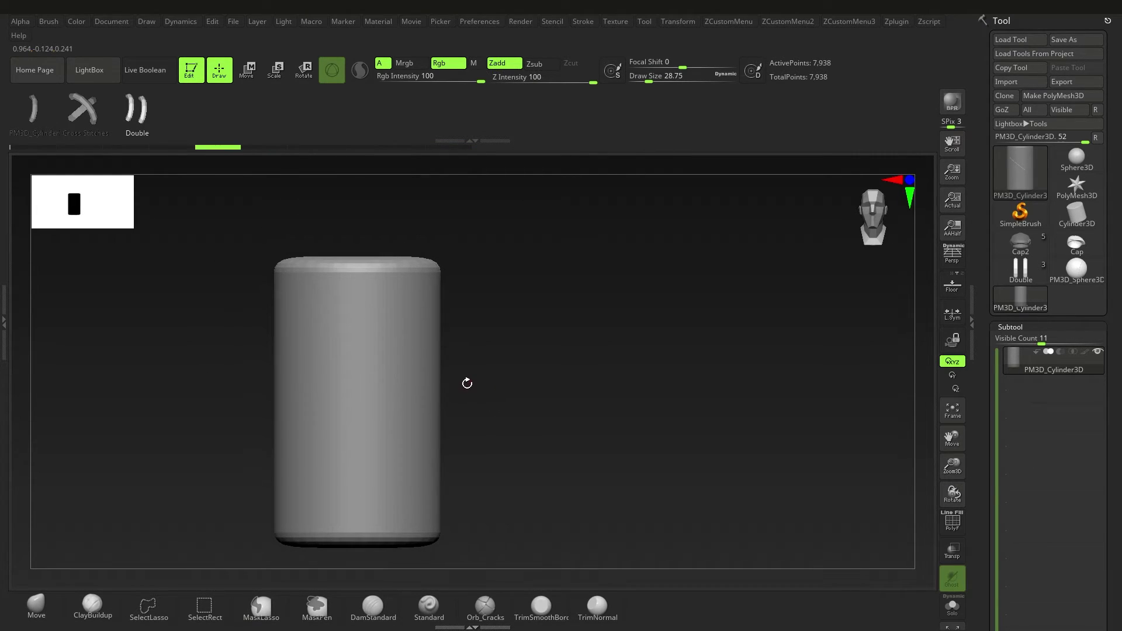
Show the polyframe and slice the cylinder diagonally with the SliceCurve brush to split it into two polygroups.
{"action": "key", "text": "shift+f"}
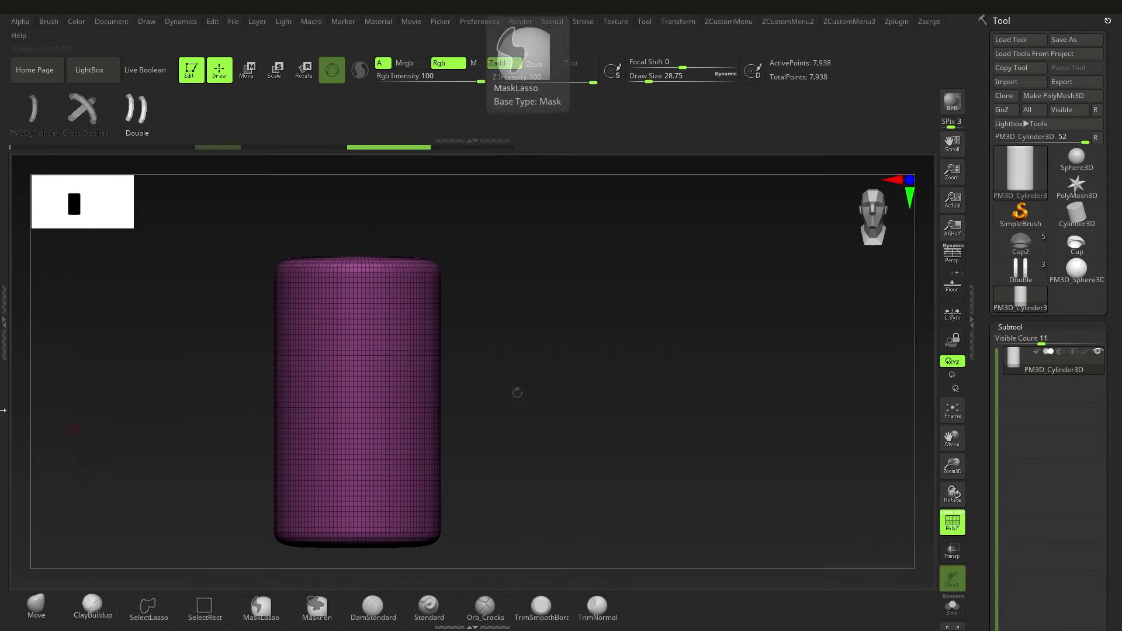
{"action": "key", "text": "b"}
{"action": "key", "text": "s"}
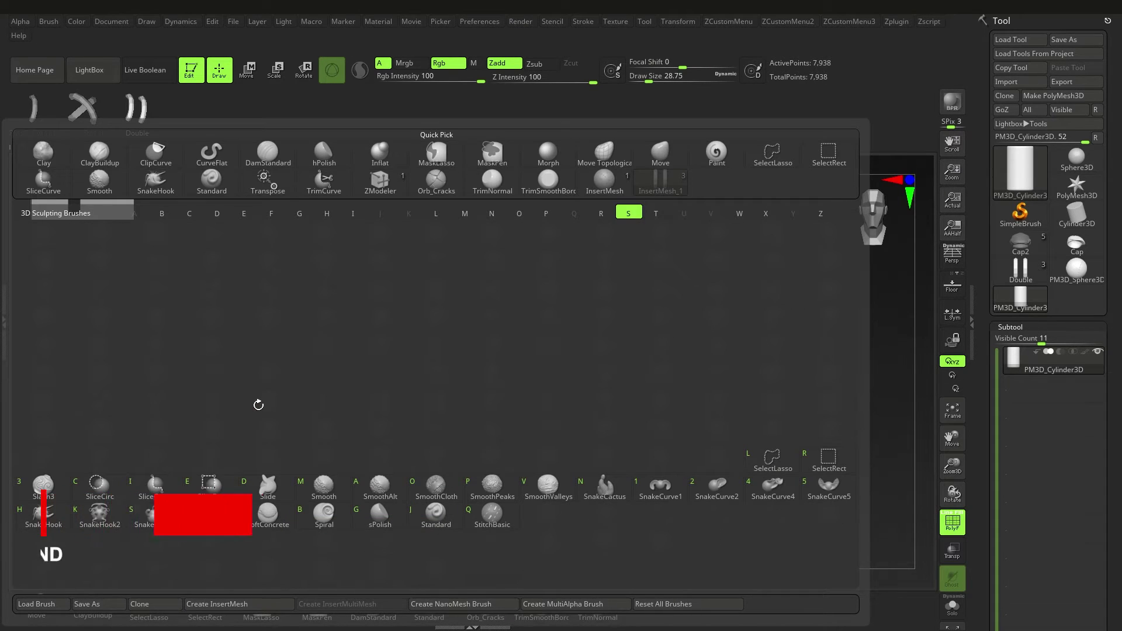
{"action": "left_click", "coordinate": [149, 494]}
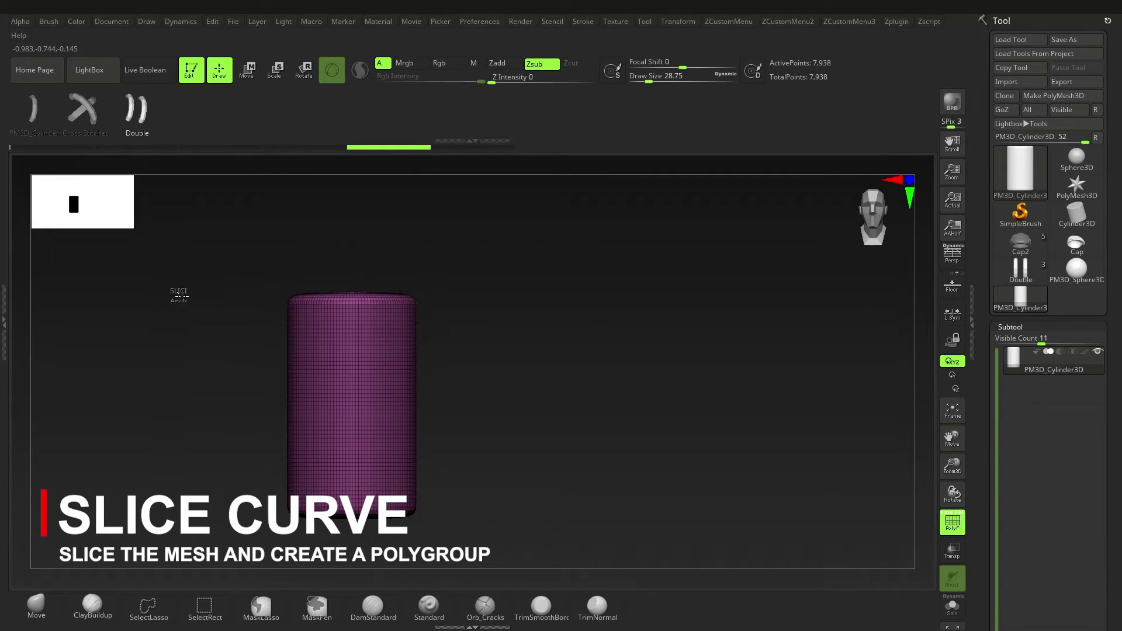
{"action": "left_click_drag", "start_coordinate": [179, 292], "coordinate": [575, 530], "text": "ctrl+shift"}
{"action": "right_click_drag", "start_coordinate": [362, 421], "coordinate": [388, 453], "text": "ctrl"}
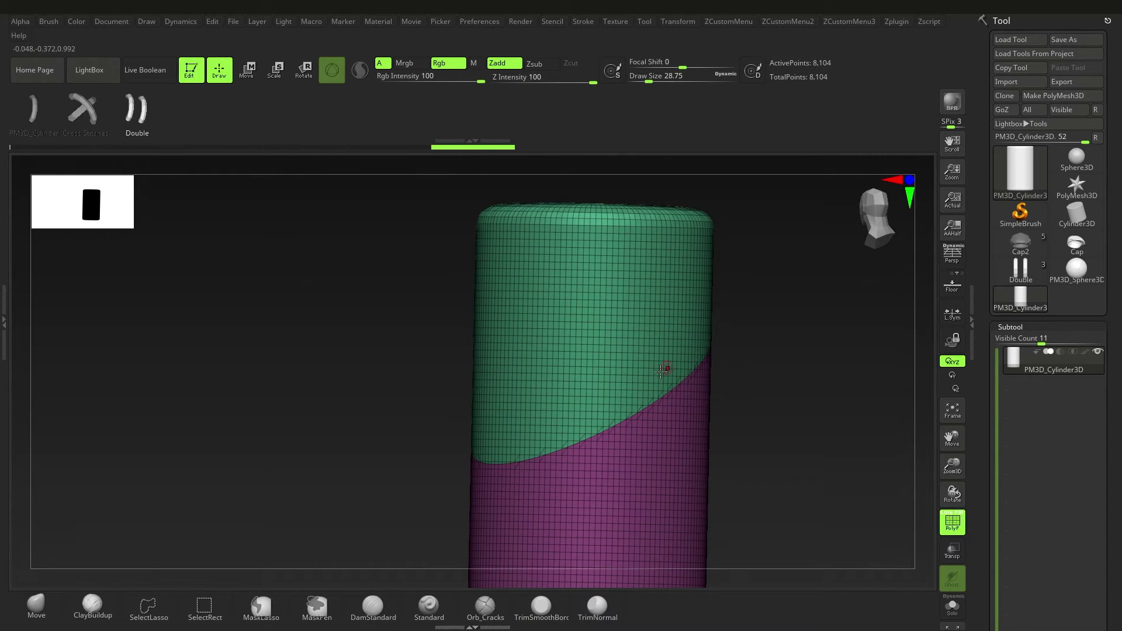
{"action": "right_click_drag", "start_coordinate": [666, 368], "coordinate": [438, 402], "text": "shift"}
{"action": "left_click_drag", "start_coordinate": [438, 402], "coordinate": [445, 406]}
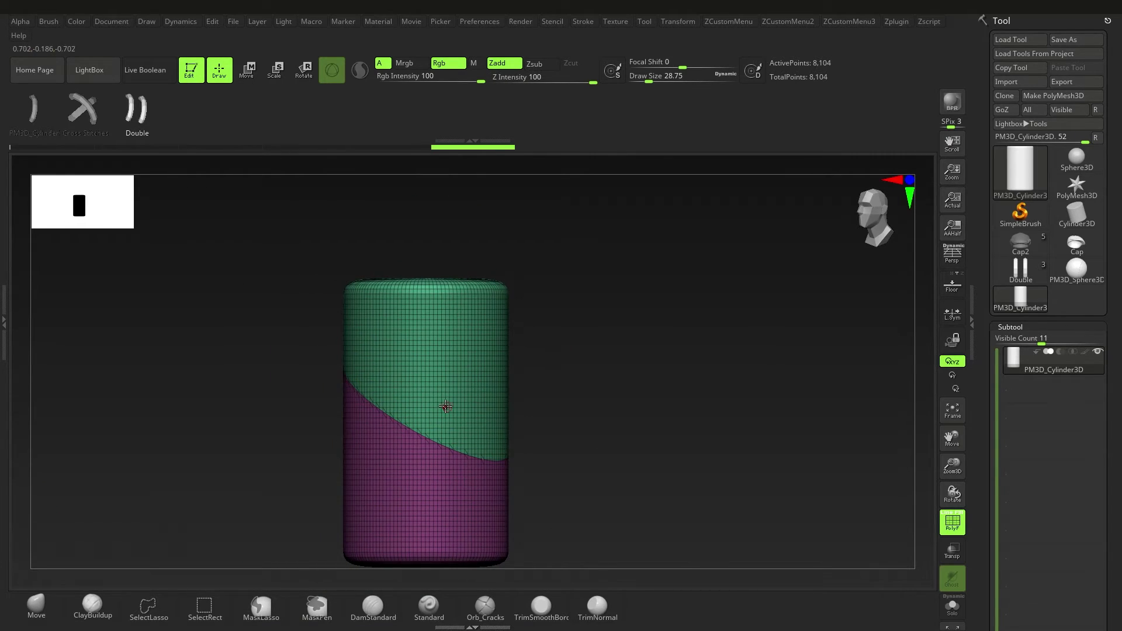
Create a curve along the cylinder's polygroup boundary using Frame Mesh, with Polygroups on and Border and Creased edges off.
{"action": "left_click", "coordinate": [583, 24]}
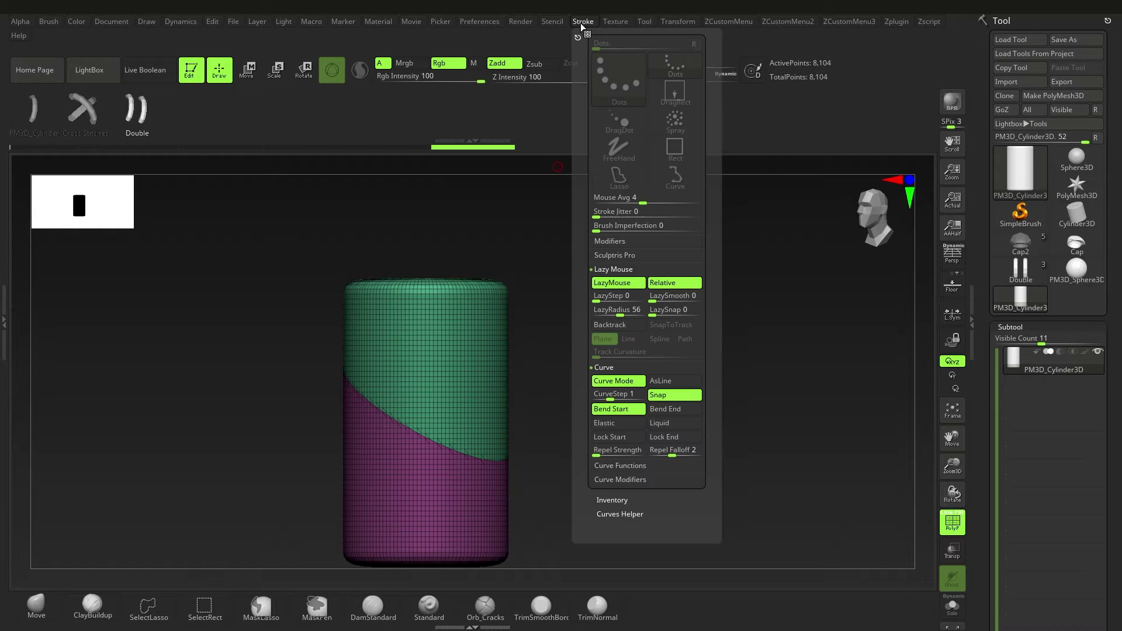
{"action": "left_click", "coordinate": [634, 381]}
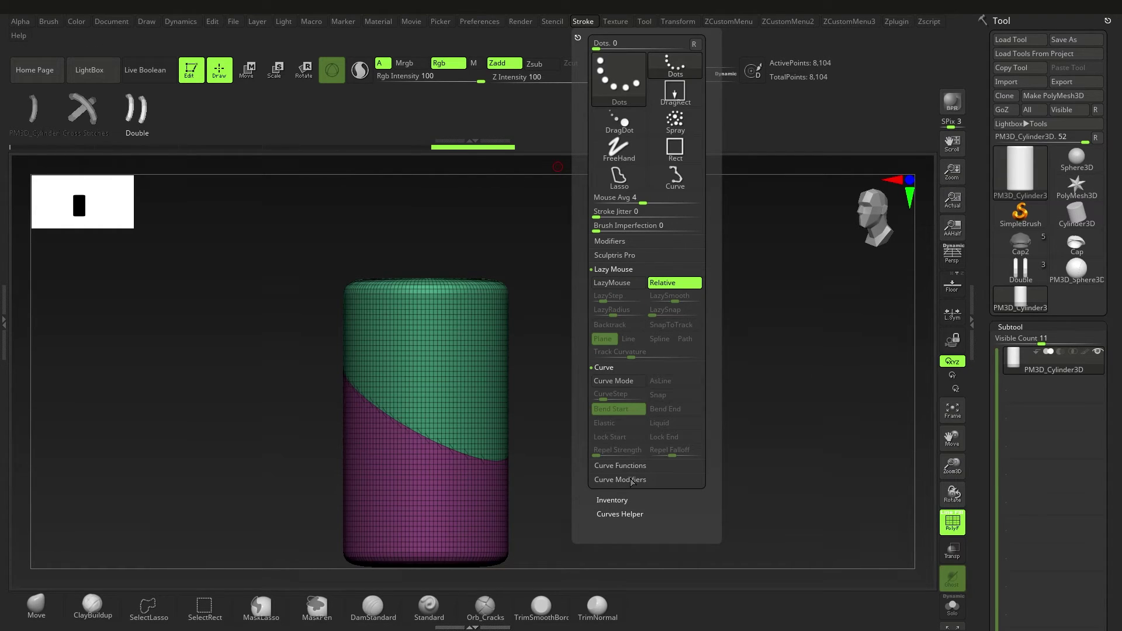
{"action": "left_click", "coordinate": [623, 466]}
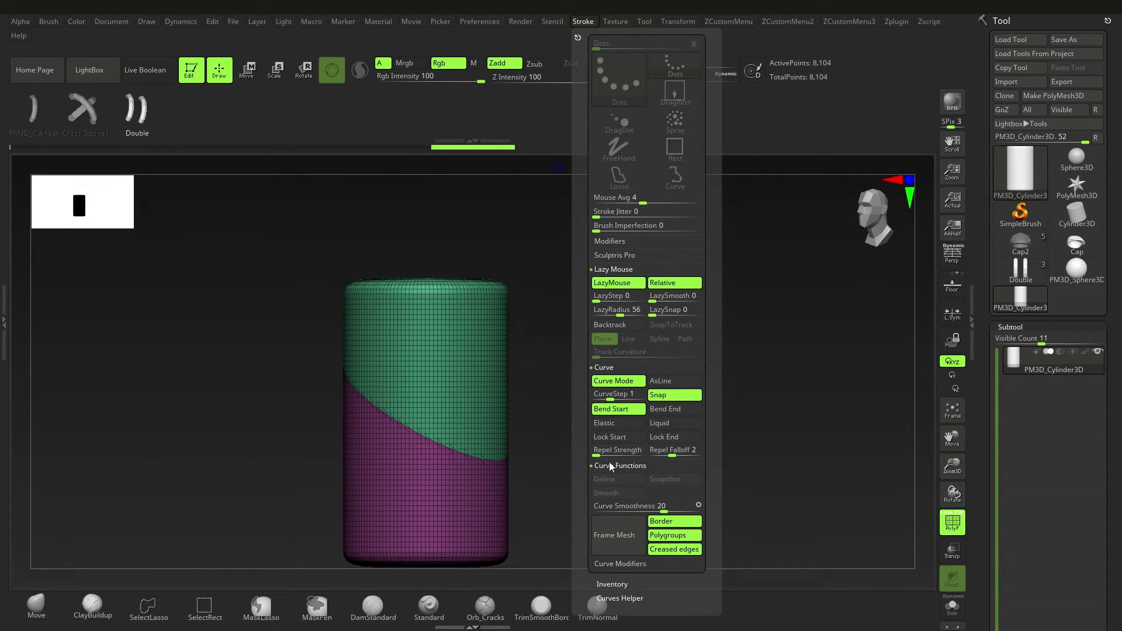
{"action": "left_click", "coordinate": [619, 367]}
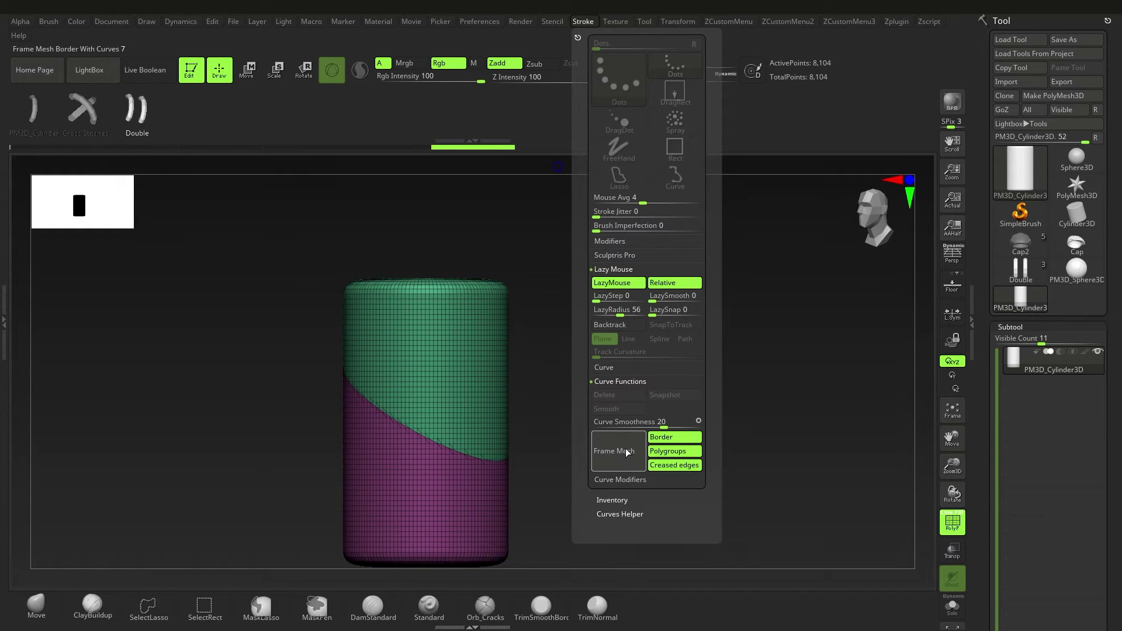
{"action": "left_click", "coordinate": [670, 442]}
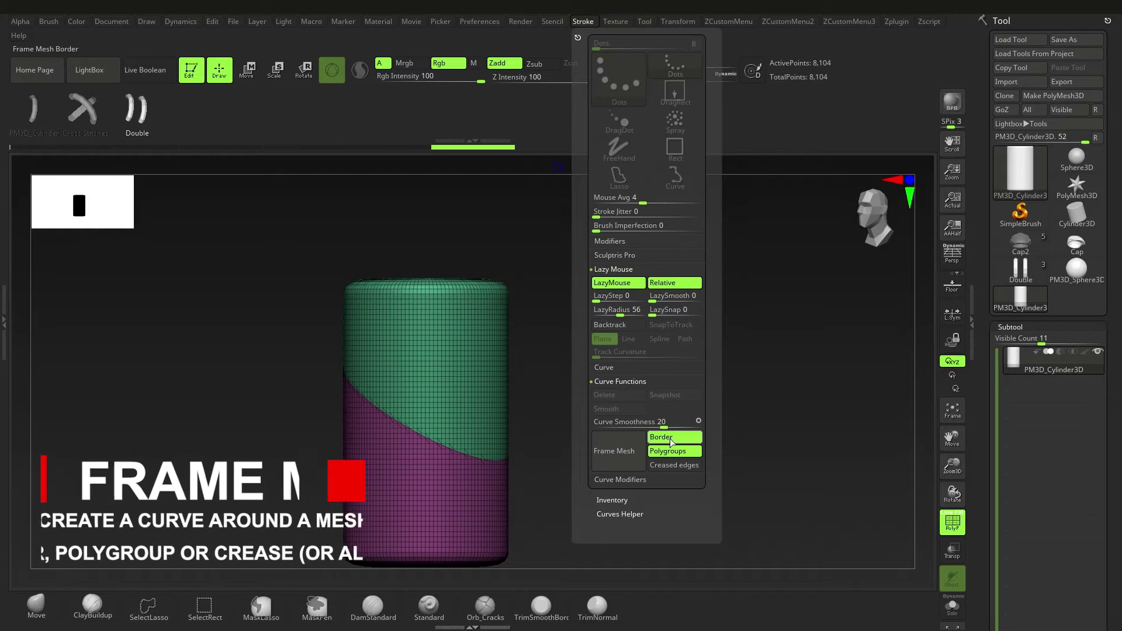
{"action": "left_click", "coordinate": [670, 438]}
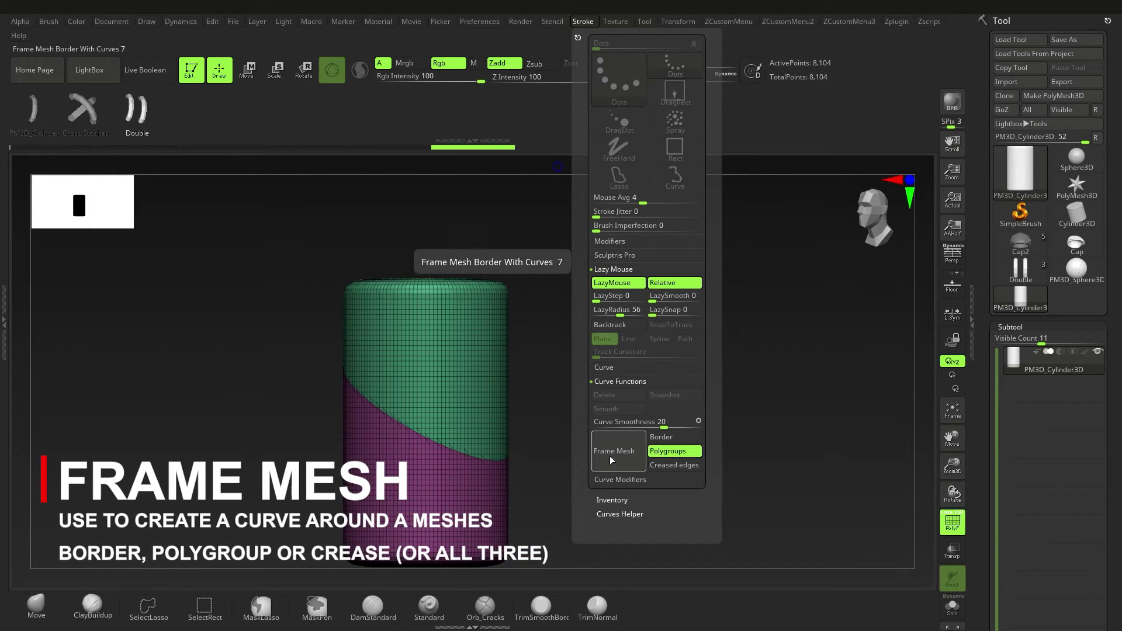
{"action": "left_click", "coordinate": [584, 24]}
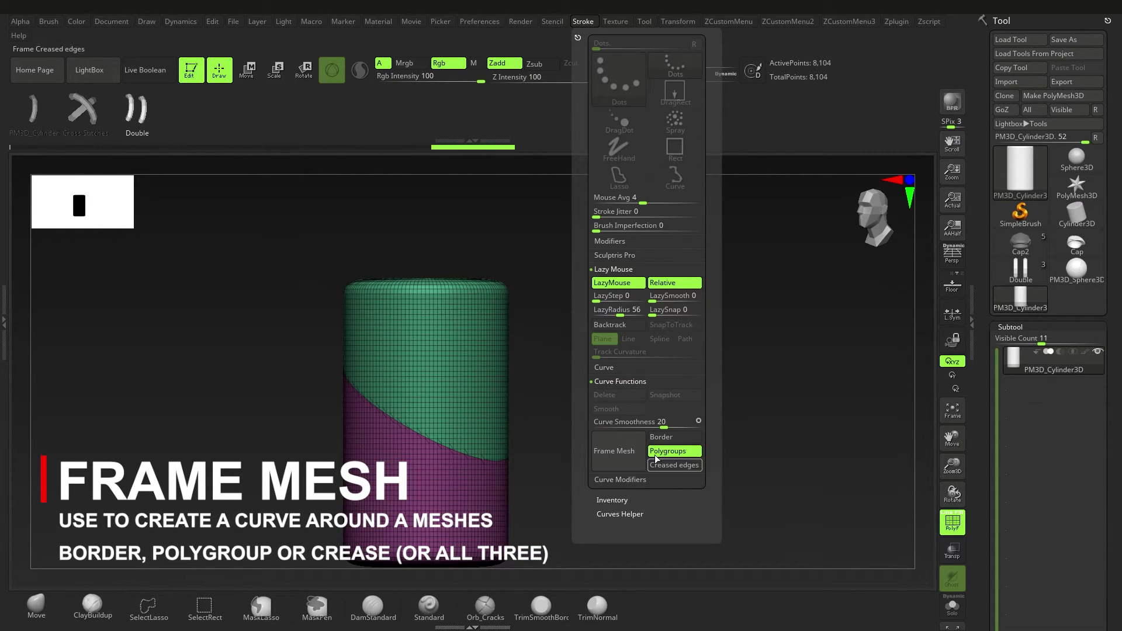
{"action": "left_click", "coordinate": [602, 457]}
Apply the Double stitches along the framed curve at draw size 28.75 and hide the polyframe.
{"action": "mouse_move", "coordinate": [422, 377]}
{"action": "right_mouse_down"}
{"action": "mouse_move", "coordinate": [292, 380]}
{"action": "mouse_move", "coordinate": [426, 421]}
{"action": "mouse_move", "coordinate": [397, 371]}
{"action": "right_mouse_up"}
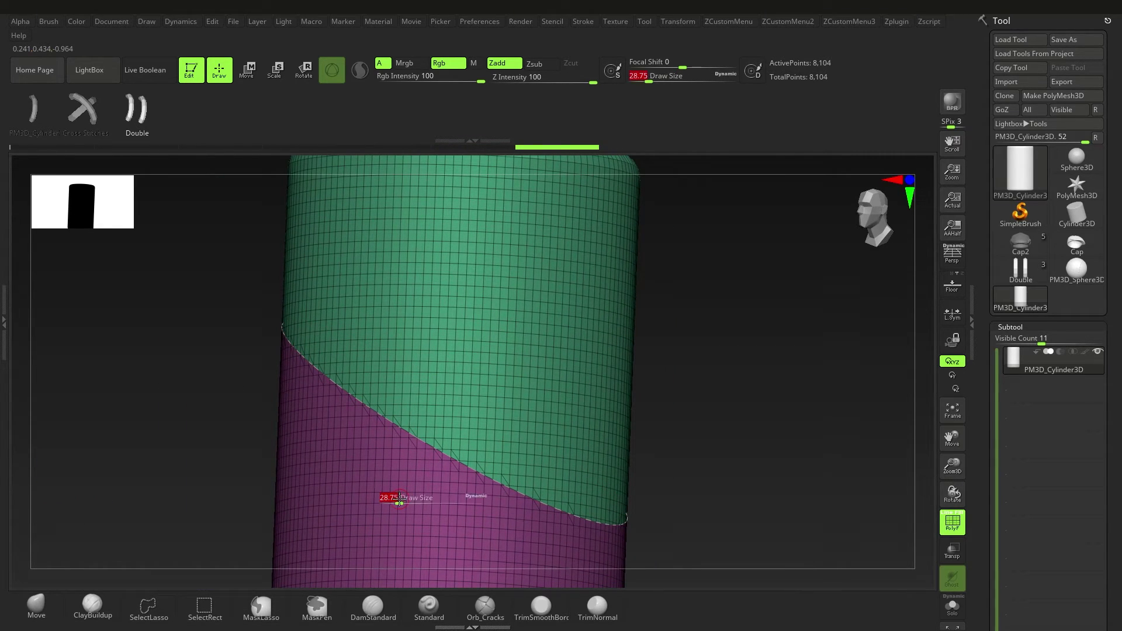
{"action": "left_click", "coordinate": [401, 431]}
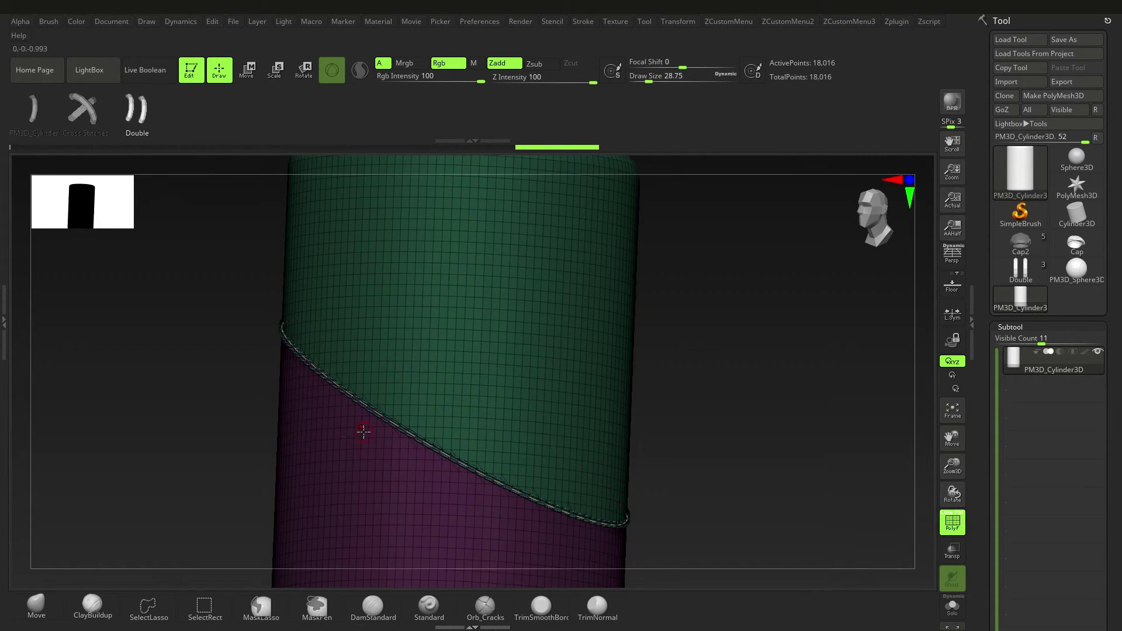
{"action": "key", "text": "shift+f"}
{"action": "right_click_drag", "start_coordinate": [388, 433], "coordinate": [246, 304]}
{"action": "right_click_drag", "start_coordinate": [437, 353], "coordinate": [465, 414], "text": "alt"}
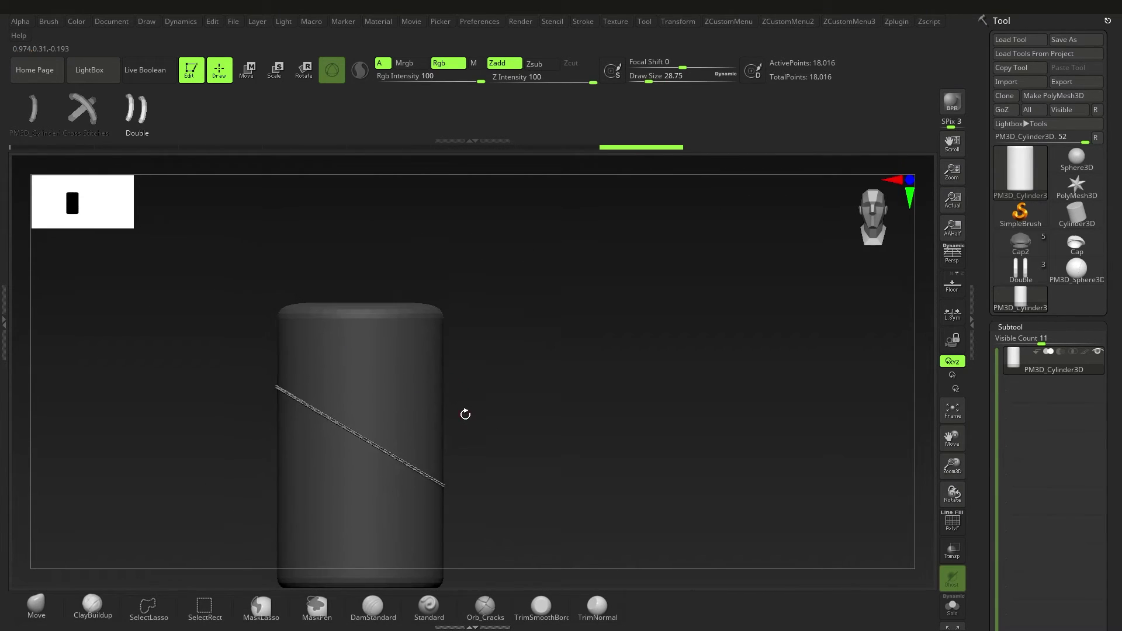
Show the polyframe and slice across the cylinder's lower part with SliceCurve to add a polygroup, undoing the extra opposite slice.
{"action": "key", "text": "b"}
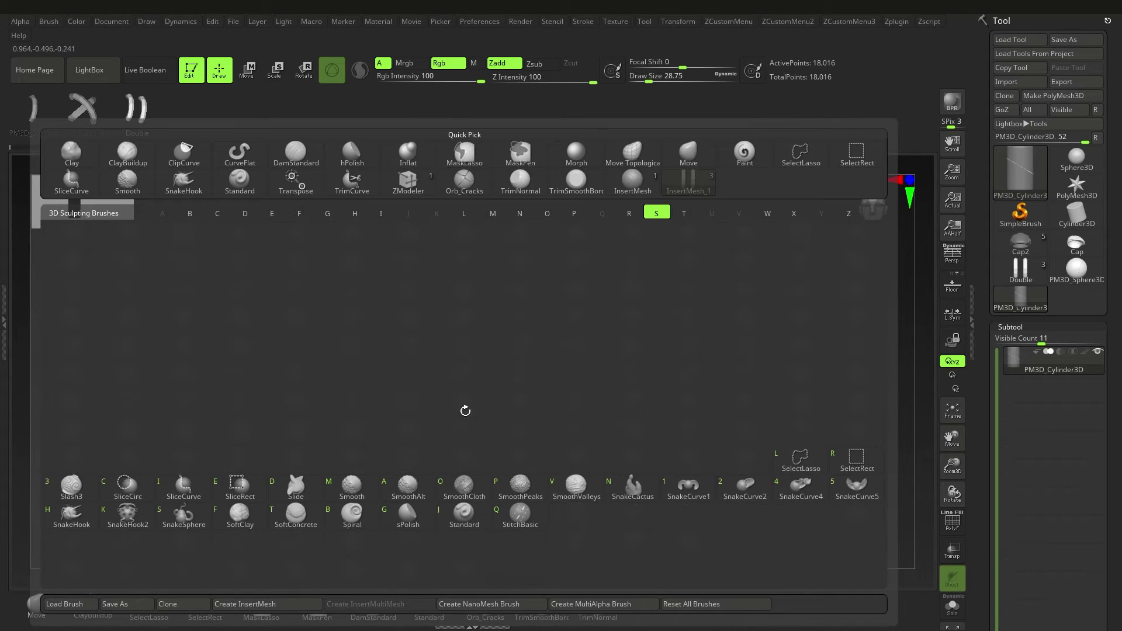
{"action": "key", "text": "Escape"}
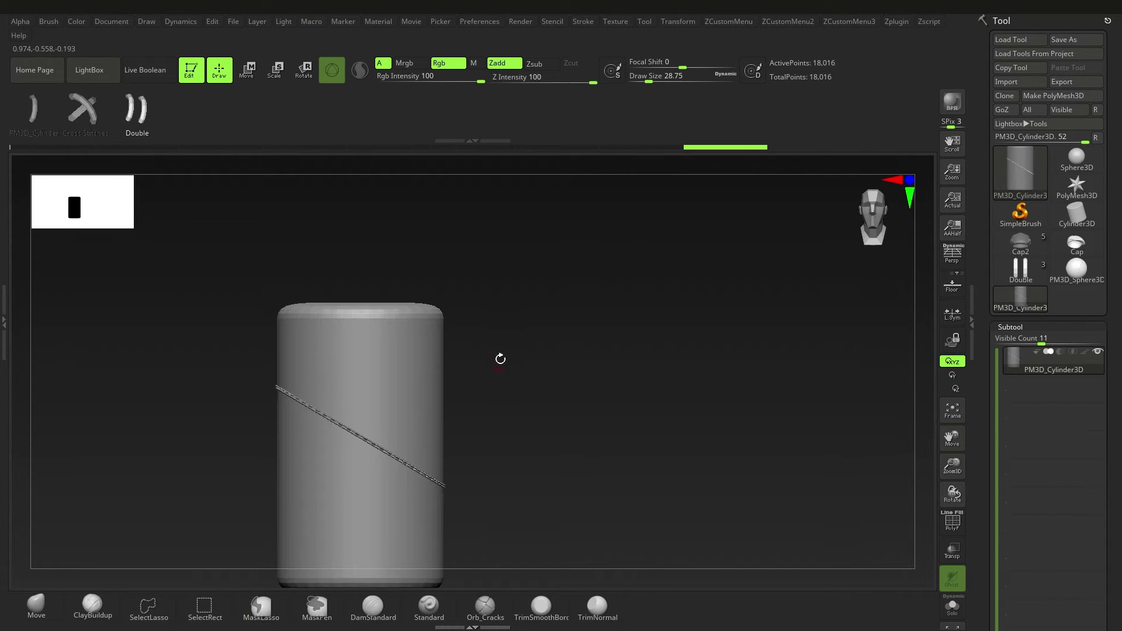
{"action": "key", "text": "shift+f"}
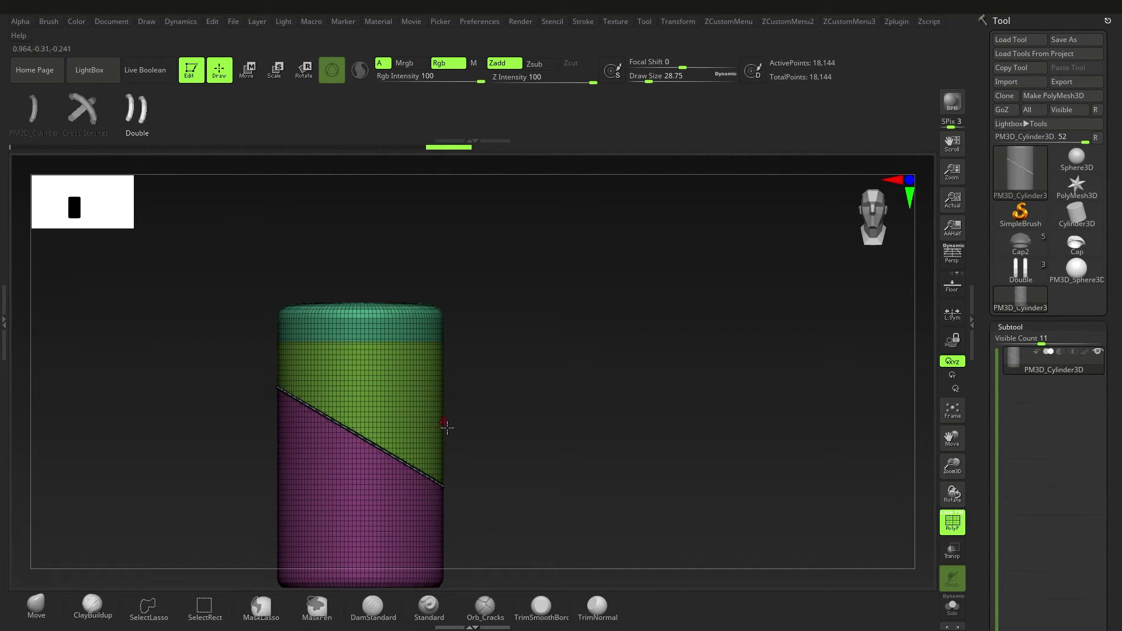
{"action": "left_click_drag", "start_coordinate": [450, 481], "coordinate": [437, 401], "text": "alt"}
{"action": "left_click_drag", "start_coordinate": [501, 481], "coordinate": [153, 383], "text": "ctrl+shift"}
{"action": "left_click_drag", "start_coordinate": [489, 285], "coordinate": [152, 486], "text": "ctrl+shift"}
{"action": "key", "text": "ctrl+z"}
{"action": "left_click_drag", "start_coordinate": [514, 390], "coordinate": [513, 416], "text": "alt"}
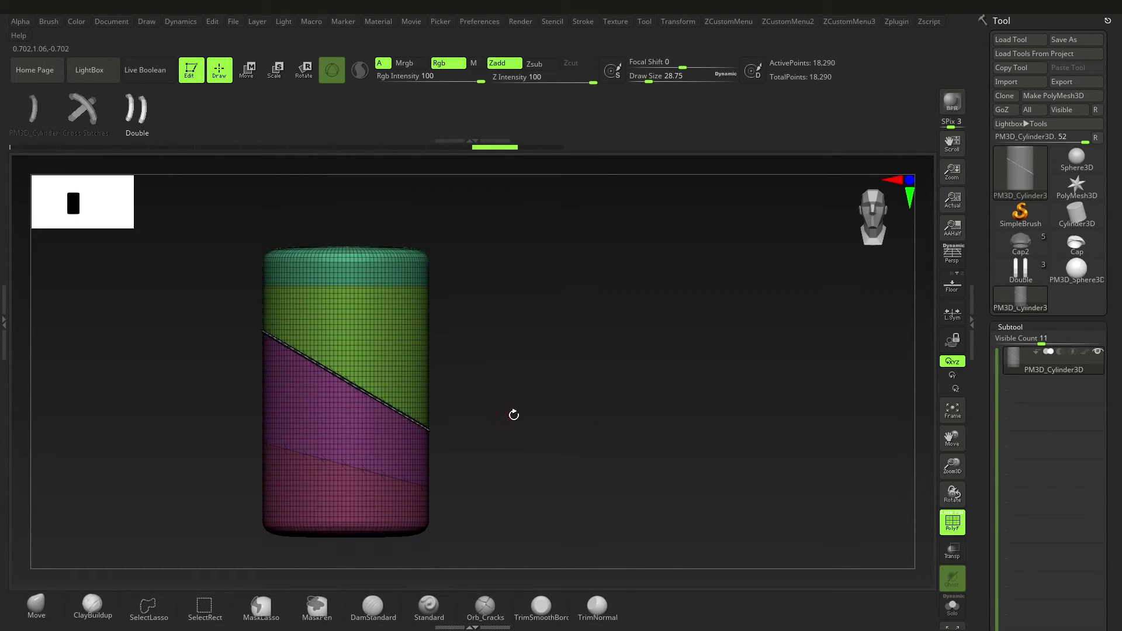
Isolate the cylinder from its diagonal stitch geometry and delete the hidden stitches.
{"action": "left_click_drag", "start_coordinate": [491, 315], "coordinate": [377, 256], "text": "ctrl+shift"}
{"action": "key", "text": "ctrl+z"}
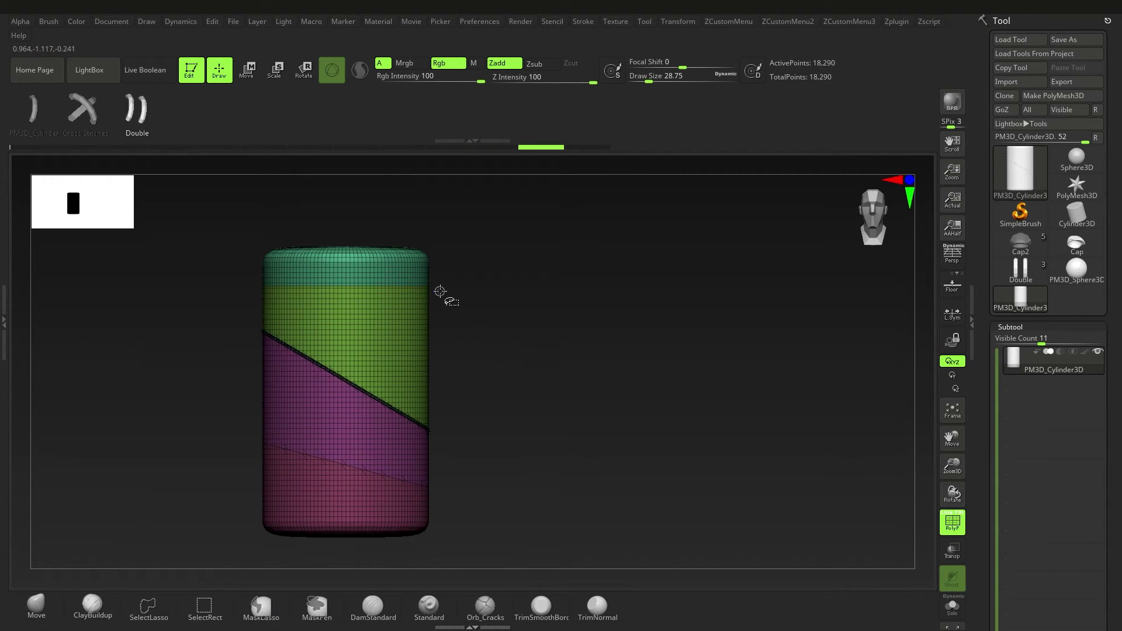
{"action": "key", "text": "1"}
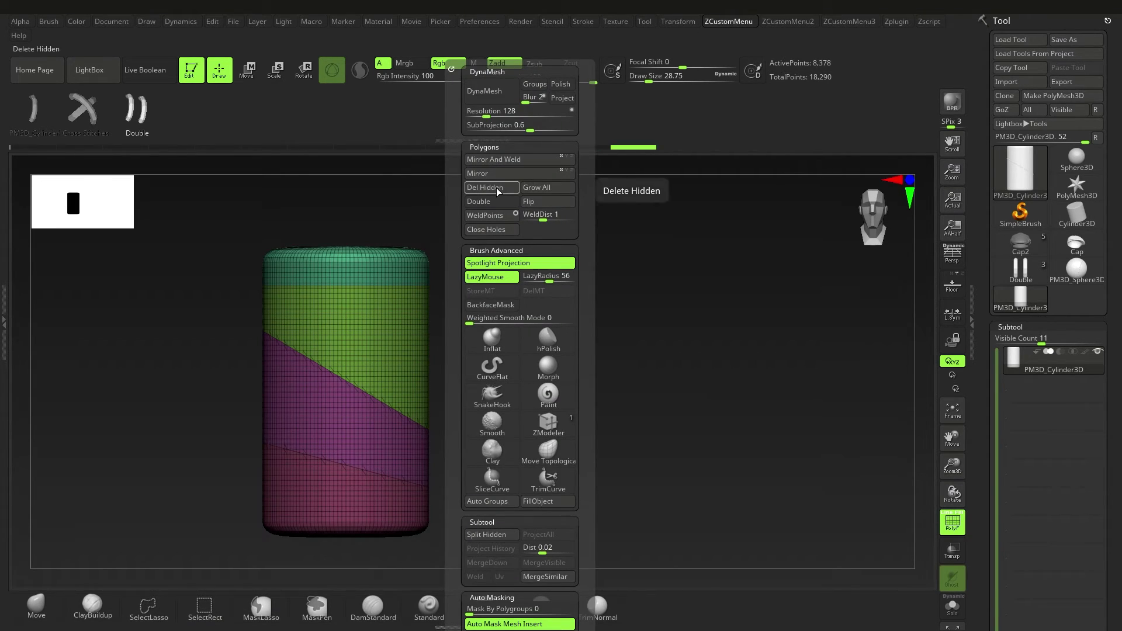
{"action": "left_click", "coordinate": [496, 188]}
{"action": "right_click_drag", "start_coordinate": [345, 343], "coordinate": [350, 327], "text": "alt"}
{"action": "right_click_drag", "start_coordinate": [350, 326], "coordinate": [316, 328]}
{"action": "right_click_drag", "start_coordinate": [397, 350], "coordinate": [374, 395], "text": "alt"}
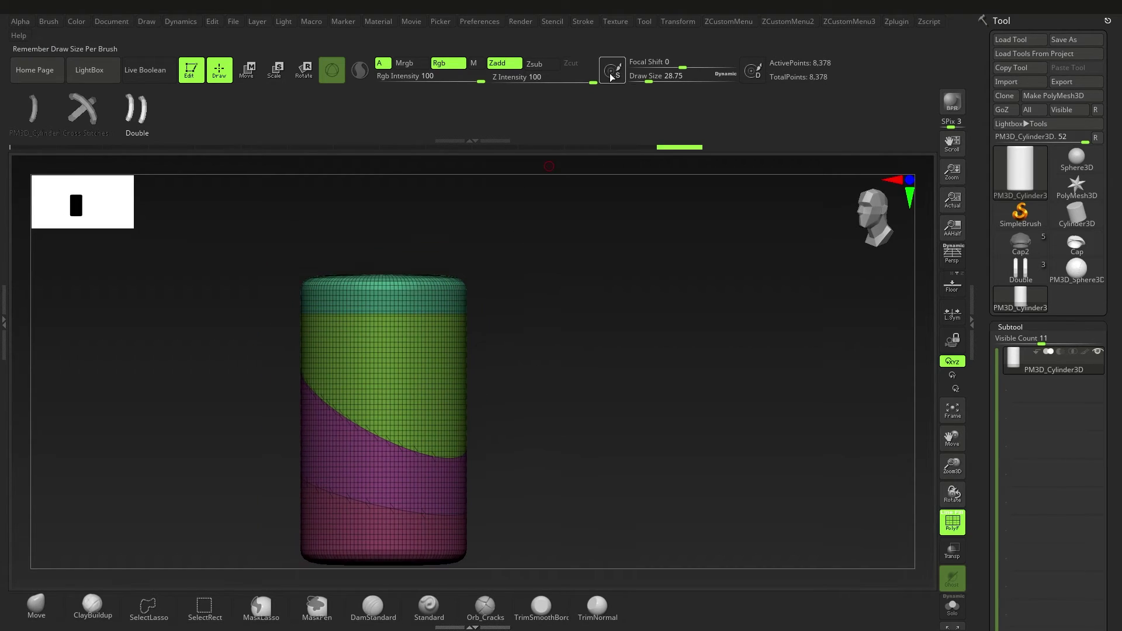
Frame the cylinder's polygroup boundaries with curves, apply Double stitches along all of them at draw size 28.75, and hide the polyframe.
{"action": "left_click", "coordinate": [593, 25]}
{"action": "left_click", "coordinate": [624, 453]}
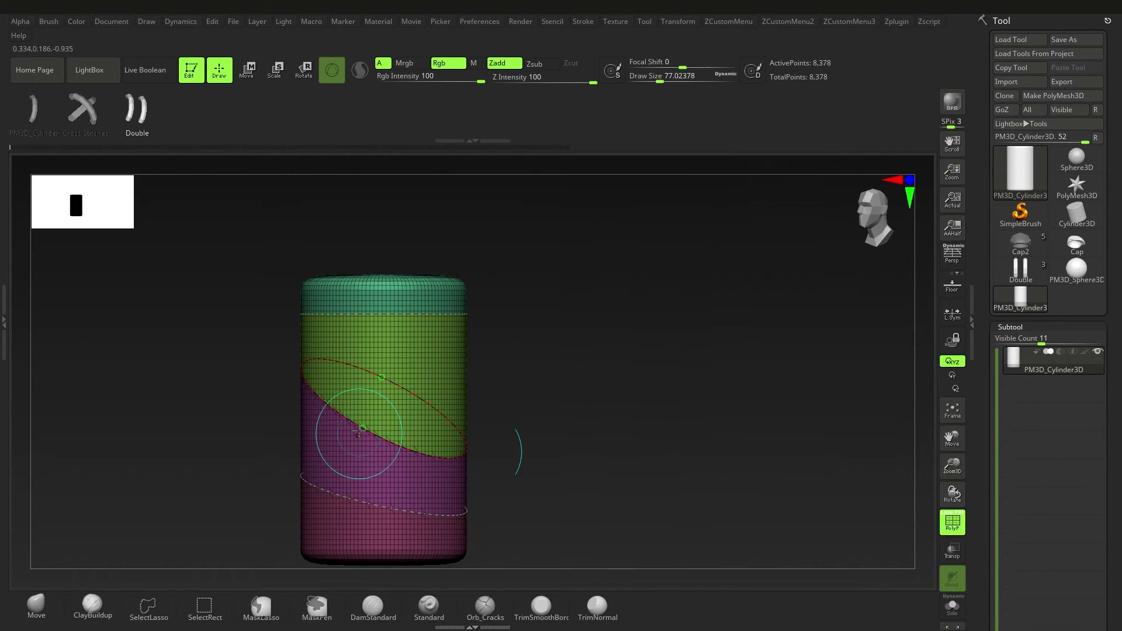
{"action": "left_click", "coordinate": [349, 422]}
{"action": "left_click", "coordinate": [368, 368]}
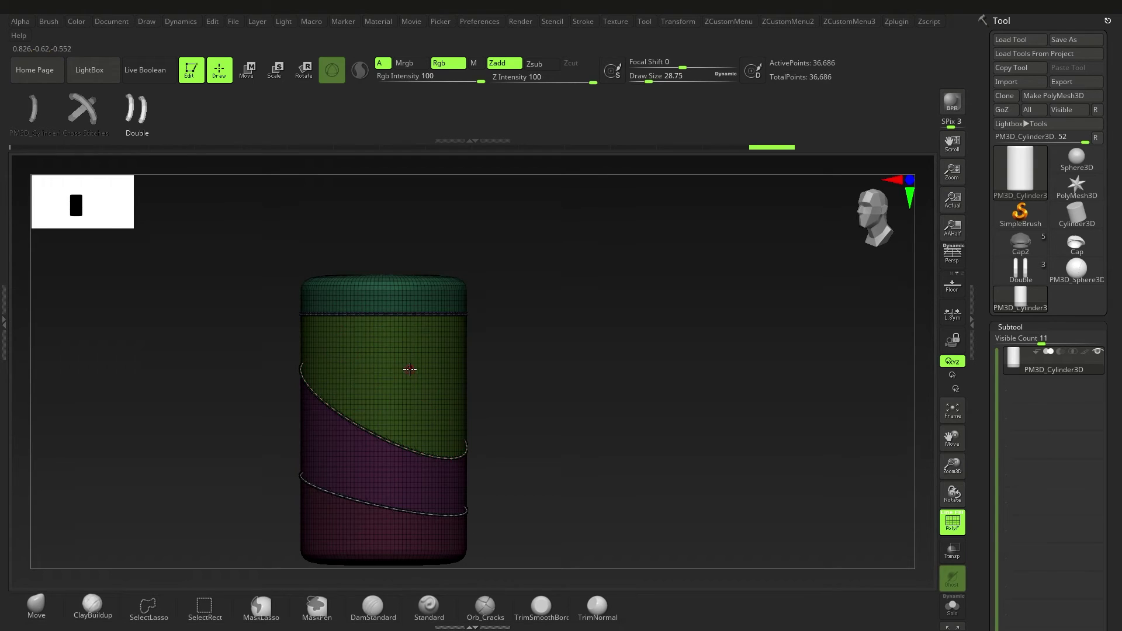
{"action": "key", "text": "shift+f"}
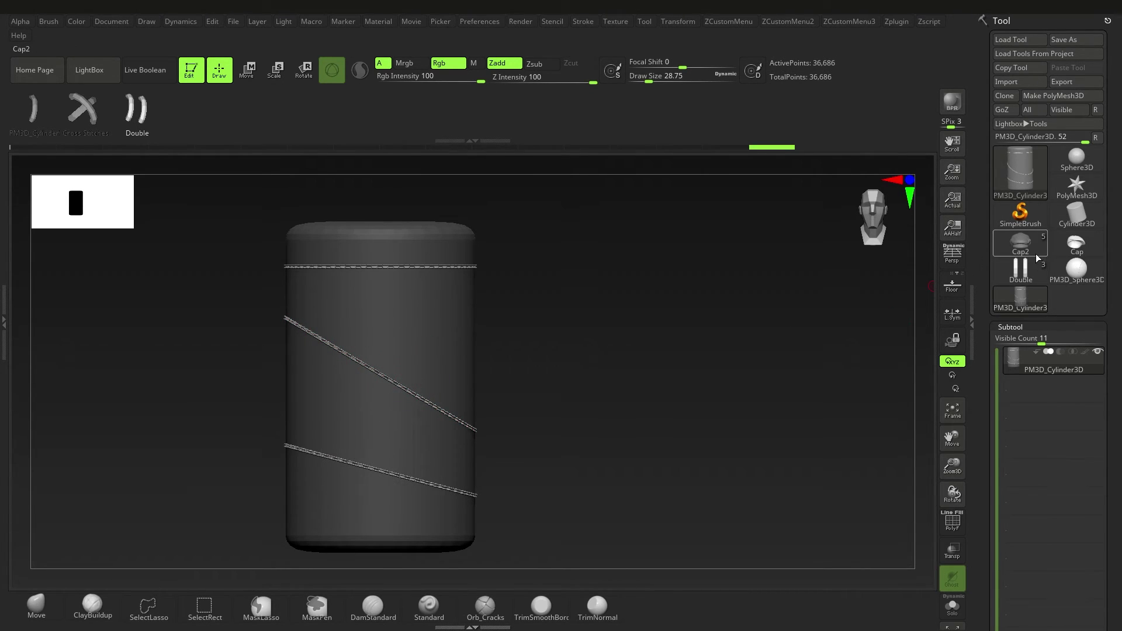
Switch to the Cap2 tool and bring up the list of its subtools.
{"action": "left_click", "coordinate": [1020, 243]}
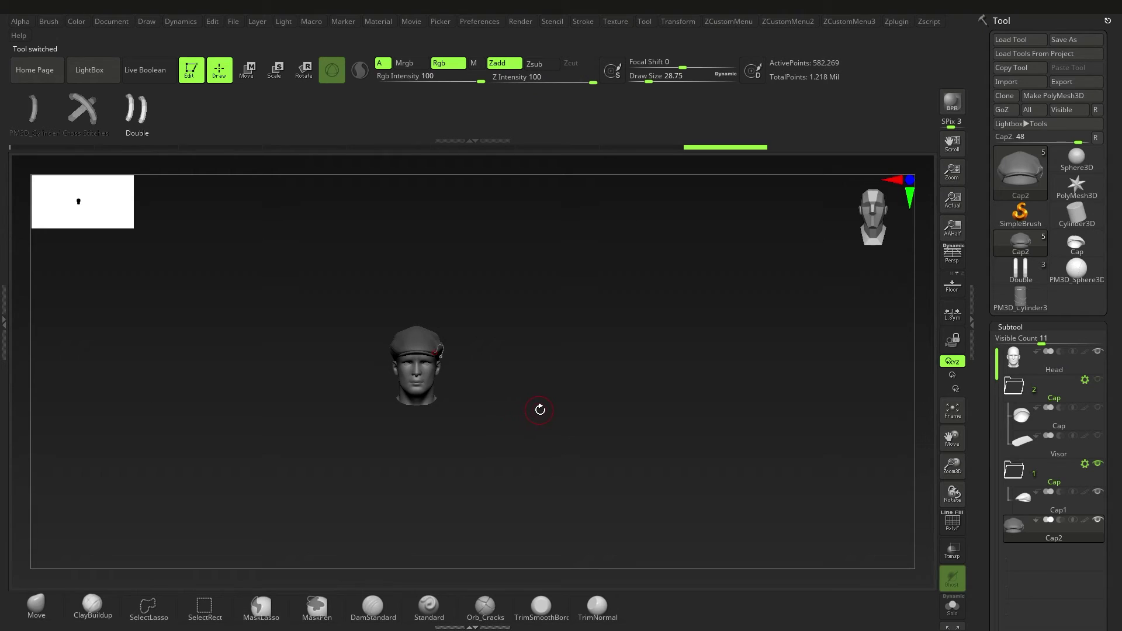
{"action": "key", "text": "n"}
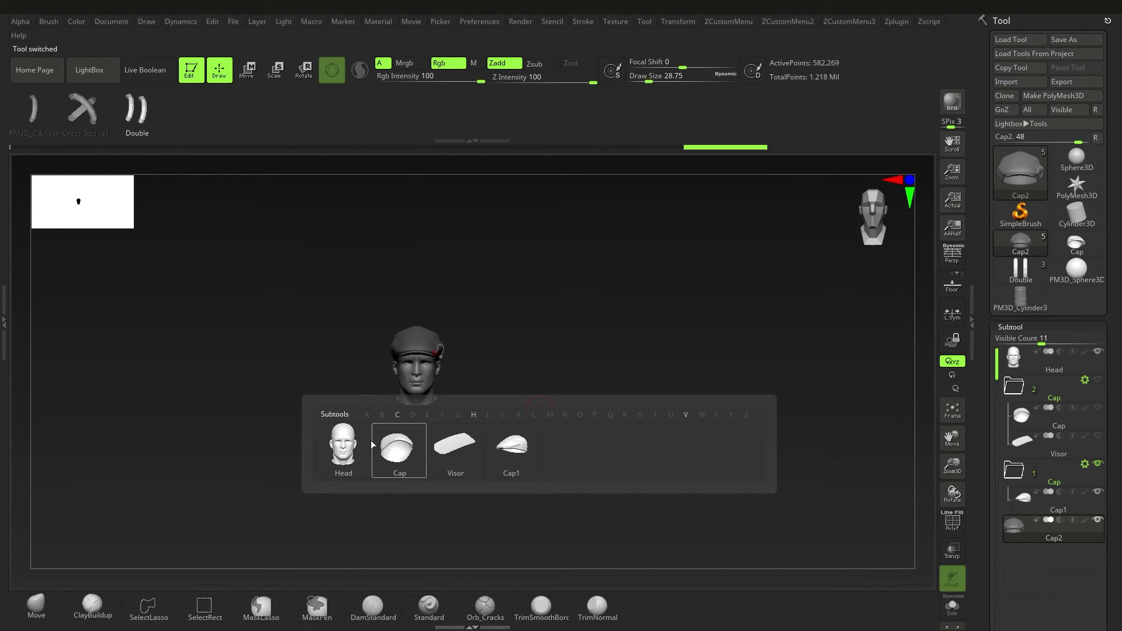
{"action": "mouse_move", "coordinate": [499, 451]}
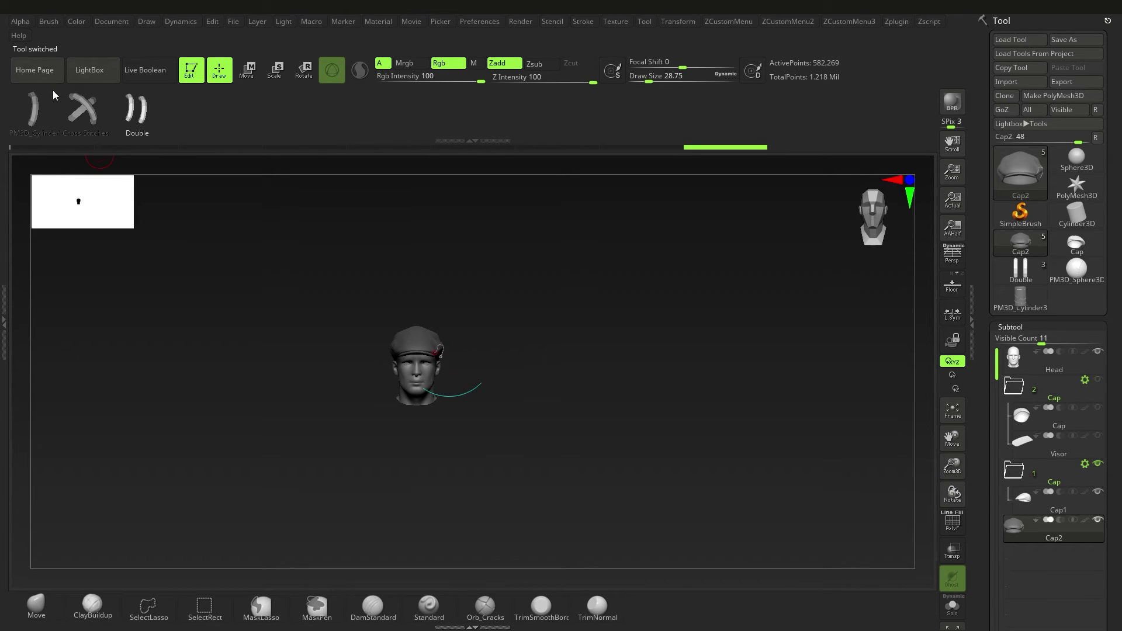
Select the IMM BParts brush and browse its body-part mesh inserts.
{"action": "key", "text": "m"}
{"action": "key", "text": "b"}
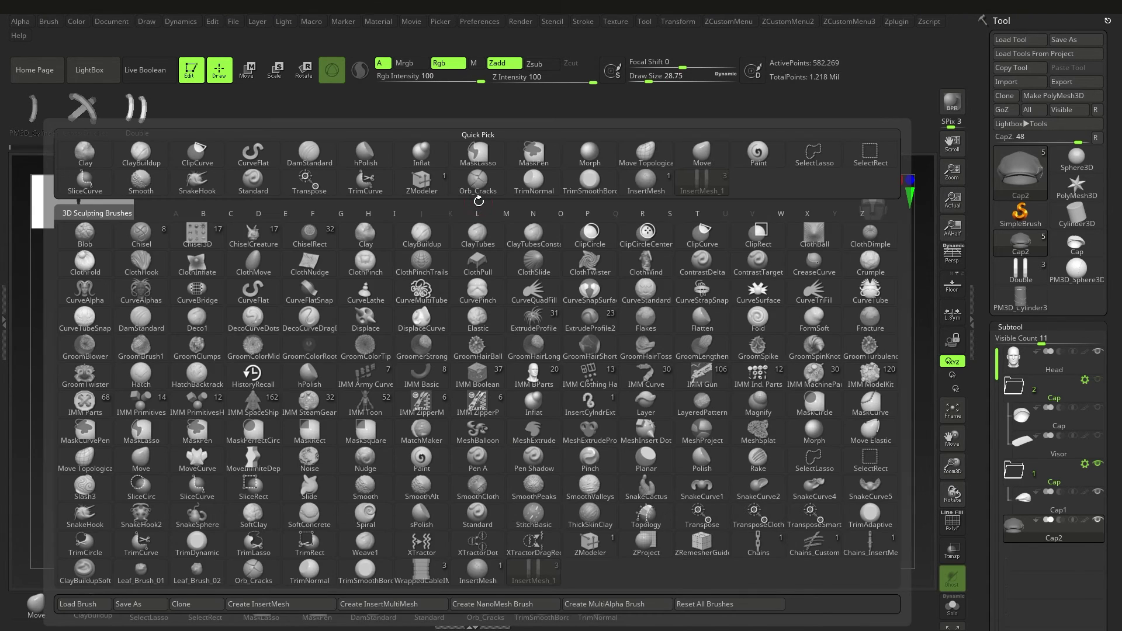
{"action": "key", "text": "i"}
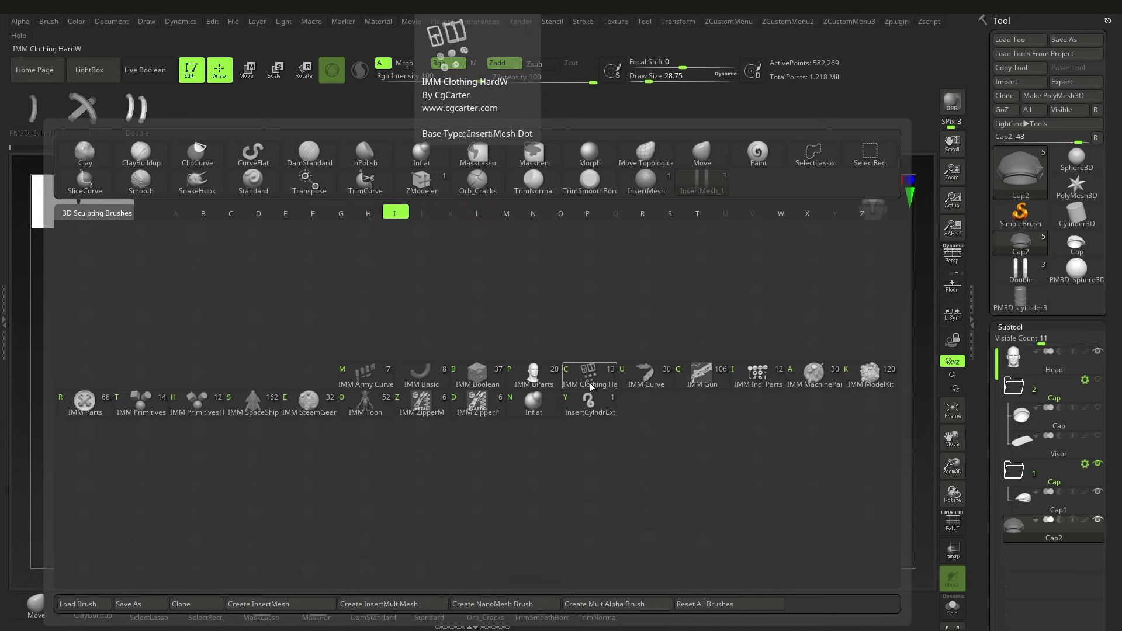
{"action": "left_click", "coordinate": [533, 377]}
{"action": "left_click_drag", "start_coordinate": [529, 104], "coordinate": [315, 124]}
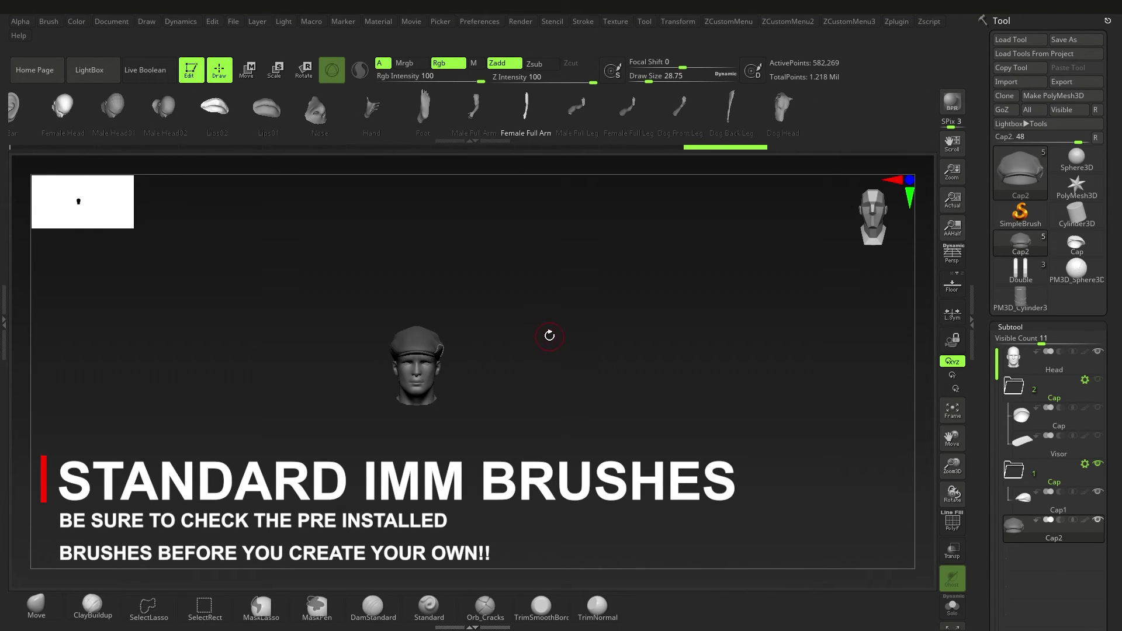
{"action": "key", "text": "m"}
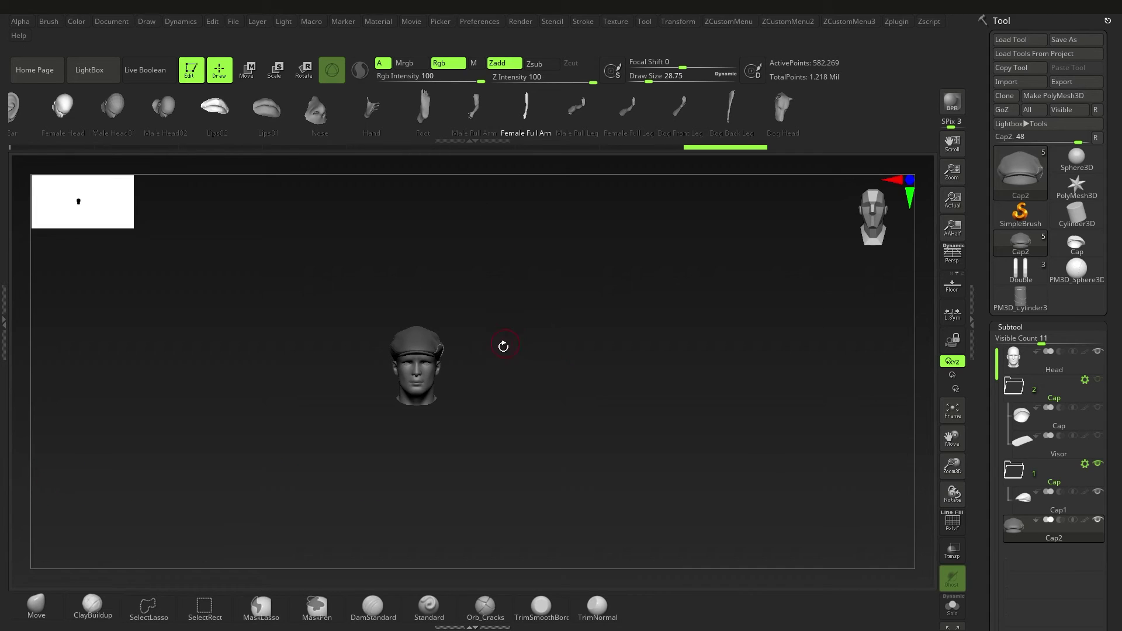
{"action": "key", "text": "n"}
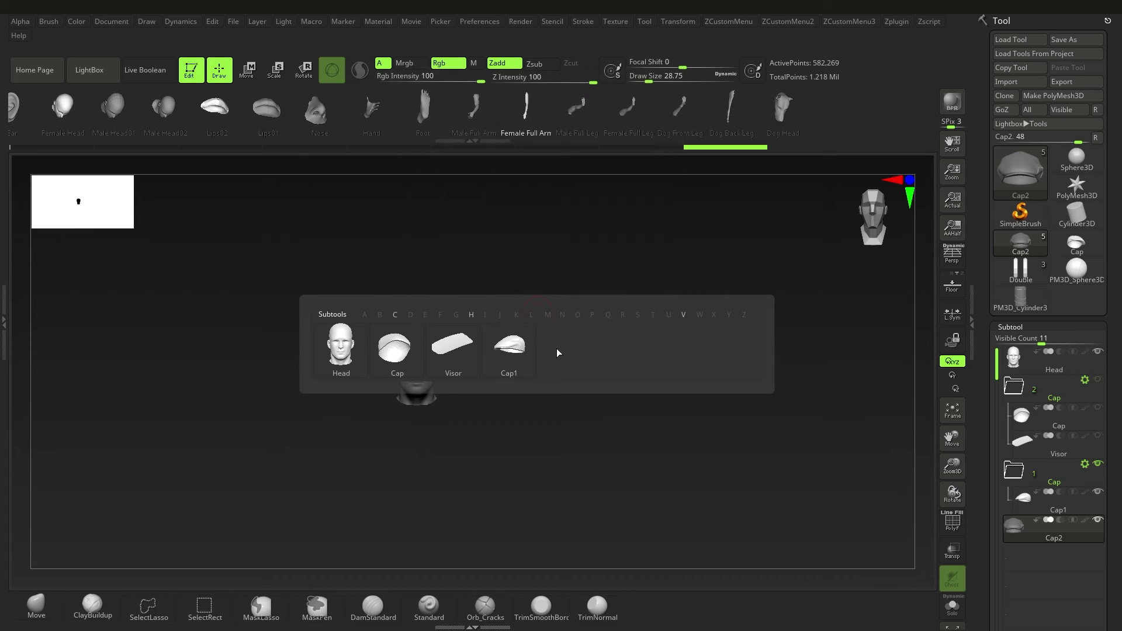
{"action": "key", "text": "m"}
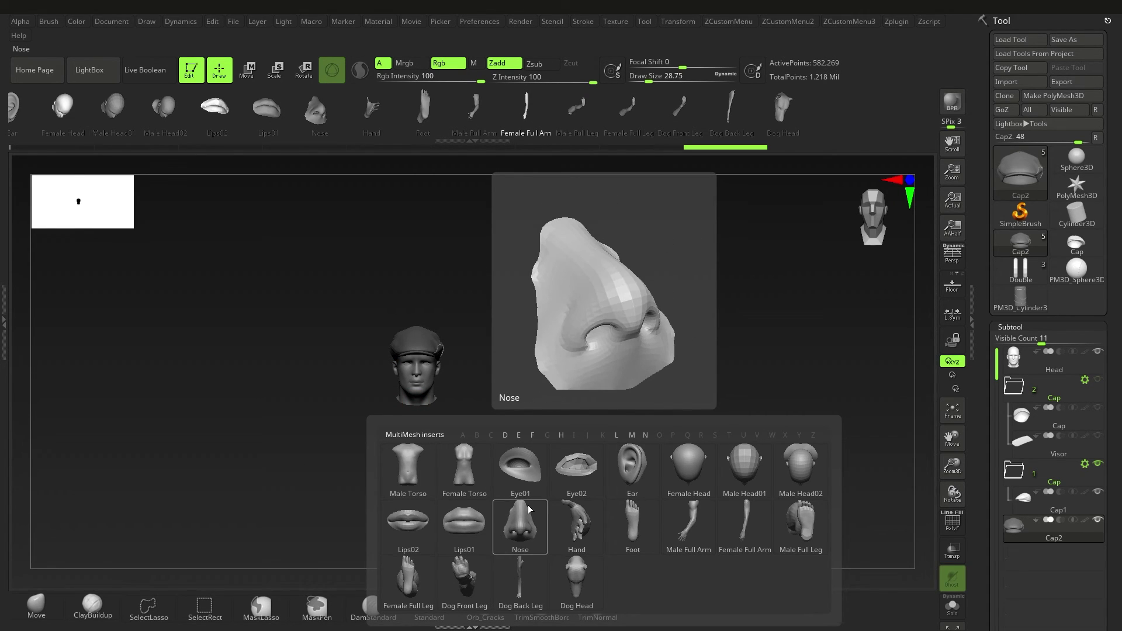
Examine the double stitching along the cap's side seam up close and browse the brushes starting with C.
{"action": "right_click_drag", "start_coordinate": [453, 374], "coordinate": [506, 431], "text": "ctrl"}
{"action": "right_click_drag", "start_coordinate": [506, 431], "coordinate": [435, 426]}
{"action": "mouse_move", "coordinate": [435, 426]}
{"action": "right_mouse_down", "text": "ctrl"}
{"action": "mouse_move", "coordinate": [475, 408]}
{"action": "mouse_move", "coordinate": [501, 418]}
{"action": "mouse_move", "coordinate": [504, 452]}
{"action": "mouse_move", "coordinate": [494, 390]}
{"action": "mouse_move", "coordinate": [466, 381]}
{"action": "mouse_move", "coordinate": [470, 409]}
{"action": "mouse_move", "coordinate": [496, 374]}
{"action": "mouse_move", "coordinate": [453, 403]}
{"action": "mouse_move", "coordinate": [438, 373]}
{"action": "mouse_move", "coordinate": [461, 351]}
{"action": "right_mouse_up", "text": "ctrl"}
{"action": "mouse_move", "coordinate": [461, 351]}
{"action": "right_mouse_down"}
{"action": "mouse_move", "coordinate": [496, 374]}
{"action": "mouse_move", "coordinate": [497, 419]}
{"action": "right_mouse_up"}
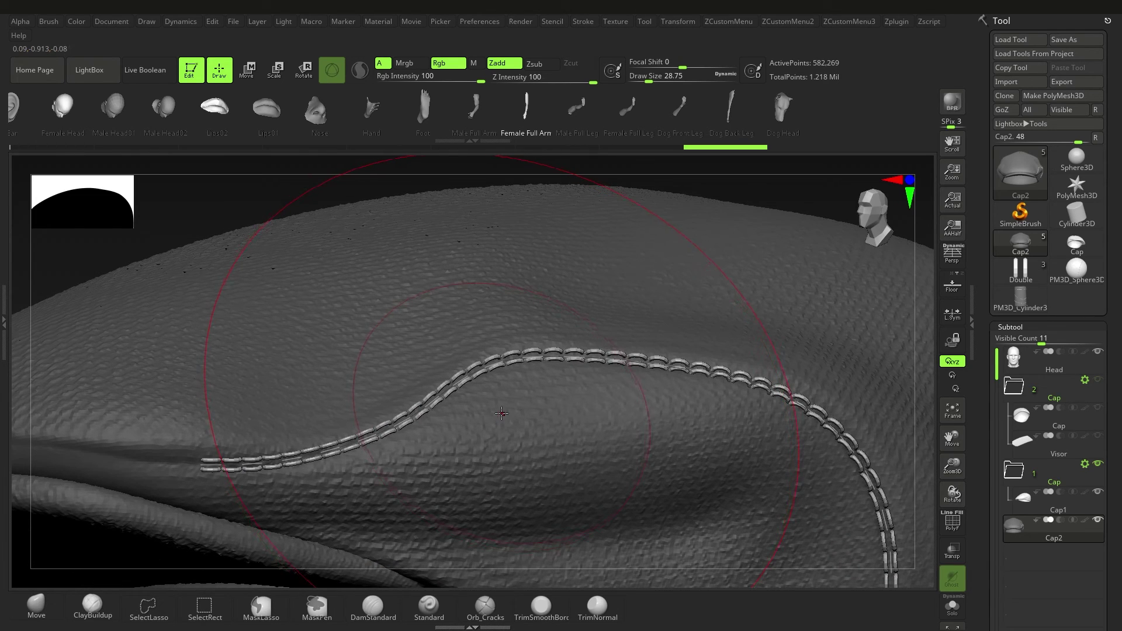
{"action": "key", "text": "b"}
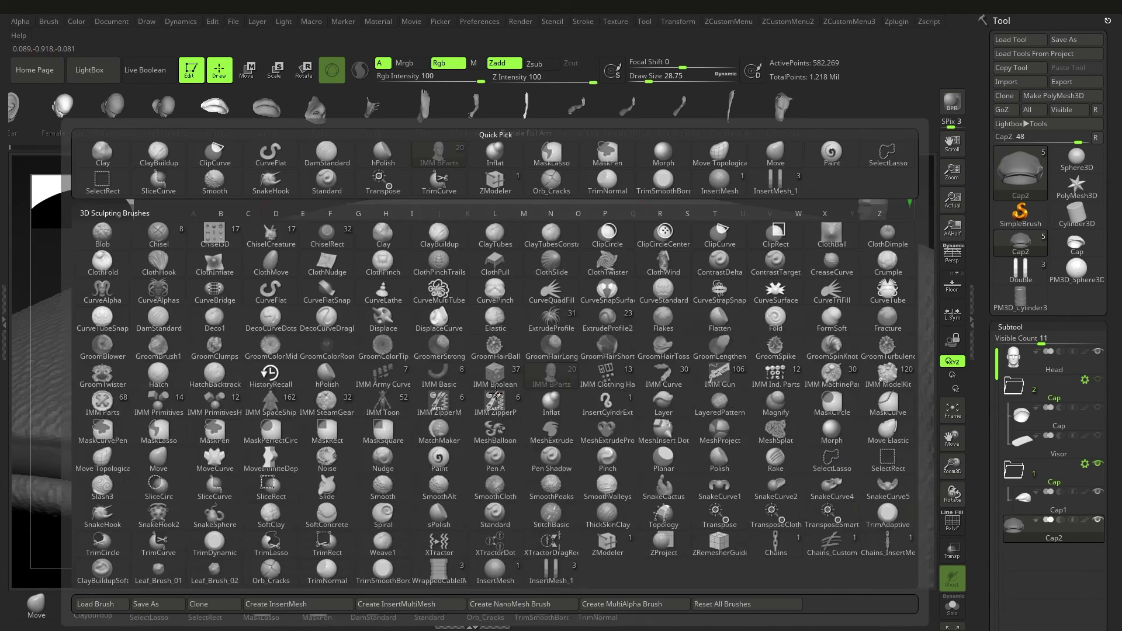
{"action": "key", "text": "c"}
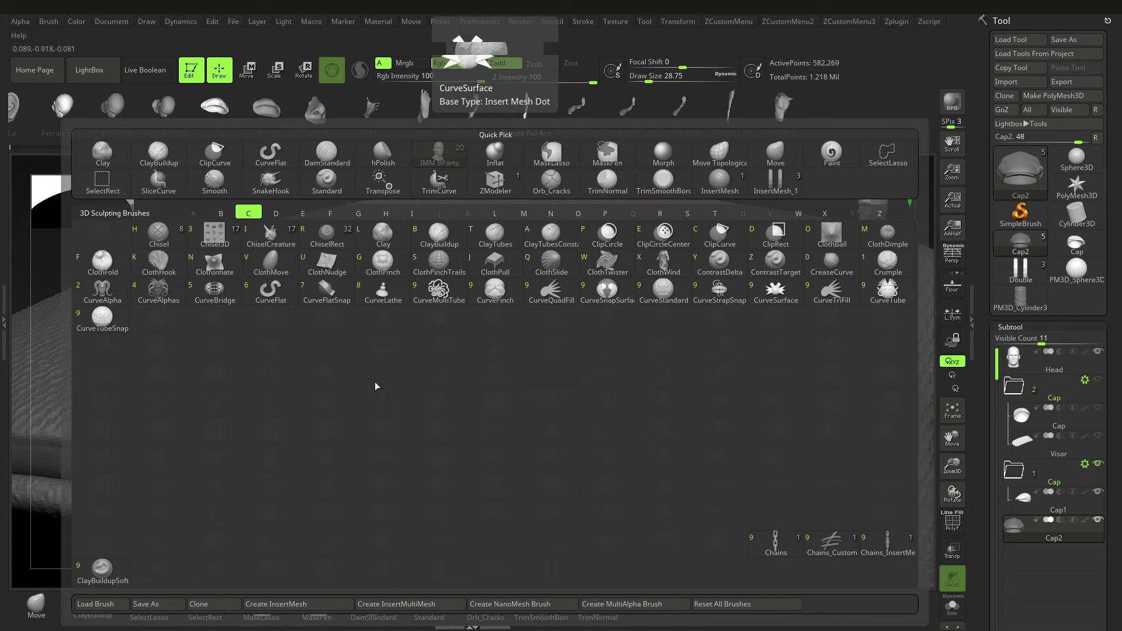
{"action": "key", "text": "Escape"}
{"action": "right_click_drag", "start_coordinate": [385, 426], "coordinate": [481, 368], "text": "ctrl"}
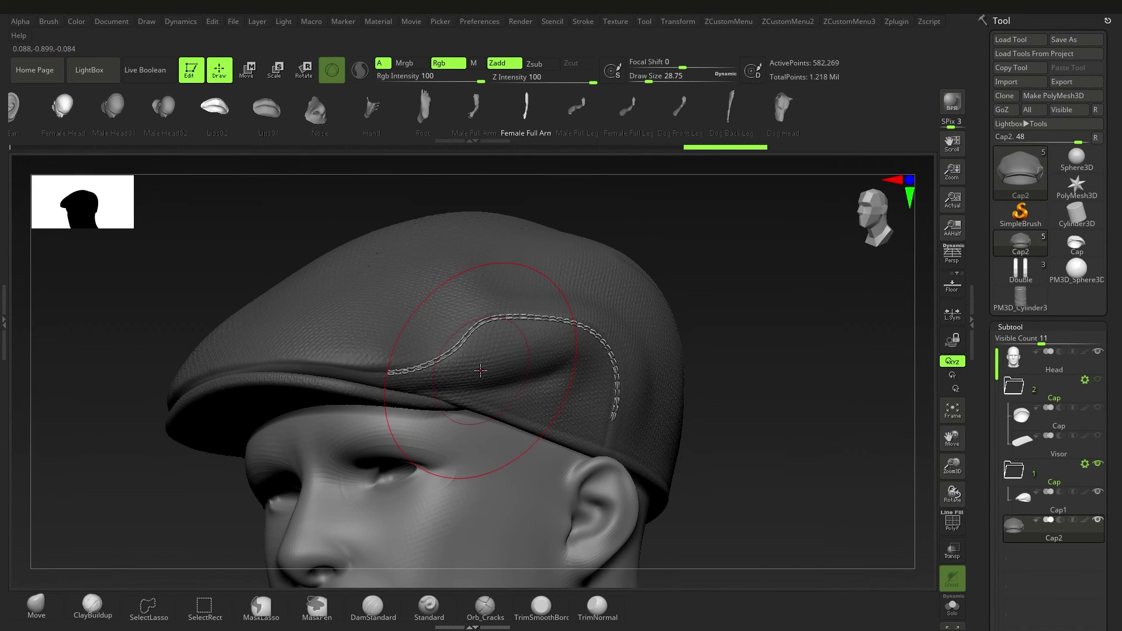